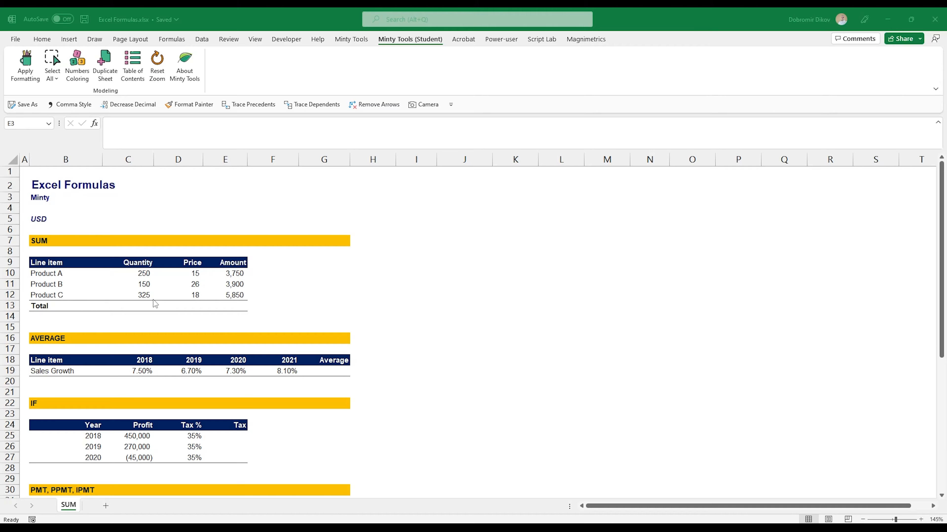
Look through the worksheet's formula sections, from SUM down to Combo Box, SWITCH and CHOOSE.
scroll(330, 424, down, 7)
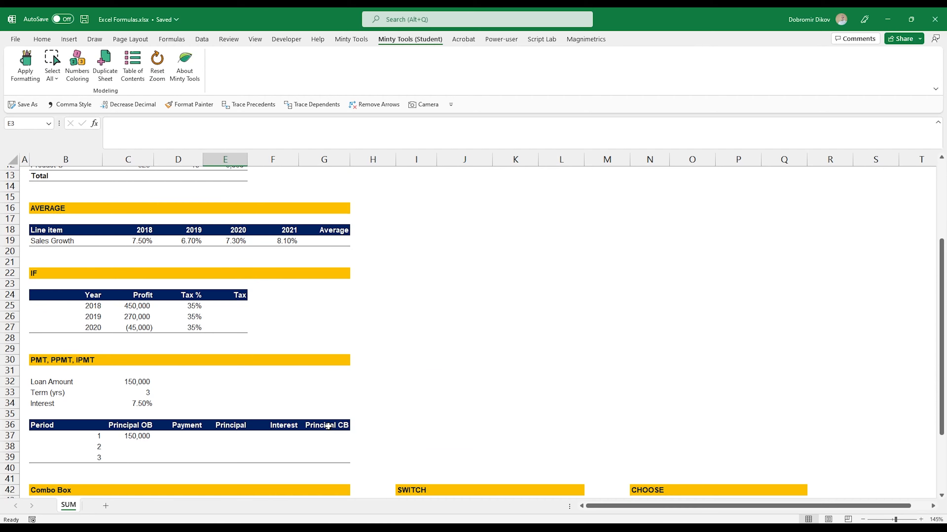
scroll(328, 426, down, 1)
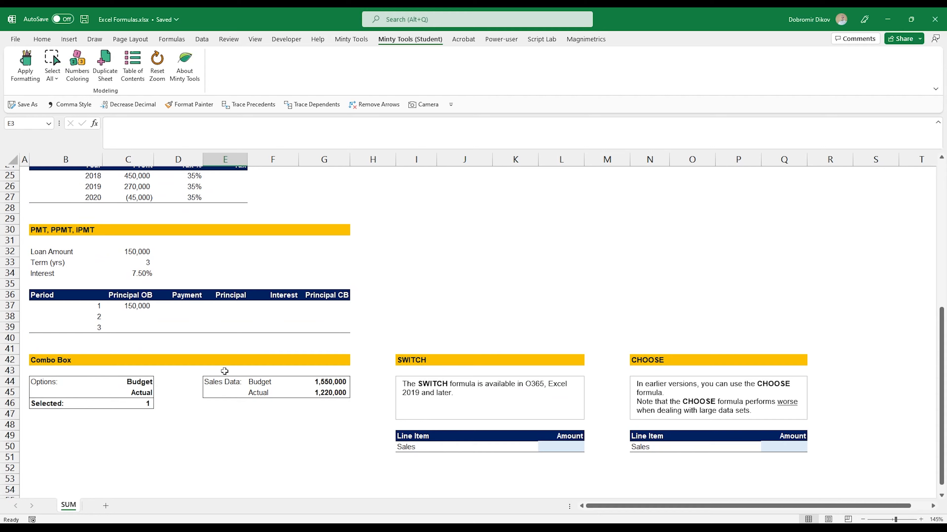
scroll(171, 404, up, 8)
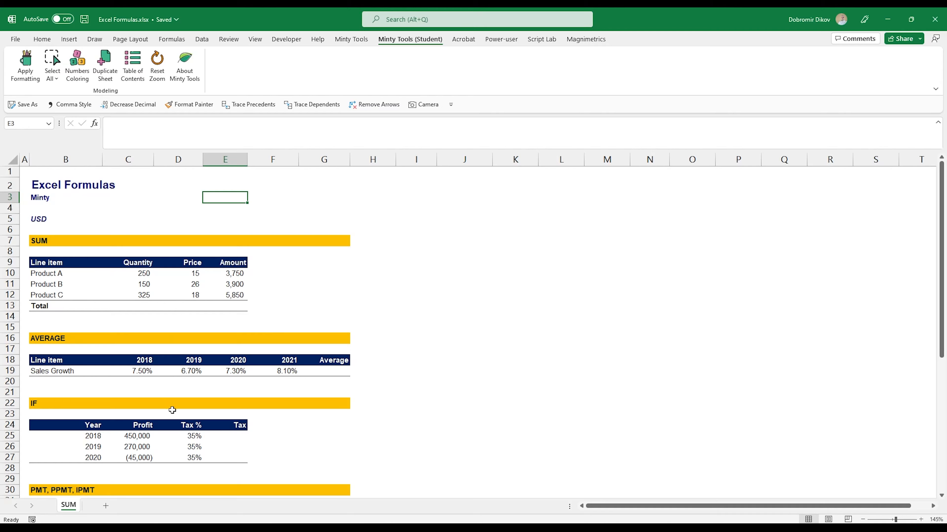
scroll(173, 410, down, 7)
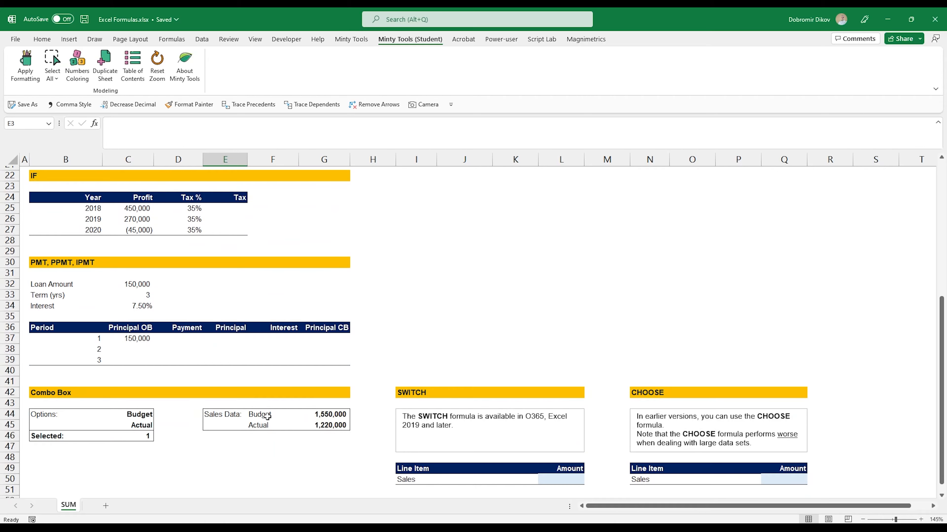
scroll(260, 421, up, 6)
scroll(182, 405, up, 1)
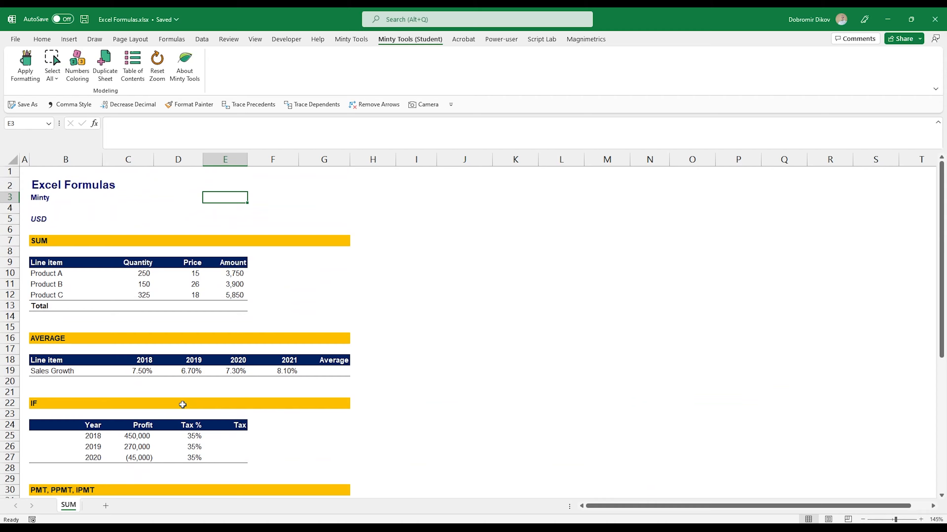
Total the Quantity column in C13 with a SUM formula over C10:C12.
click(151, 309)
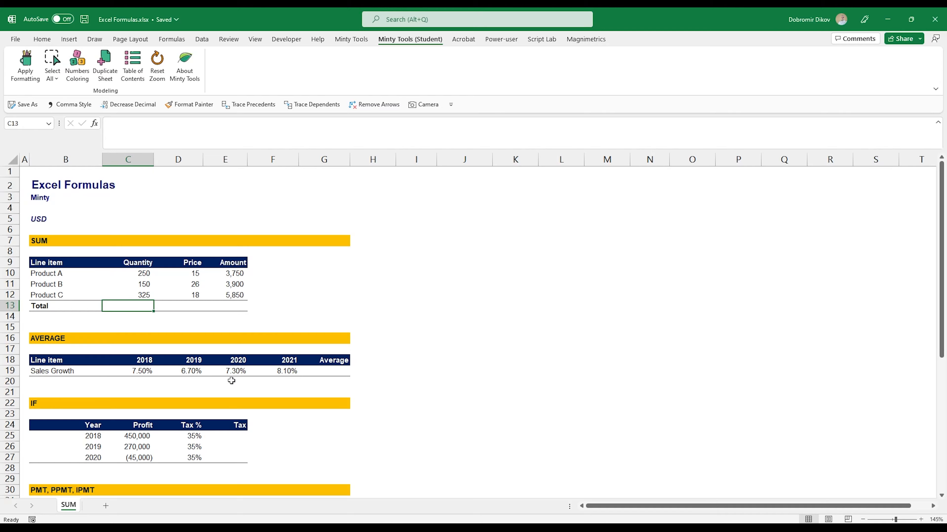
text(=sum)
key(Tab)
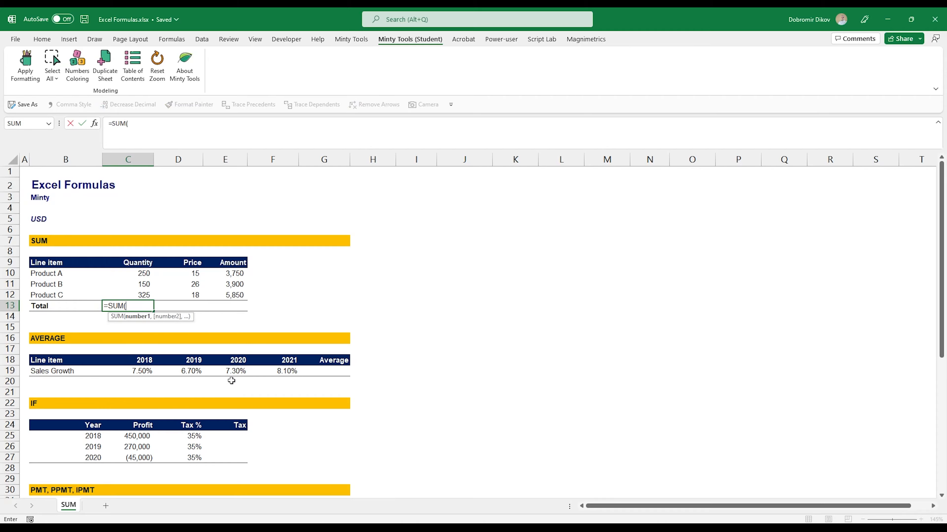
key(Up)
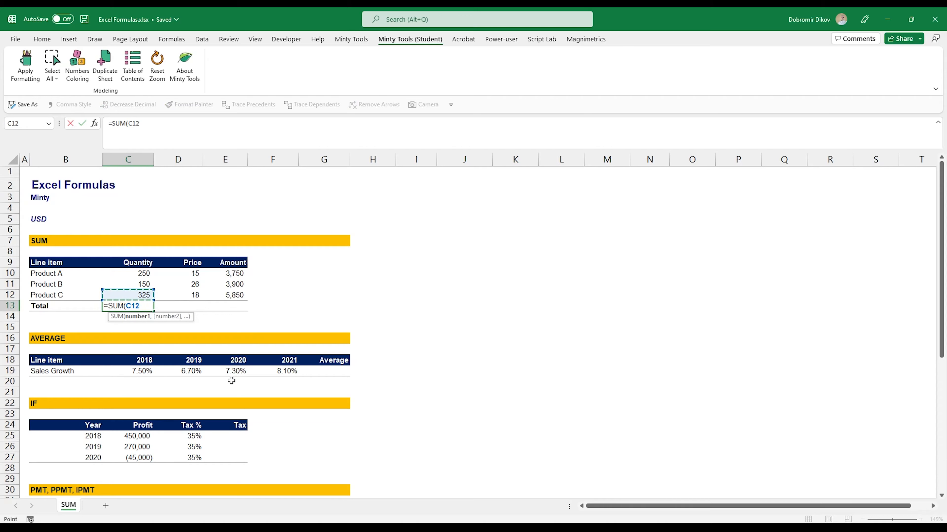
key(shift+Up)
key(shift+Up)
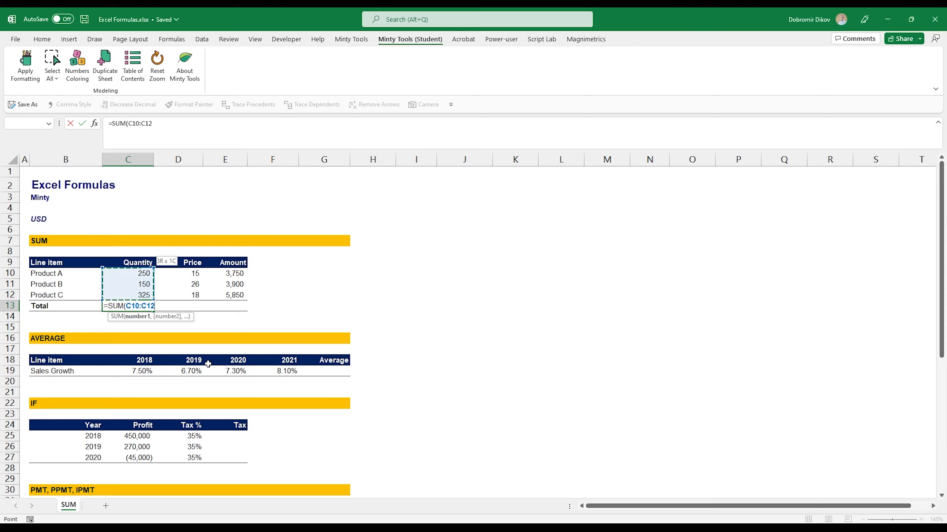
drag(177, 270, 168, 306)
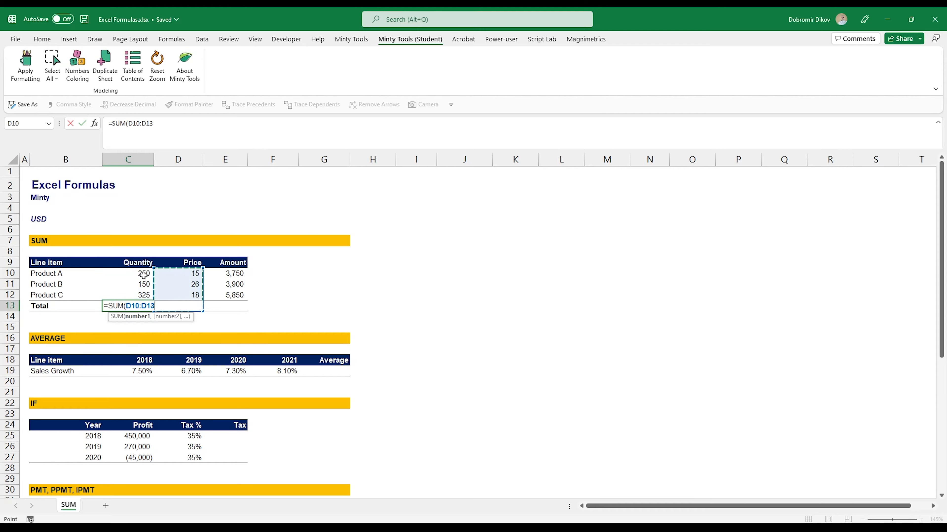
drag(143, 273, 142, 295)
key(Return)
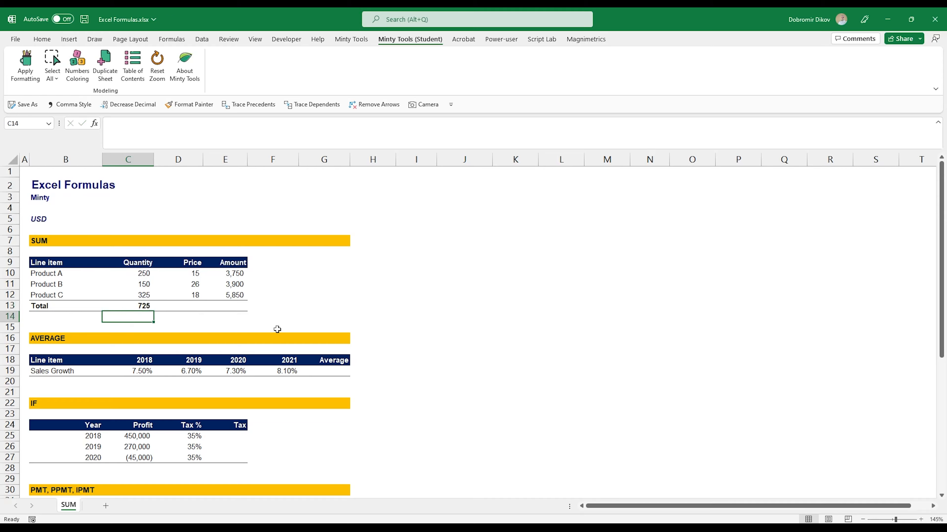
Total the Amount column in E13 using AutoSum over E10:E12.
key(Up)
key(Right)
key(Right)
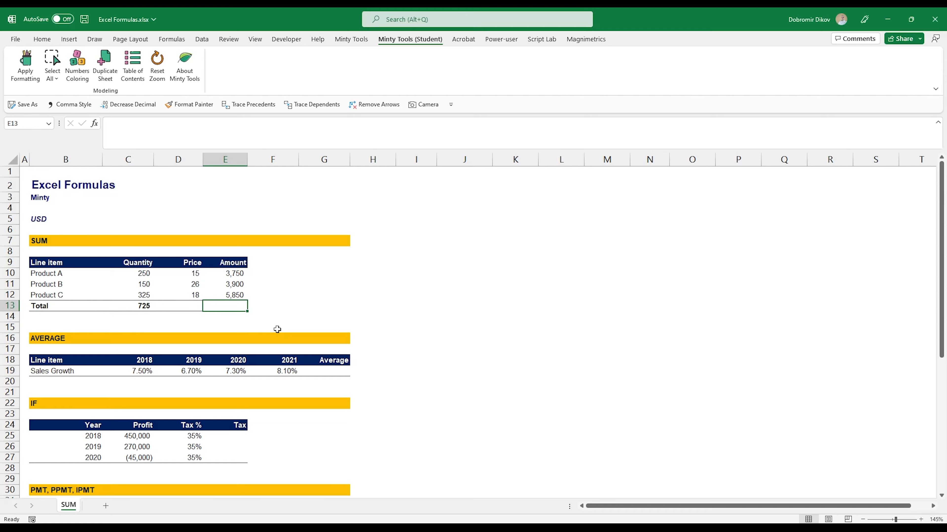
key(alt+equal)
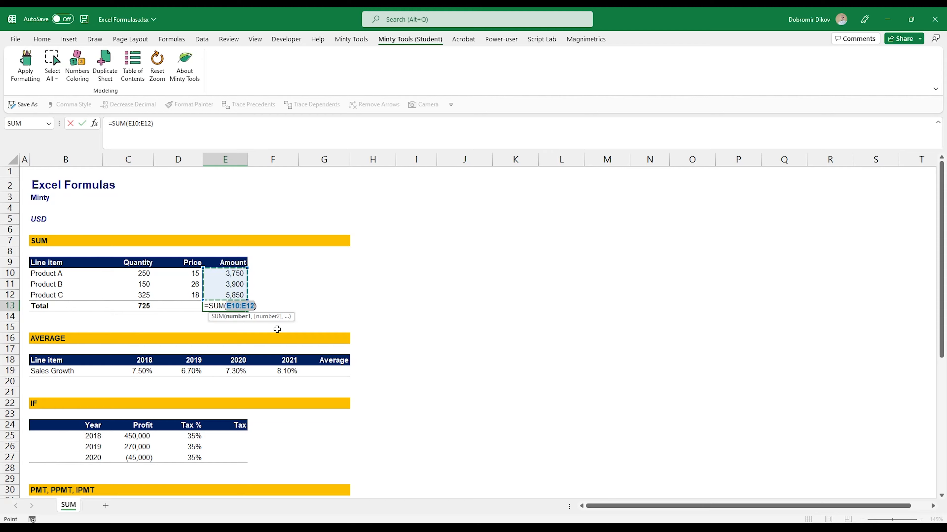
key(Return)
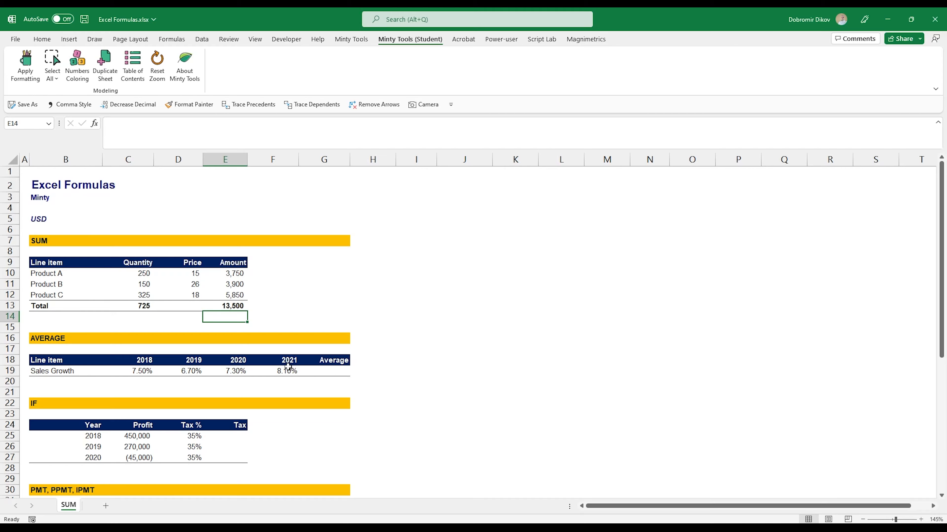
Calculate the average sales growth for 2018 to 2021 in G19 with an AVERAGE formula over C19:F19.
click(324, 371)
text(=avera)
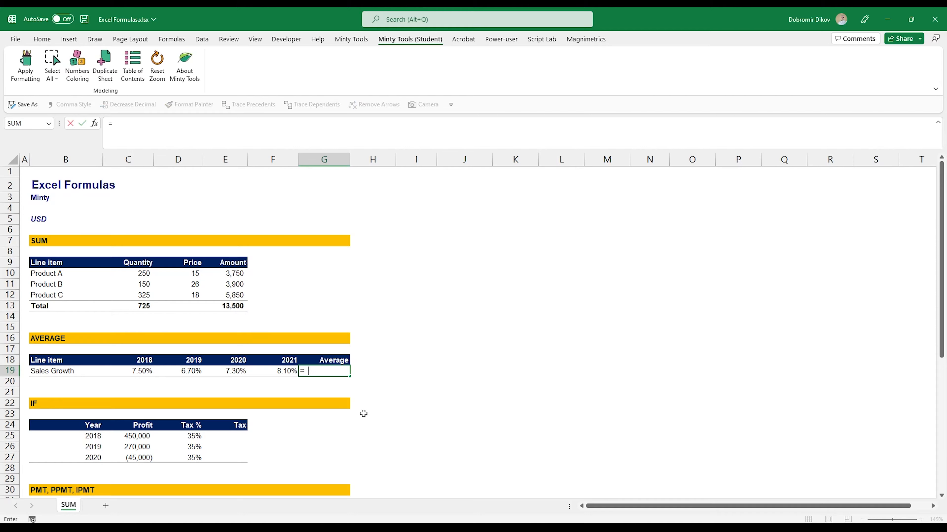
key(Tab)
key(Left)
key(shift+Left)
key(shift+Left)
key(shift+Left)
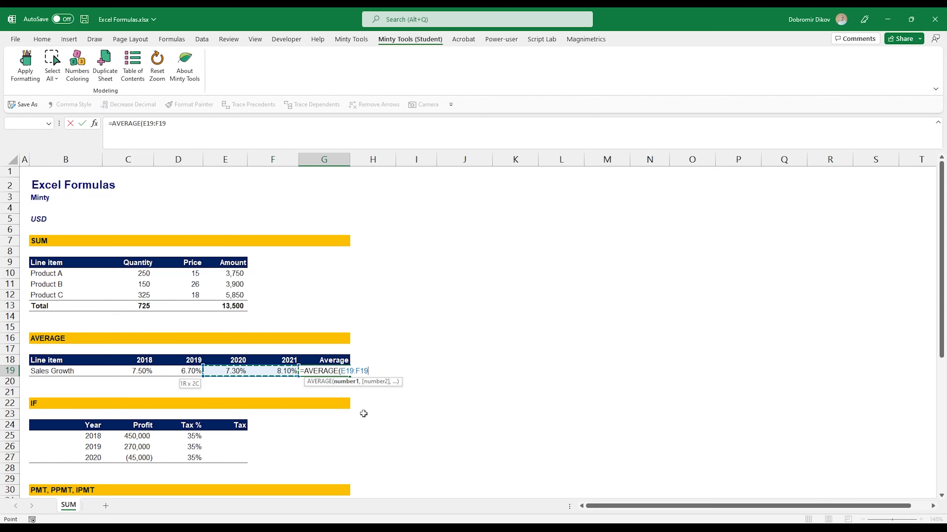
key(Return)
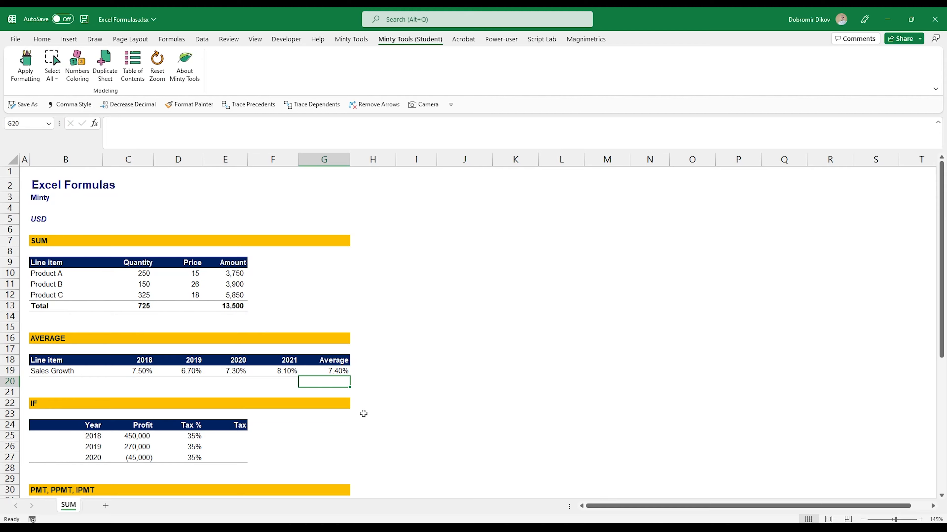
Change the Average header in G18 of the sales growth table to BU 2022.
key(Up)
key(Up)
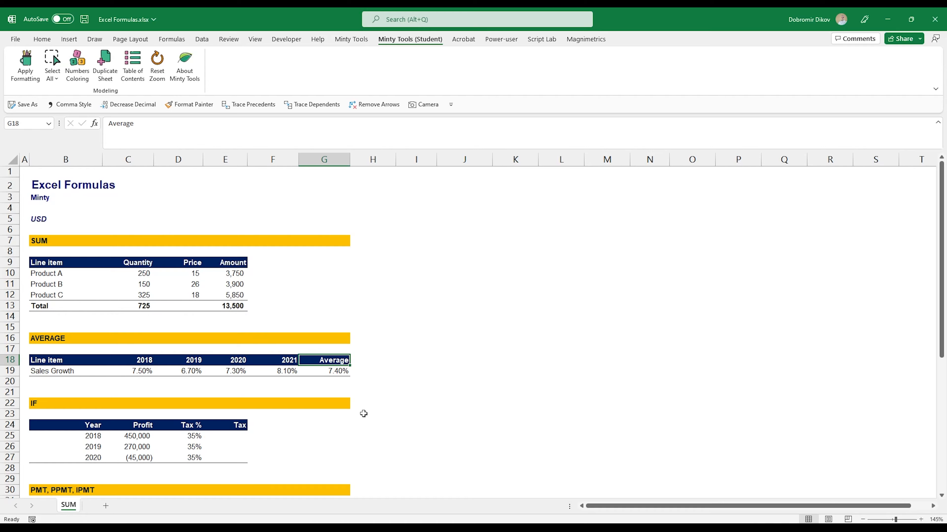
key(Down)
key(Up)
text(BU 2022)
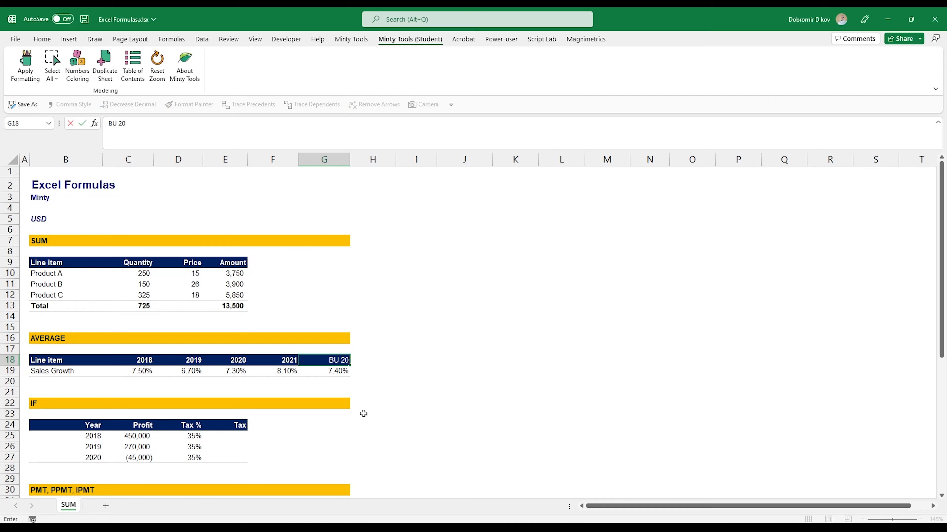
key(Return)
Extend the sales growth table's header row with BU 2023 in H18 and BU2024 in I18.
key(Up)
key(Right)
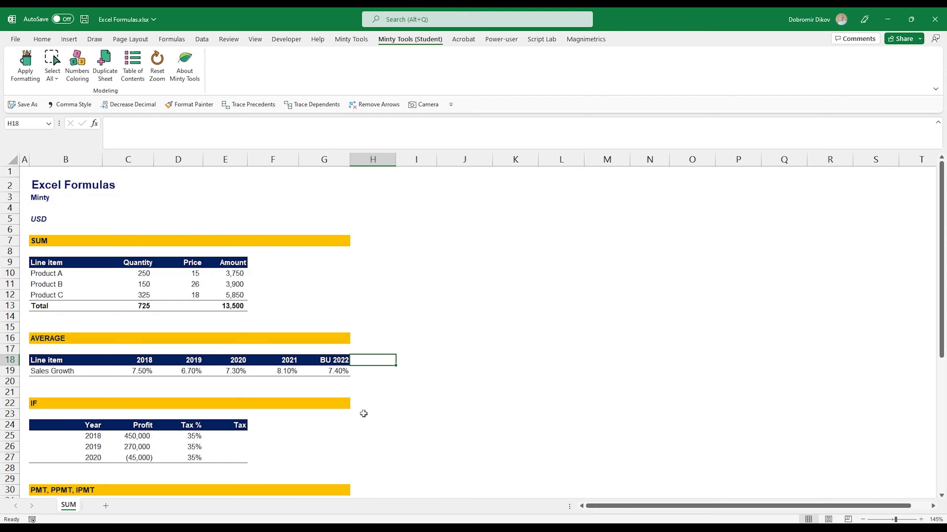
text(BU 2023)
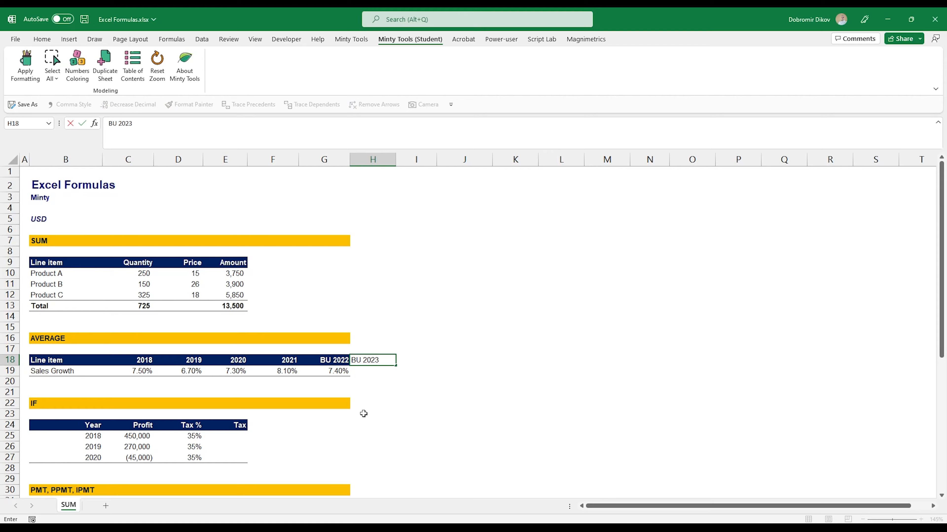
key(Right)
text(BU20)
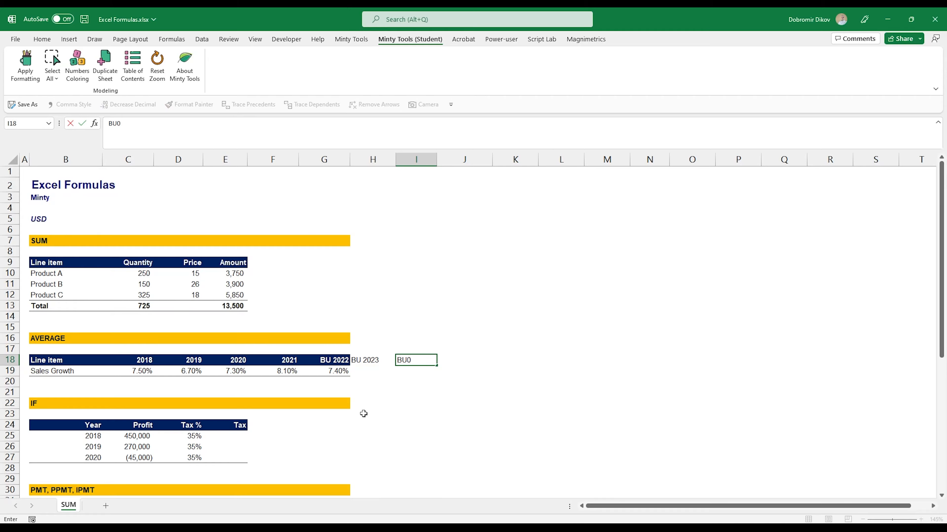
key(BackSpace)
text(2024)
key(Return)
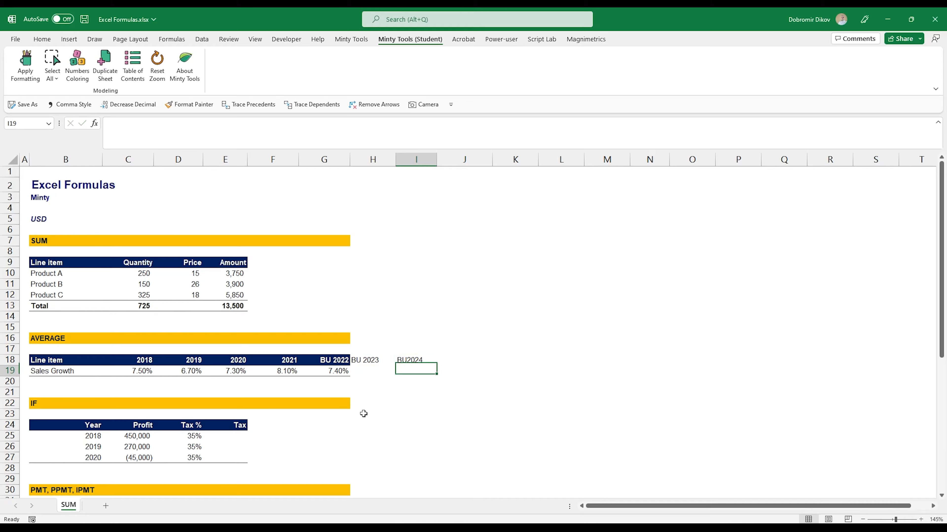
Copy the header formatting of G18 to H18:I18 with Format Painter.
key(Up)
key(Left)
key(Left)
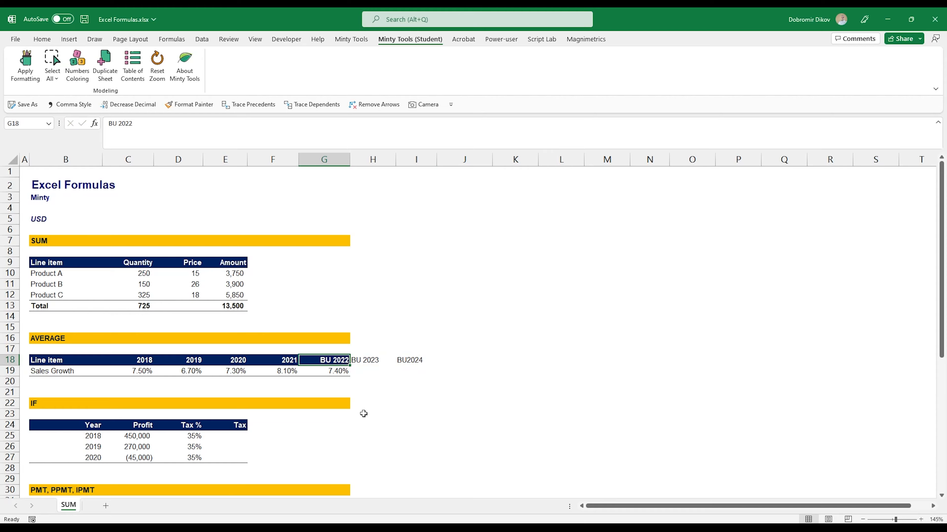
click(42, 40)
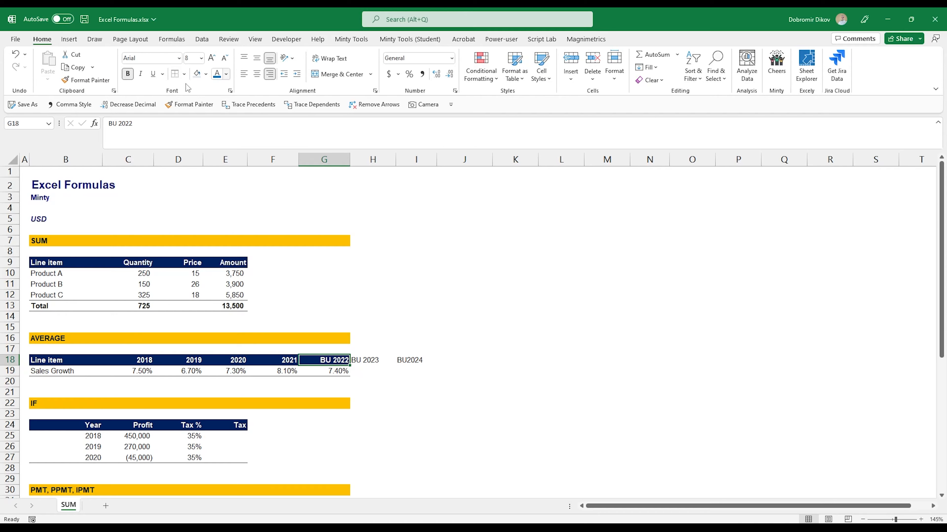
click(188, 105)
drag(369, 360, 429, 360)
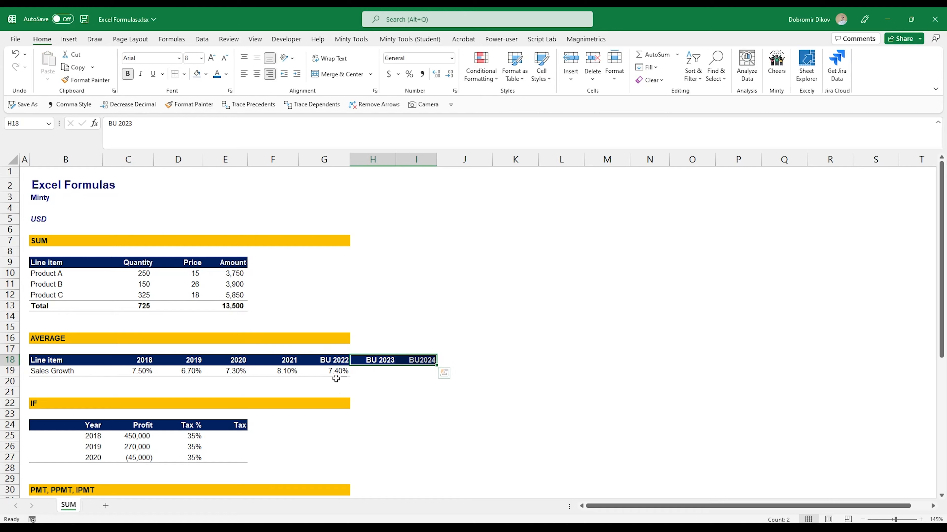
Replace the formula in G19 with a three-year average of sales growth over D19:F19.
click(336, 374)
text(=averag)
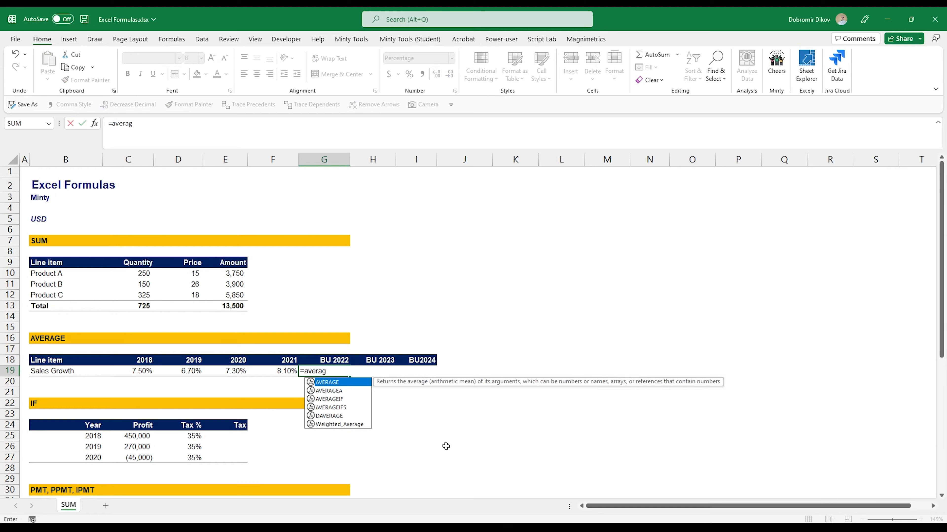
key(Tab)
key(Left)
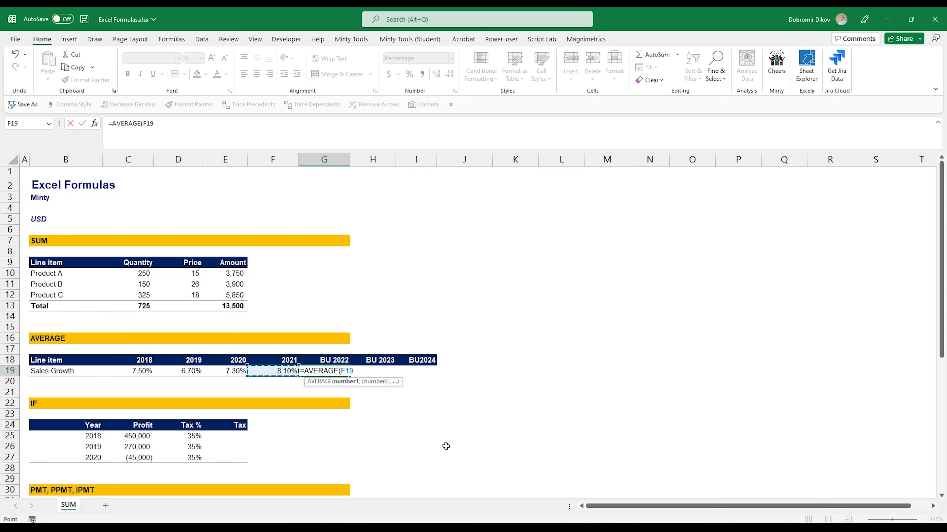
key(shift+Left)
key(shift+Left)
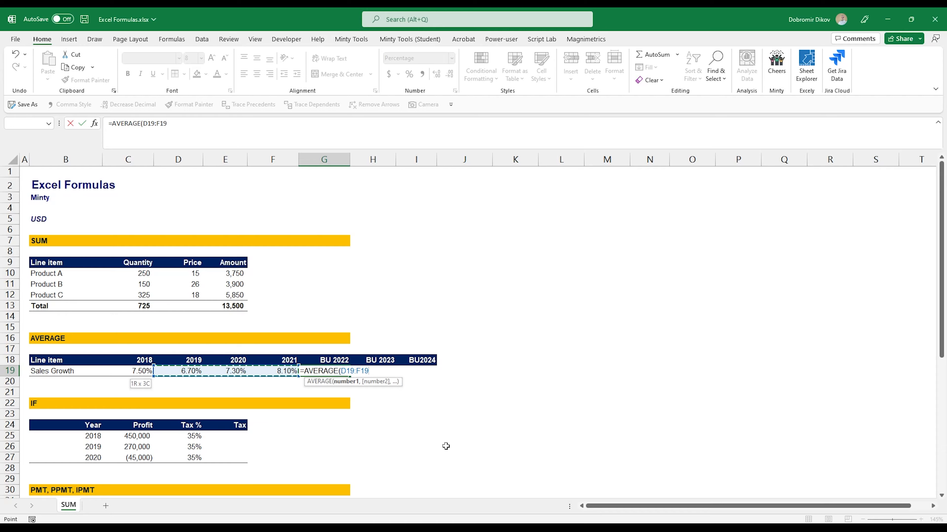
key(ctrl+Return)
Fill the three-year AVERAGE formula from G19 across to H19 and I19.
key(shift+Right)
key(shift+Right)
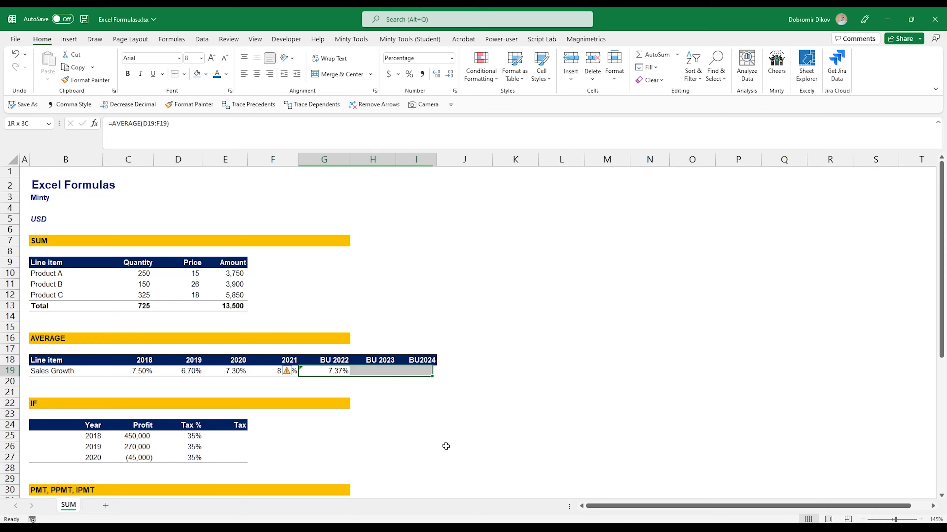
key(ctrl+r)
Inspect the cell ranges used by the rolling AVERAGE formulas in G19 and H19.
key(Left)
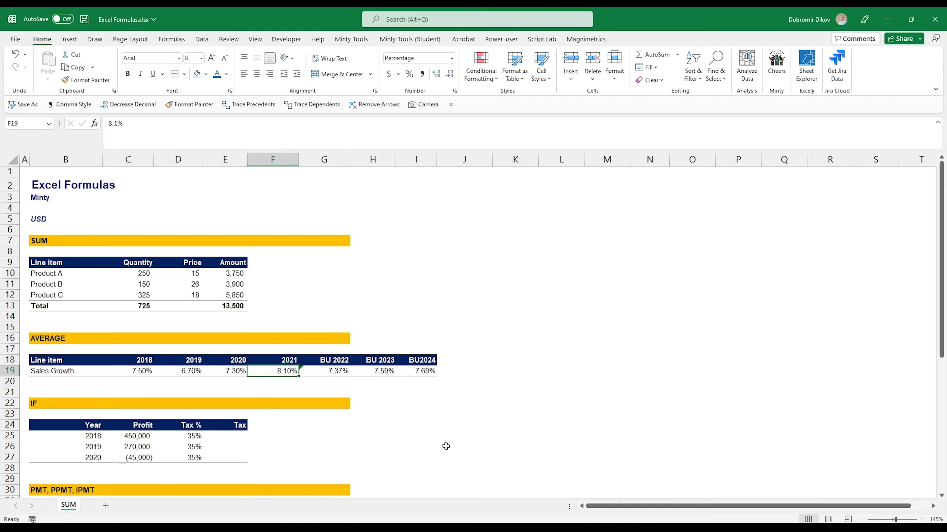
key(Right)
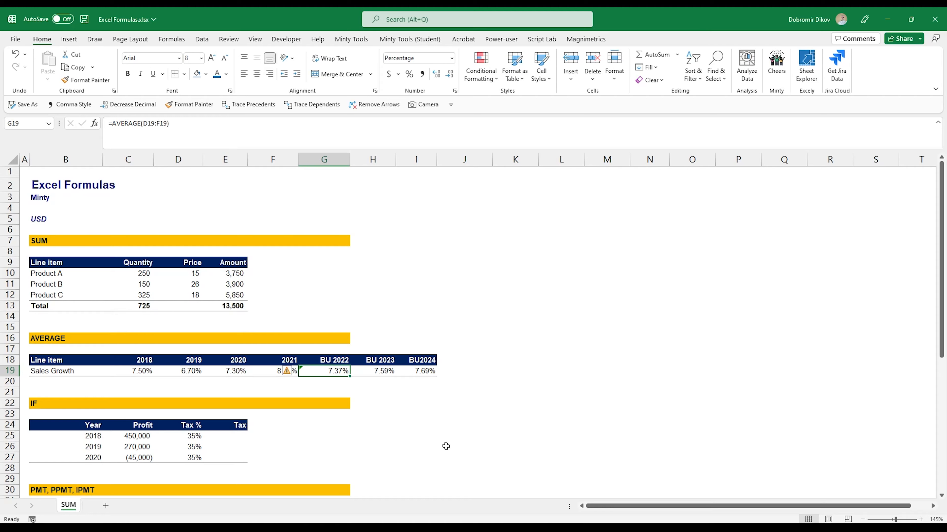
key(F2)
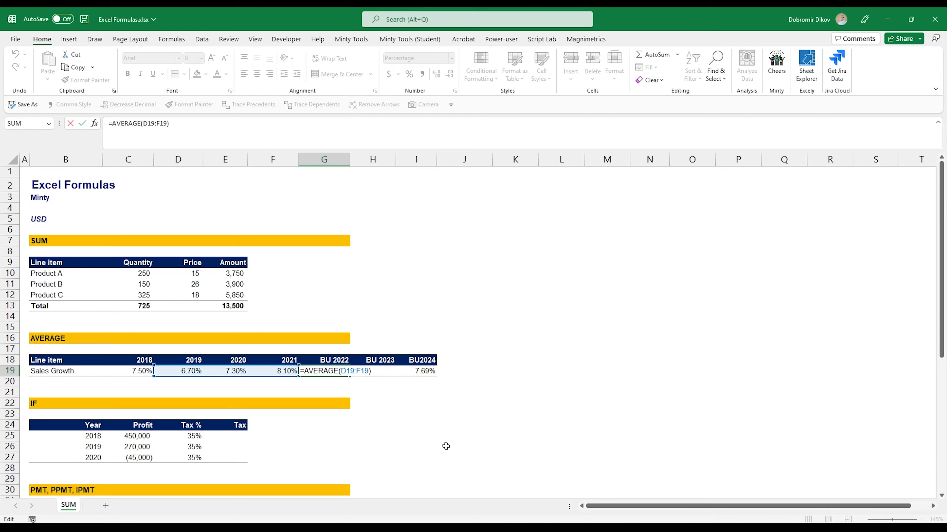
key(Tab)
key(F2)
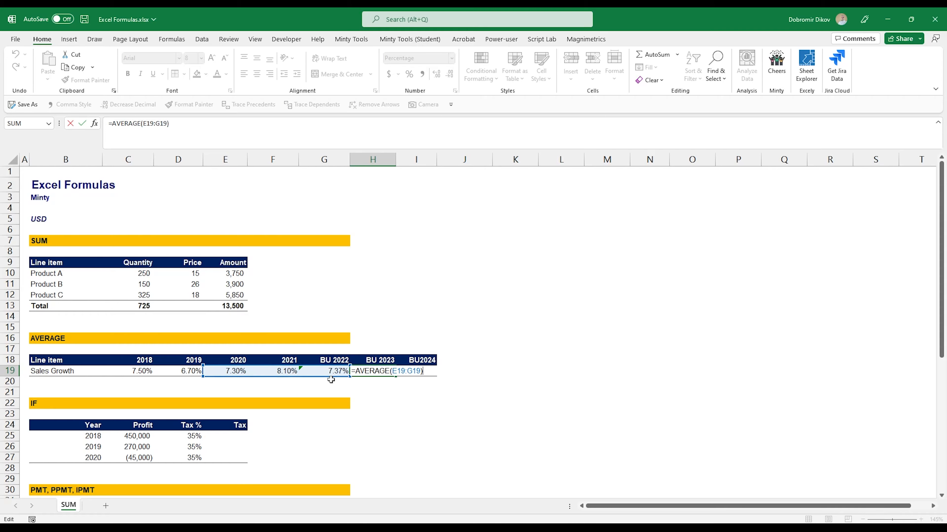
key(ctrl+Return)
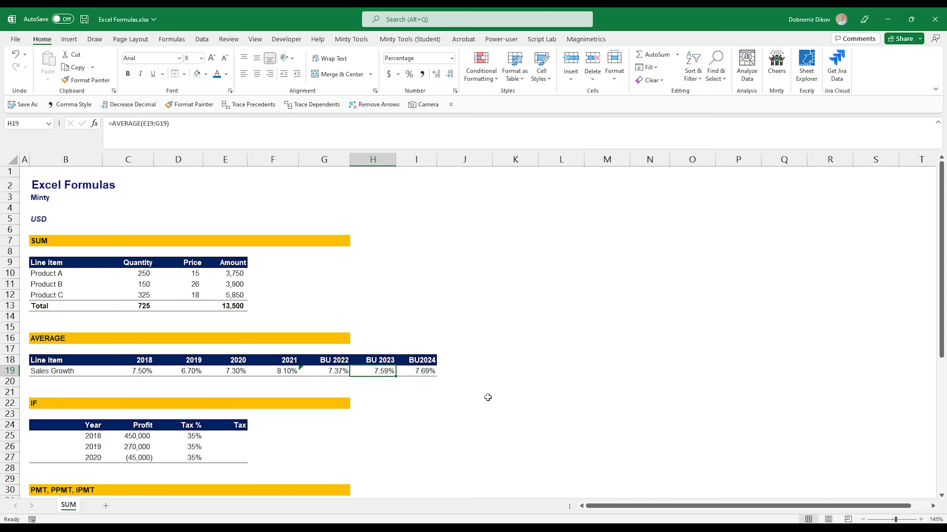
Enter an IF formula in E25 that returns C25*D25 when C25 is greater than 0, otherwise 0.
scroll(464, 463, down, 5)
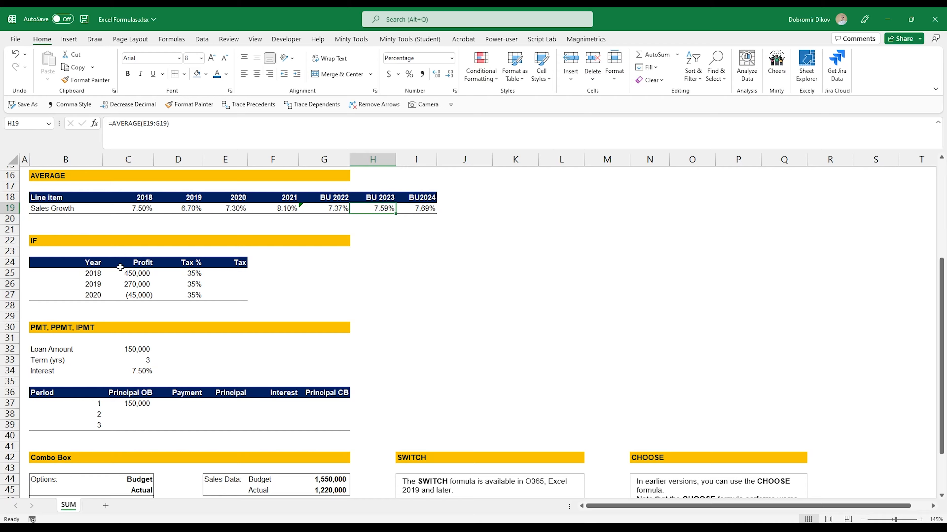
click(228, 274)
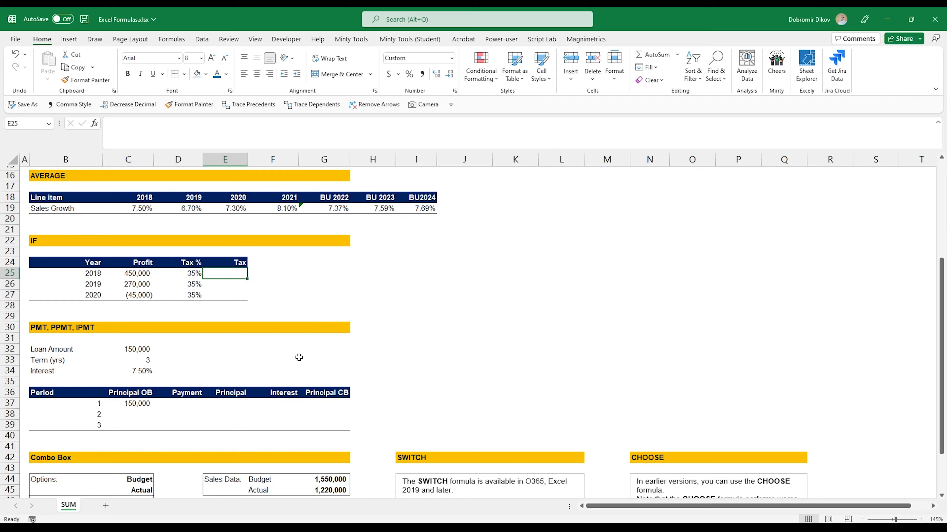
text(=IF()
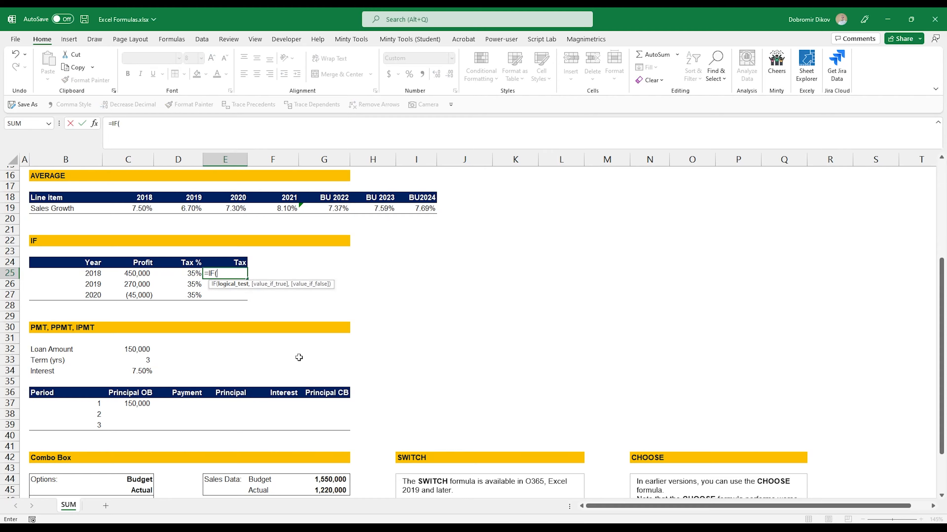
key(Left)
key(Left)
text(>0)
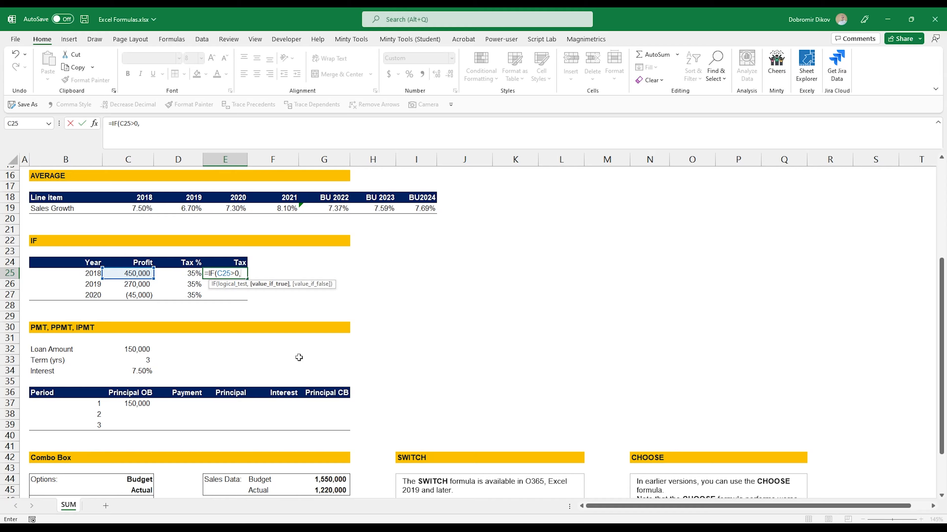
text(,)
key(Left)
key(Left)
text(*)
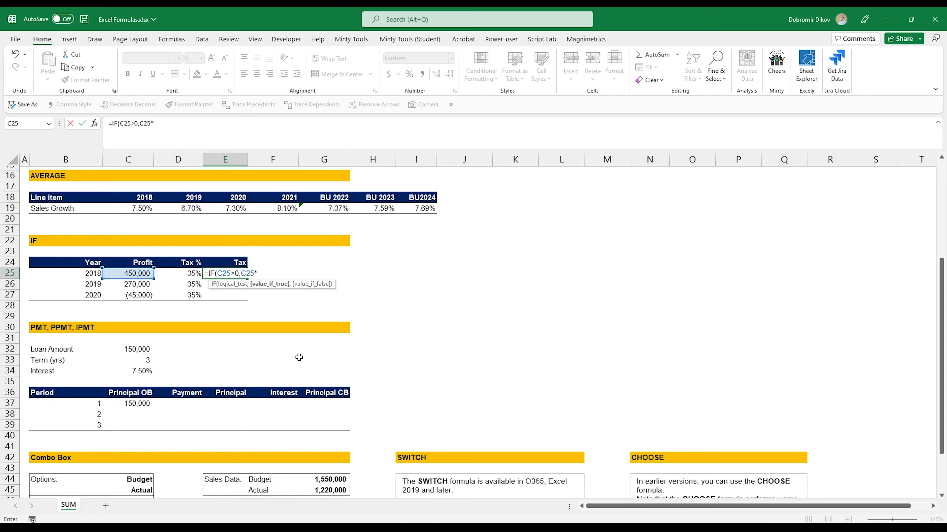
key(Left)
text(,0)
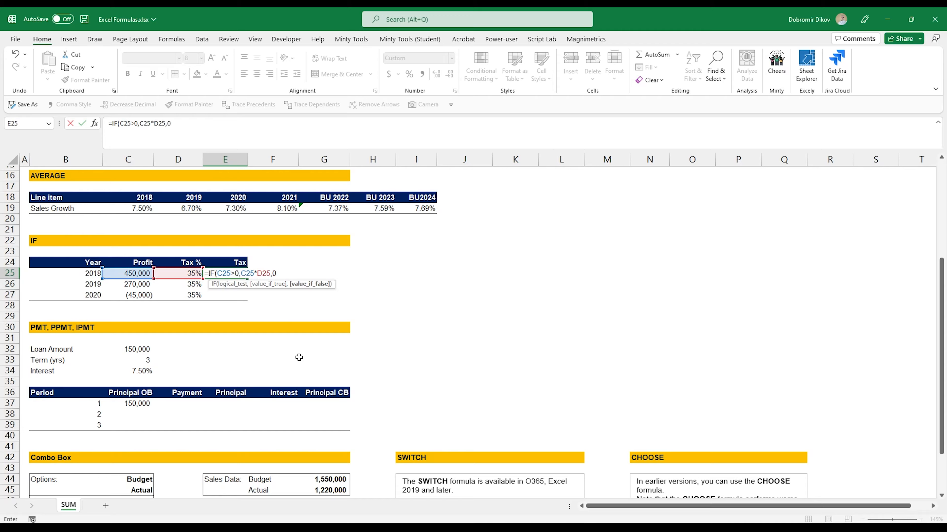
text())
key(Return)
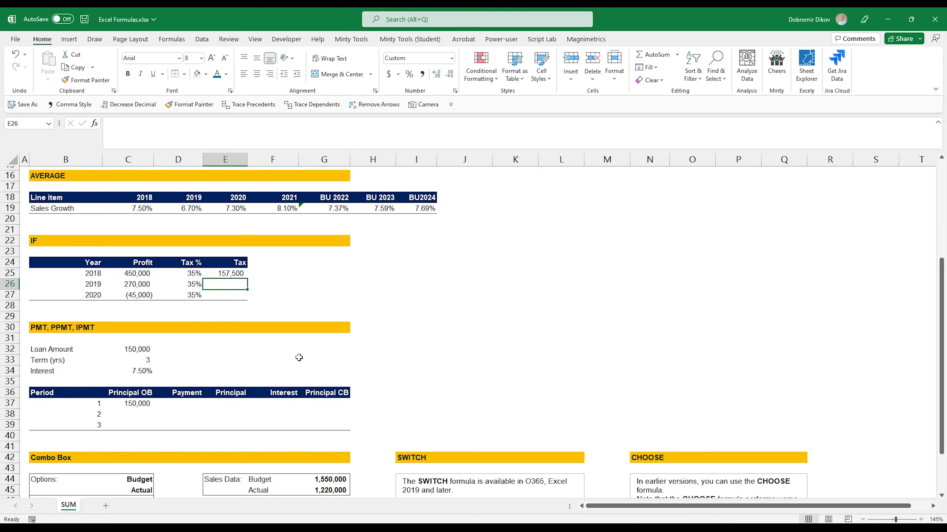
Fill the IF tax formula from E25 down to E27 and check the formulas in E27 and E25.
key(Up)
drag(248, 279, 253, 302)
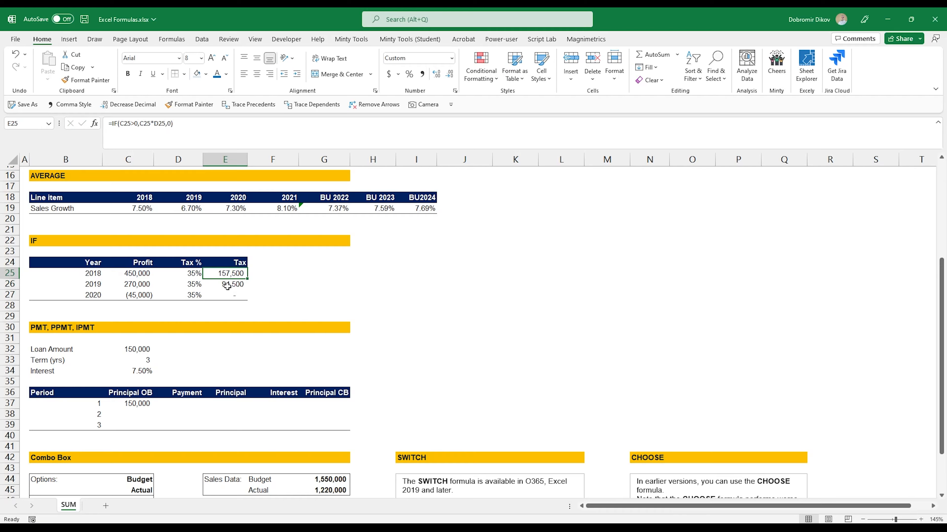
click(222, 296)
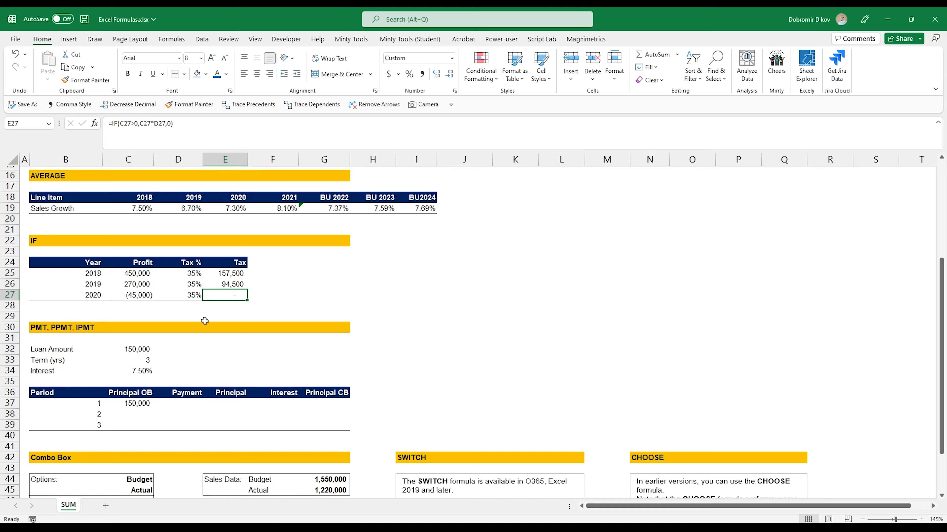
click(230, 277)
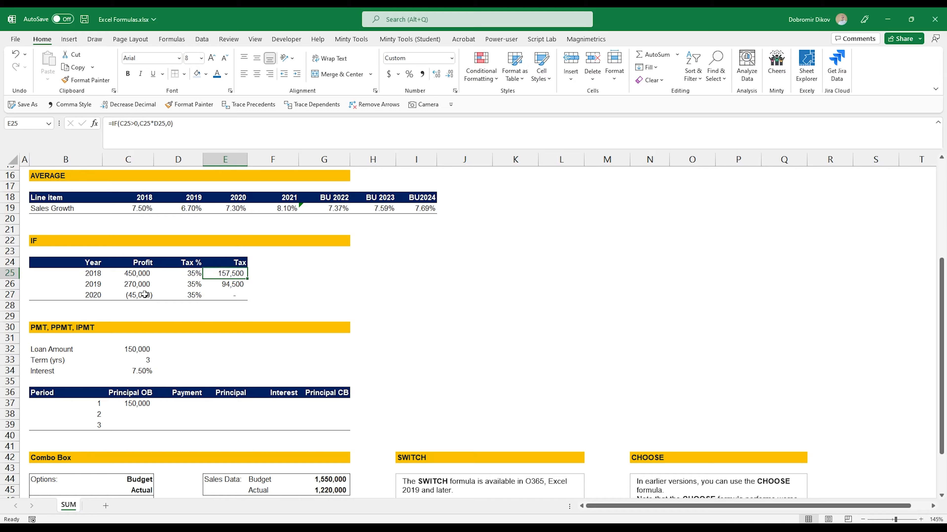
Replace the IF formula in E25 with the plain multiplication =C25*D25.
text(=)
key(Left)
key(Left)
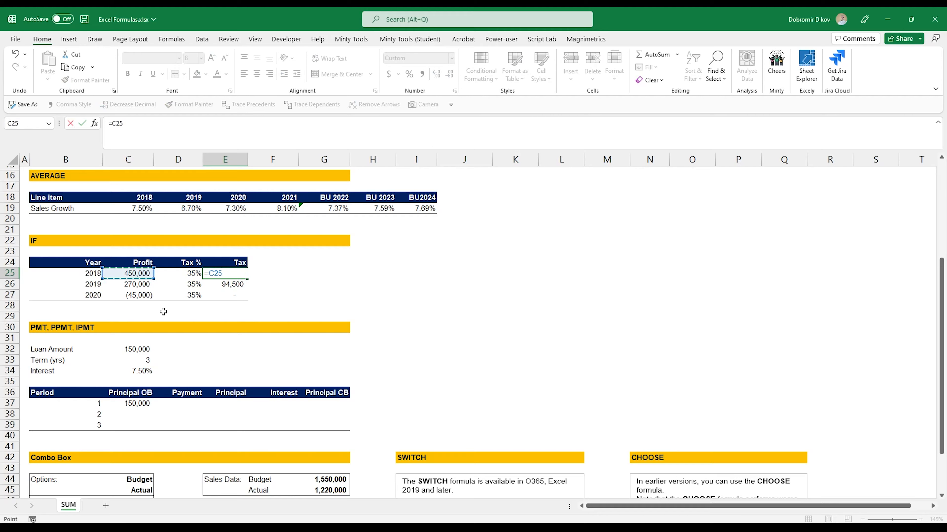
text(*)
key(Left)
key(Return)
Copy the plain multiplication from E25 down the Tax column to E27 and review the cells.
key(Up)
key(shift+Down)
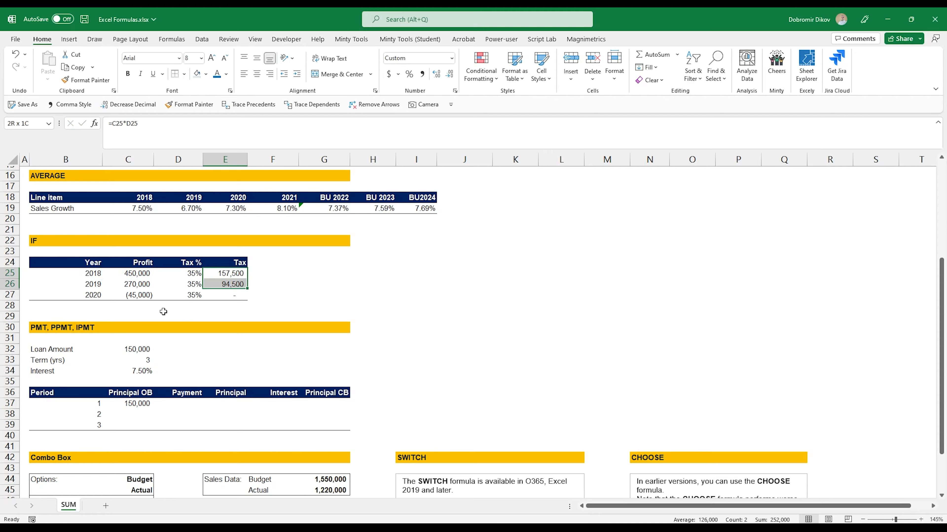
key(ctrl+c)
key(Down)
key(ctrl+v)
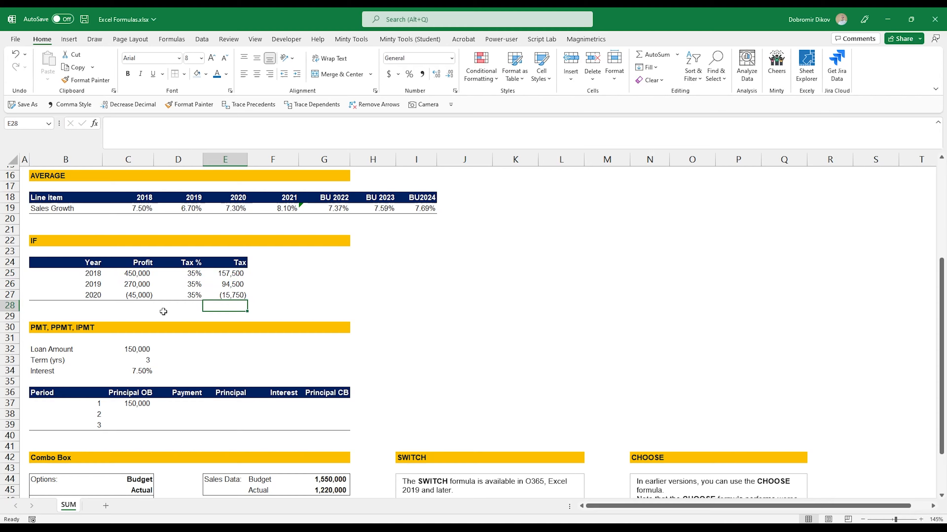
key(Up)
key(Up)
key(Down)
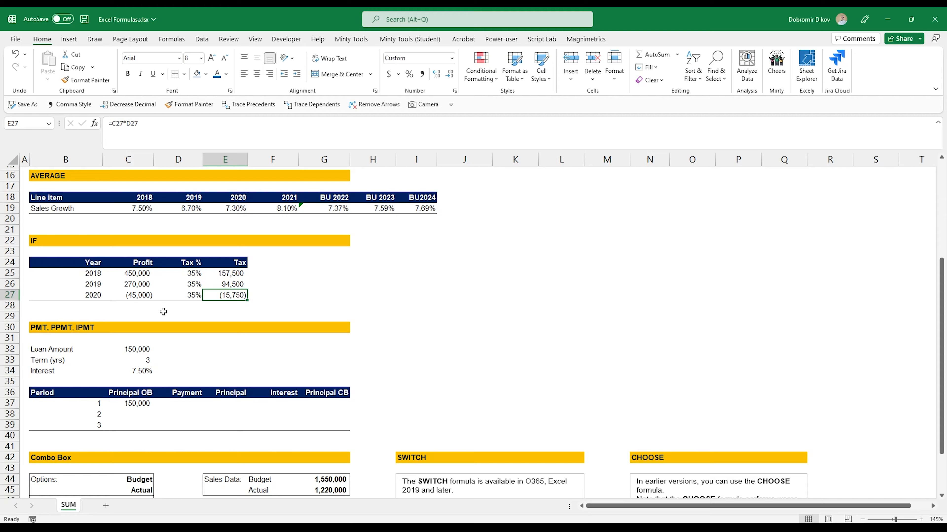
key(Up)
key(Up)
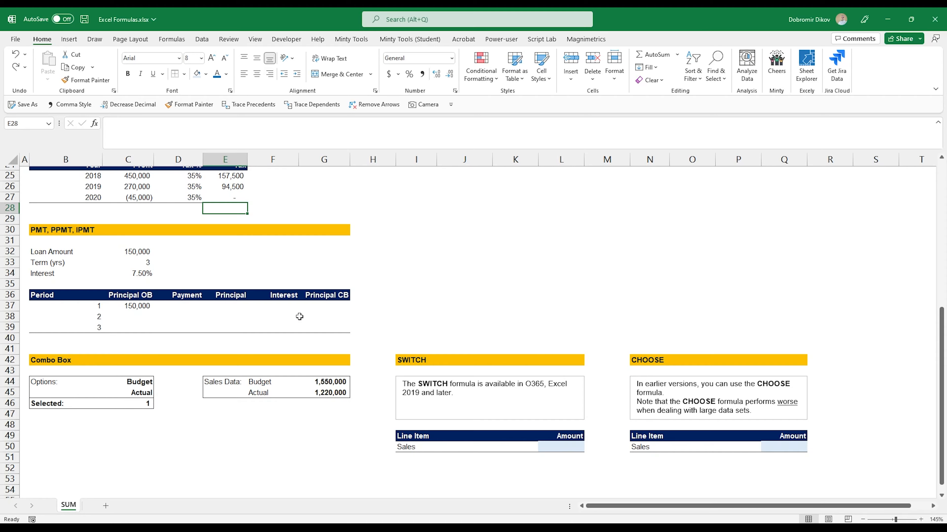
Enter =PMT($C$34,$C$33,$C$32) in D37 to calculate the first period's loan payment.
click(180, 307)
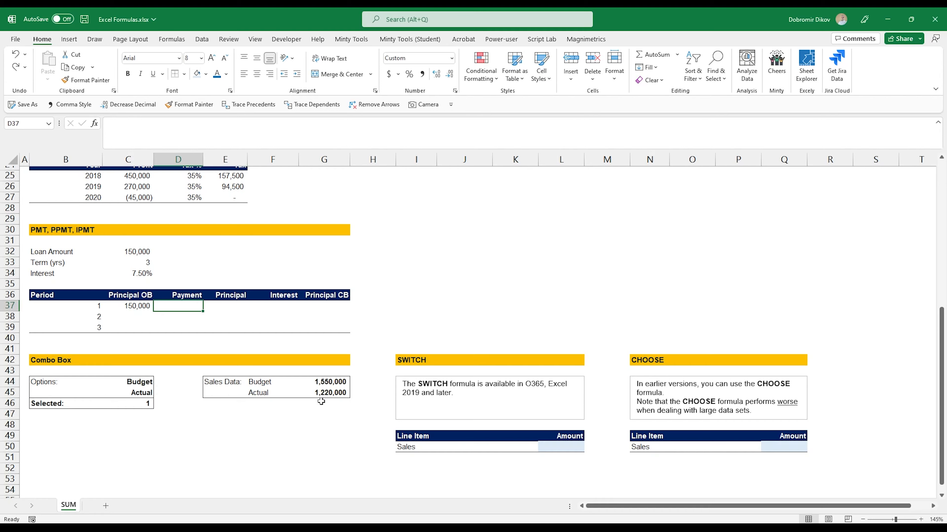
text(=pmt)
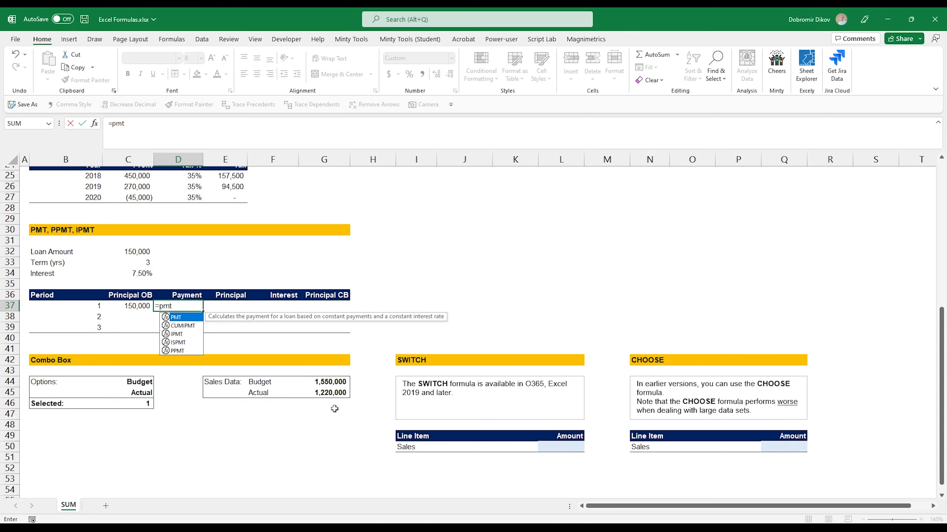
key(Tab)
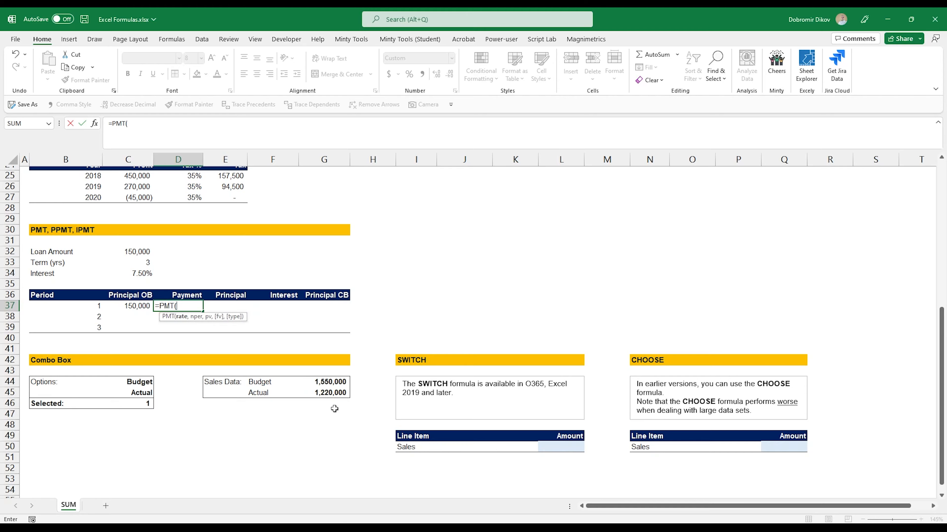
click(140, 273)
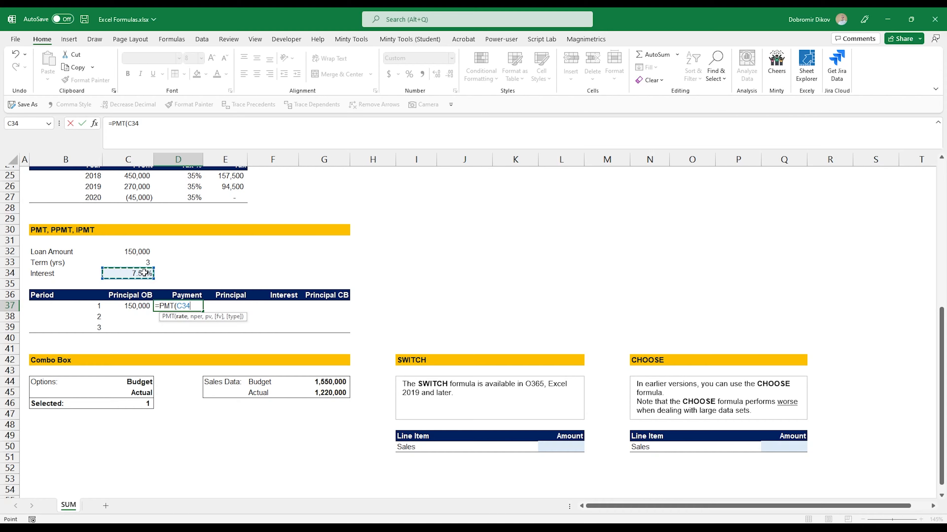
key(F4)
text(,)
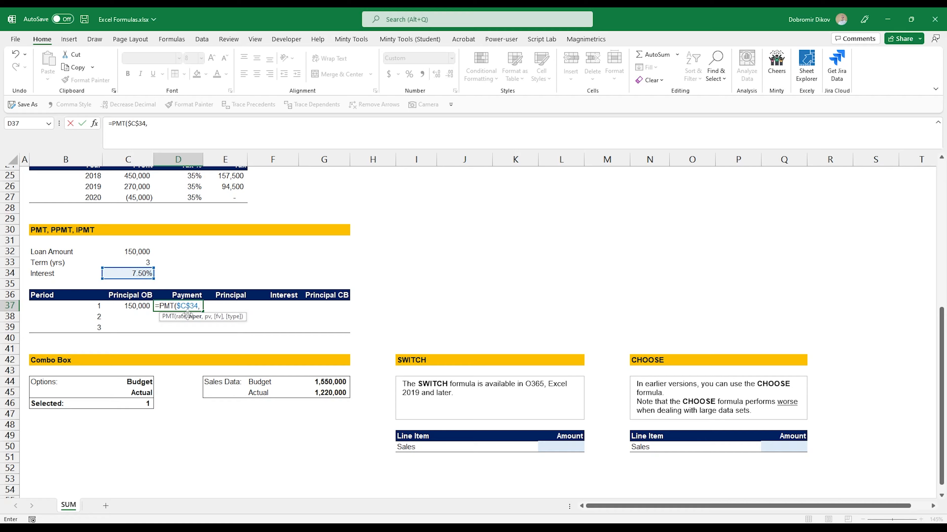
click(134, 261)
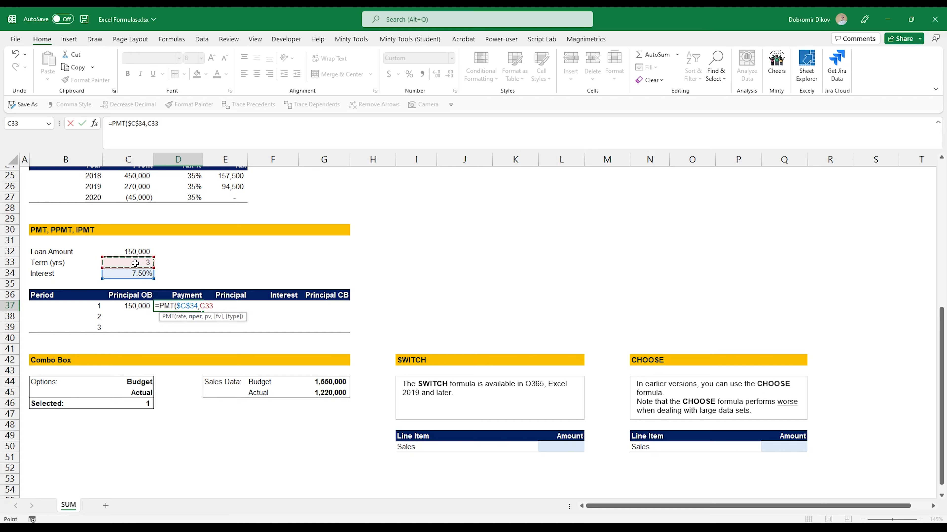
key(F4)
text(,)
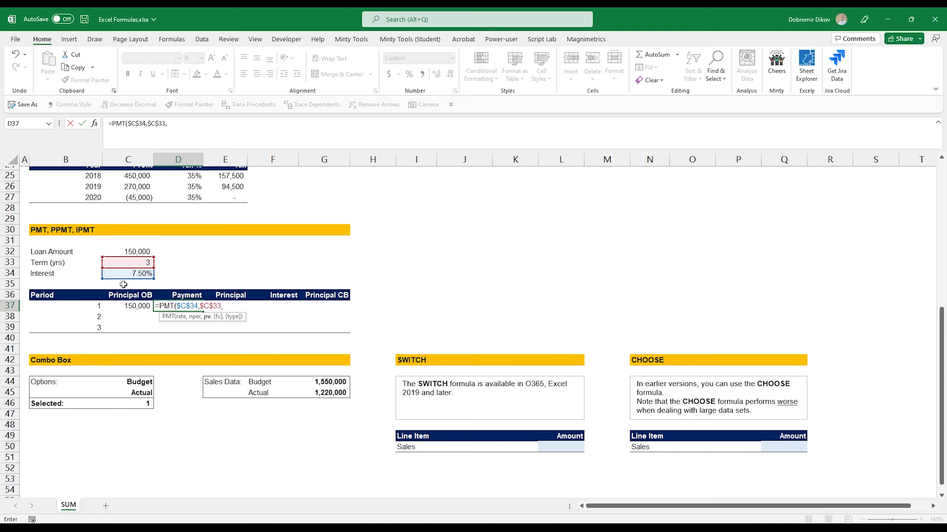
click(129, 251)
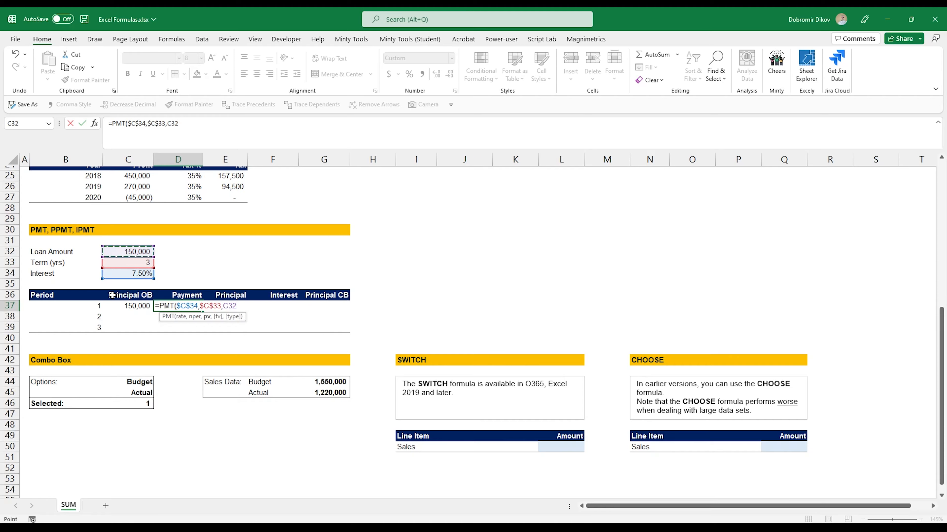
key(F4)
key(Return)
Fill the PMT formula from D37 down the Payment column to D39.
key(Up)
key(shift+Down)
key(shift+Down)
key(ctrl+d)
key(Up)
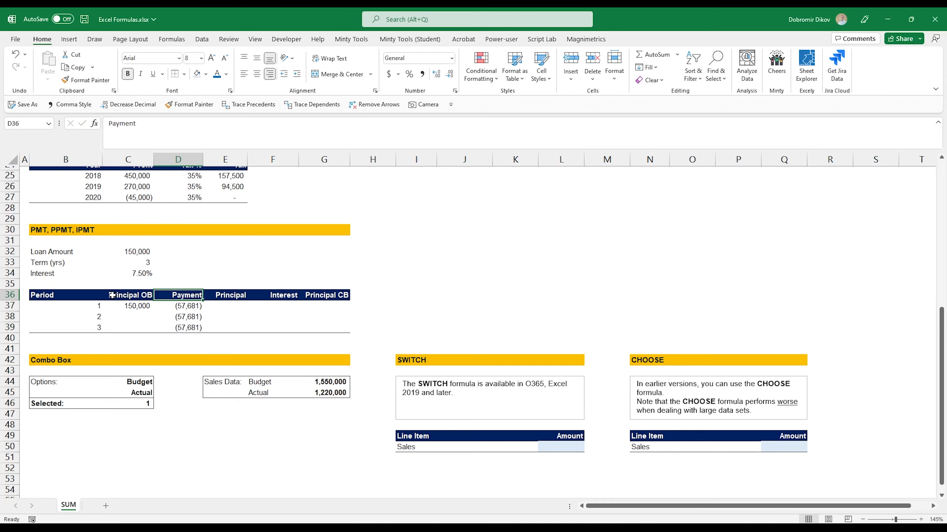
key(Down)
key(Down)
key(Down)
key(Up)
key(Up)
Enter =PPMT($C$34,B37,$C$33,$C$32) in E37 to calculate the first period's principal portion.
key(Right)
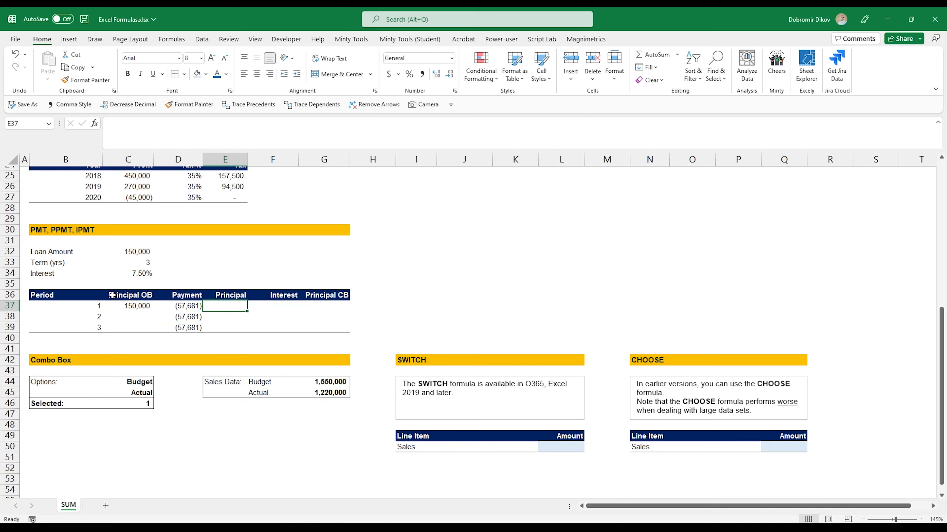
text(=pp)
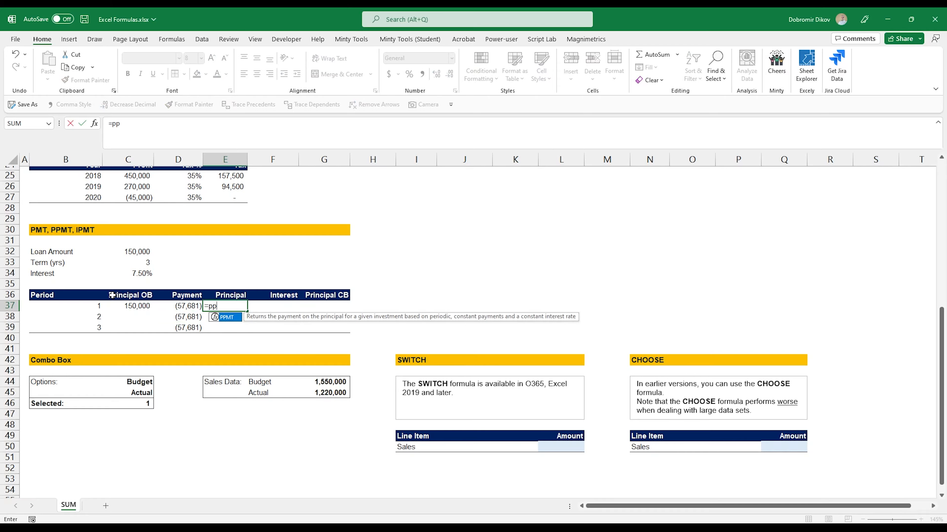
key(Tab)
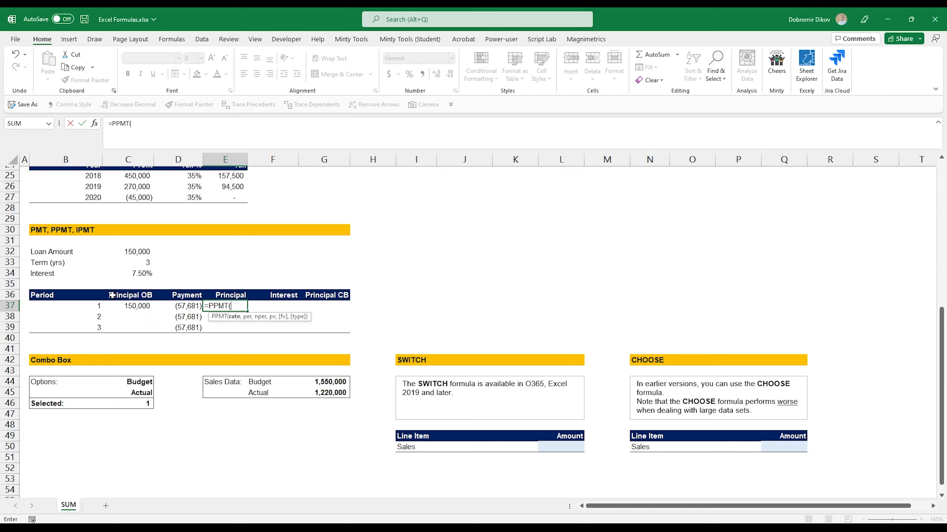
click(150, 273)
key(F4)
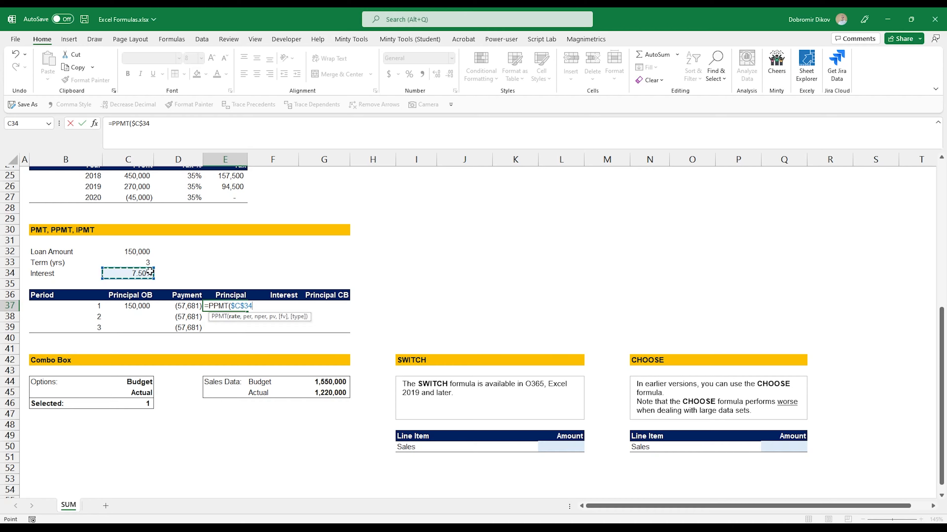
text(,)
click(96, 308)
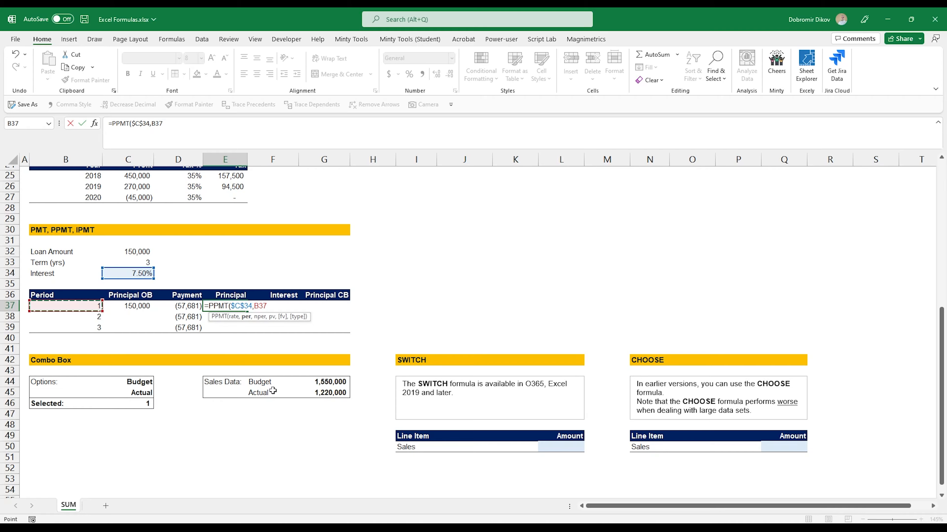
text(,)
click(139, 262)
key(F4)
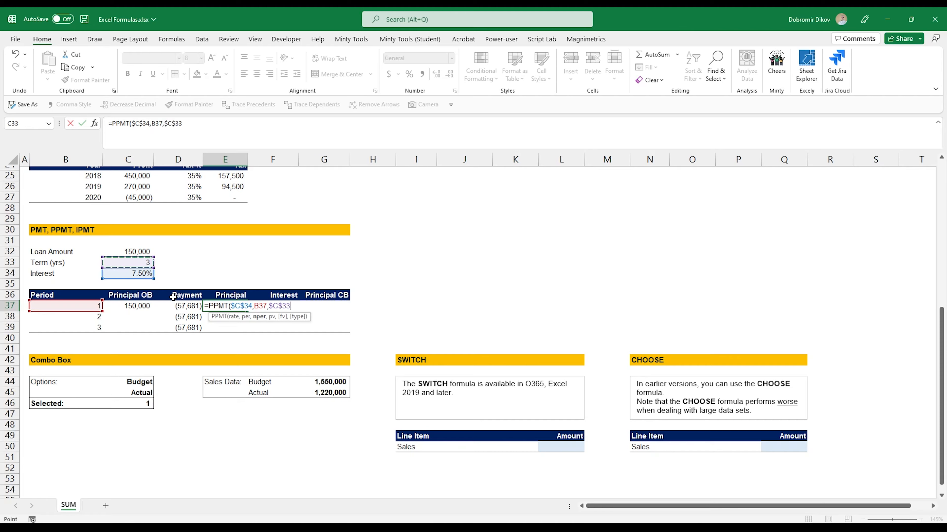
text(,)
click(127, 251)
key(F4)
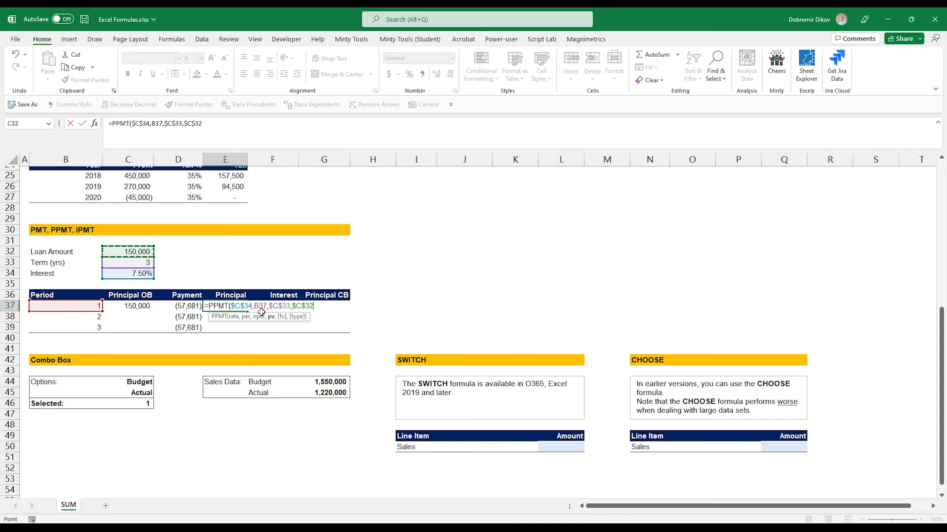
key(Return)
Fill the PPMT formula from E37 down the Principal column to E39.
key(Up)
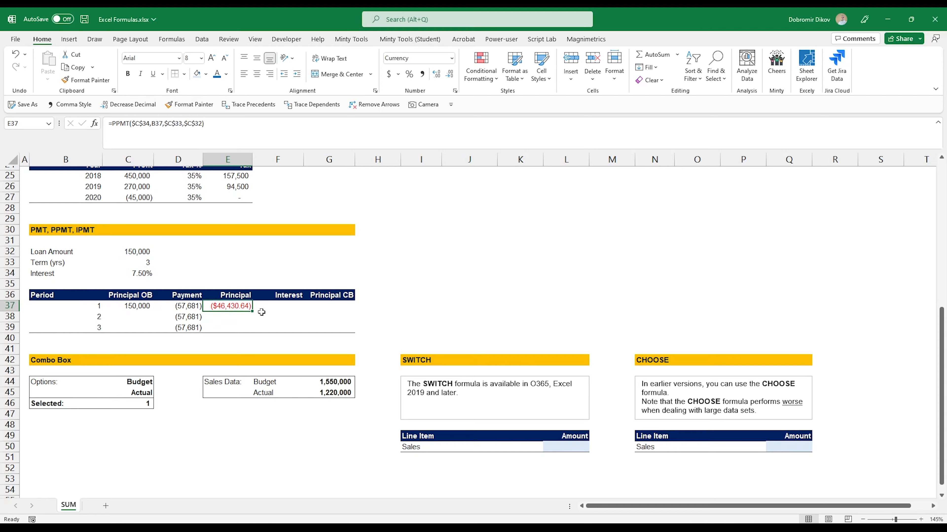
key(shift+Down)
key(shift+Down)
key(ctrl+d)
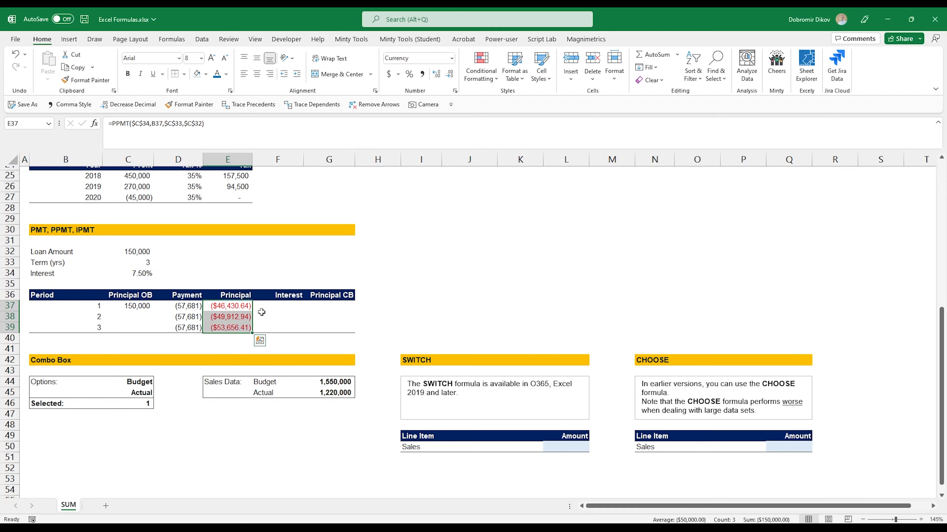
Format the principal amounts in E37:E39 with comma style and no decimal places.
key(alt+2)
key(alt+3)
key(alt+3)
key(shift+Up)
key(shift+Up)
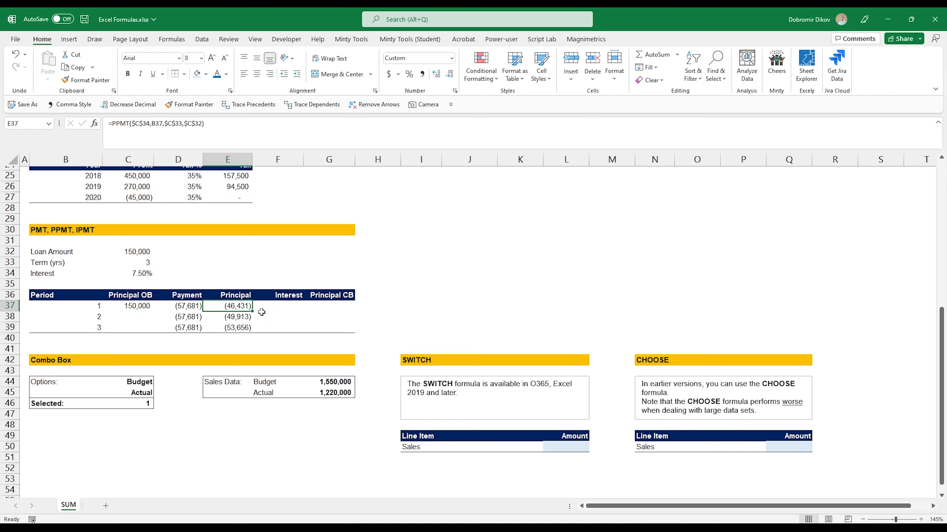
key(Down)
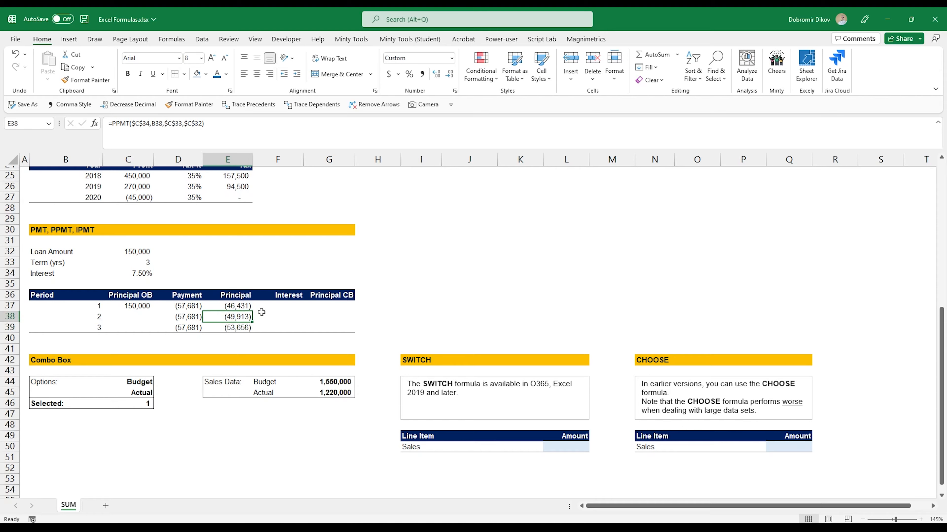
Examine the payment and principal formulas for the first periods of the loan schedule.
key(Up)
key(Left)
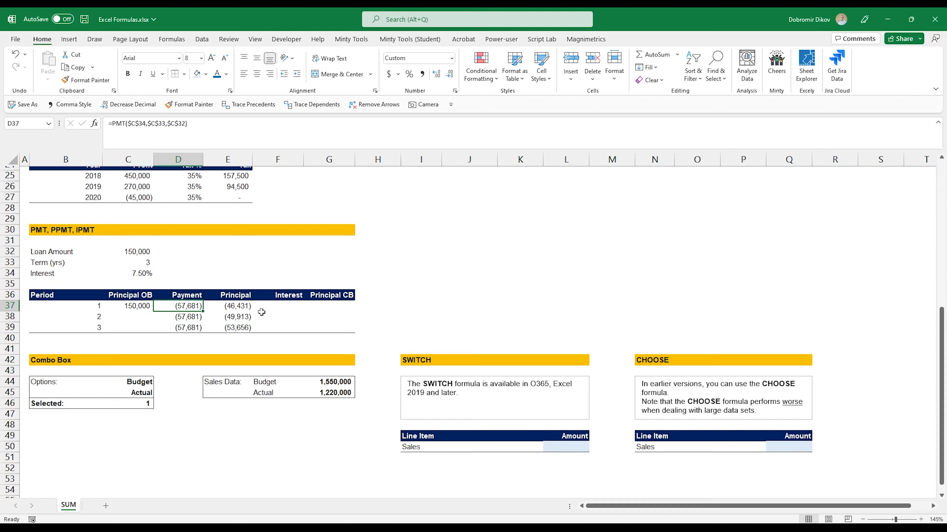
key(Down)
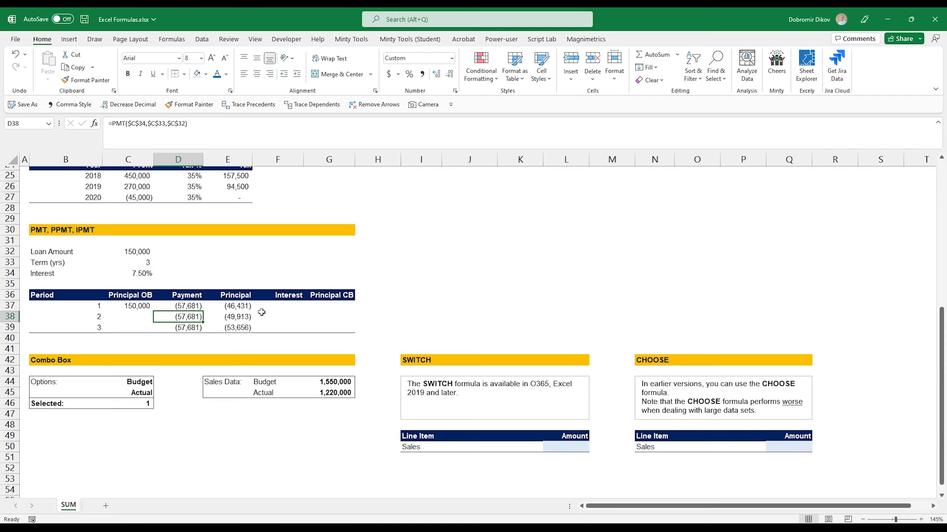
key(Left)
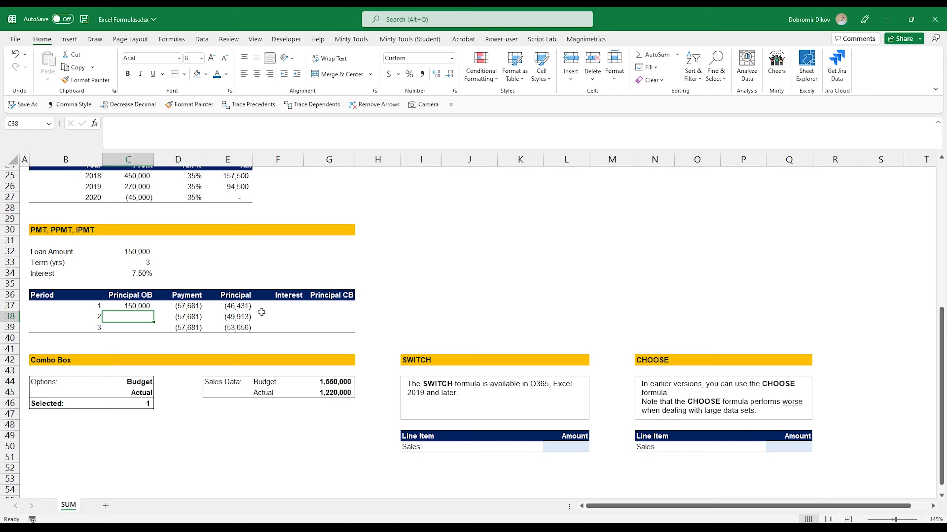
key(Right)
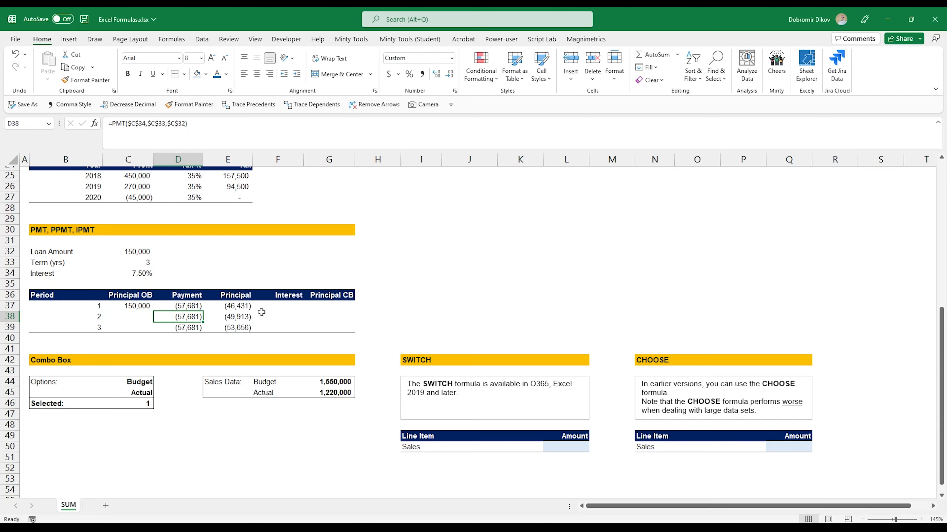
key(Right)
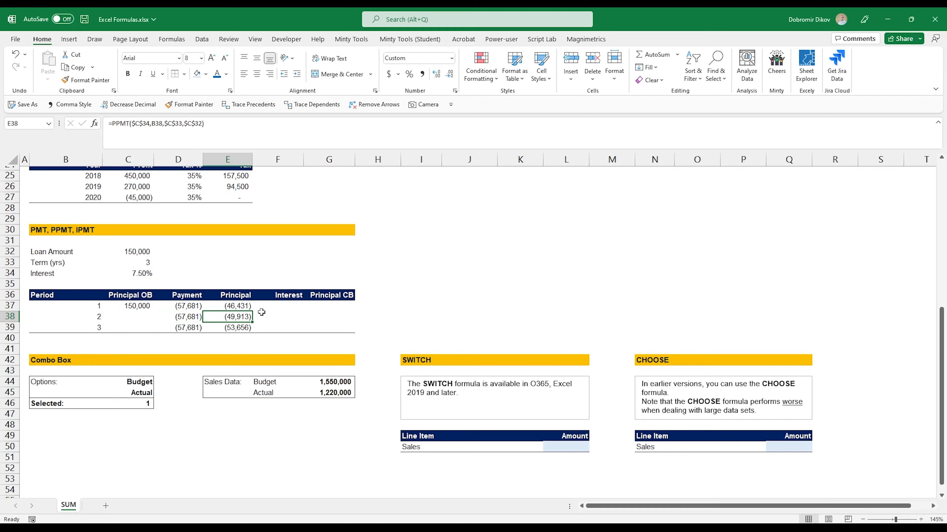
key(Down)
key(Up)
Enter =IPMT($C$34,B37,$C$33,$C$32) in F37 to calculate the first period's interest portion.
key(Up)
key(Right)
text(=ipmt)
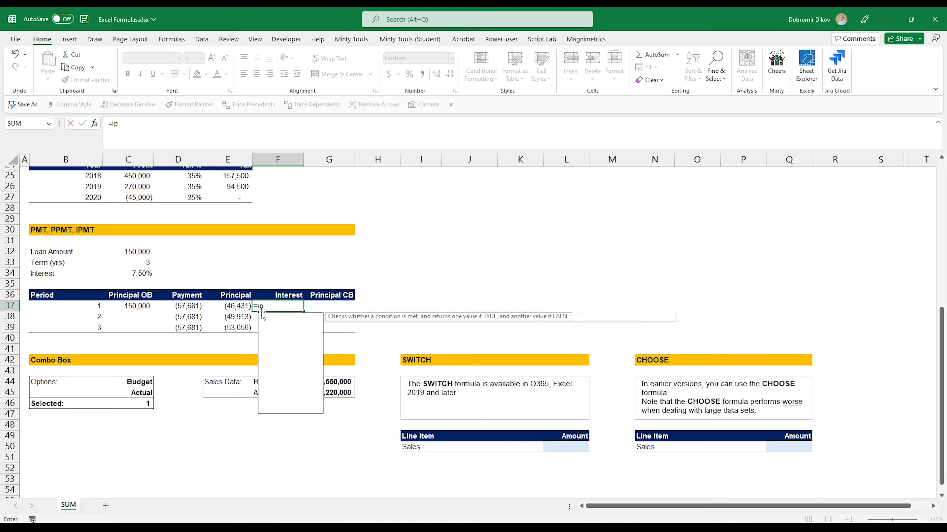
key(Tab)
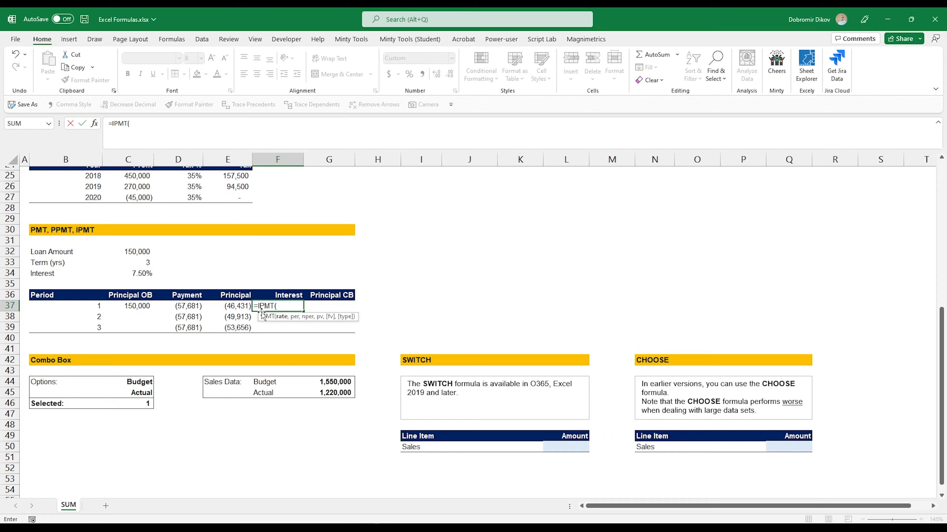
key(Left)
key(Left)
key(Left)
key(Up)
key(Up)
key(Up)
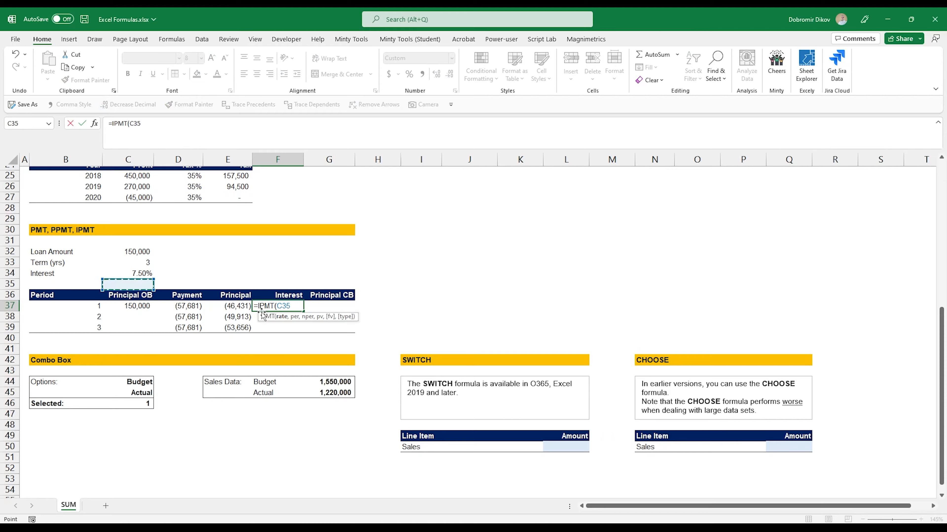
key(F4)
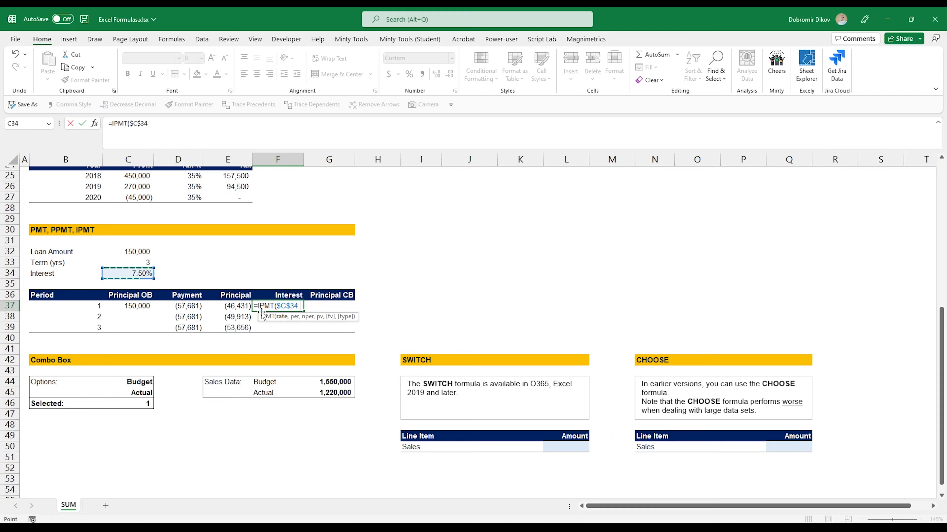
text(,)
key(Left)
key(Left)
key(Left)
key(Left)
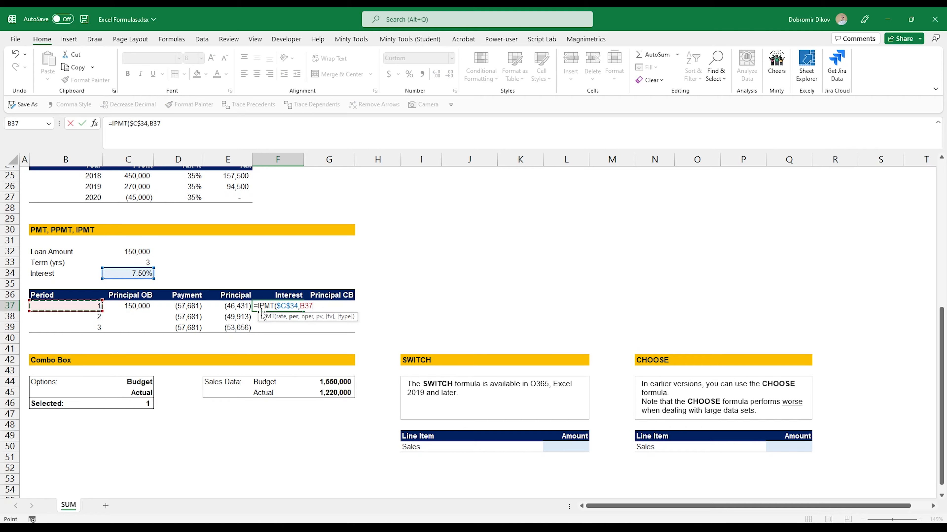
text(,)
key(Left)
key(Left)
key(Left)
key(Up)
key(Up)
key(Up)
key(Up)
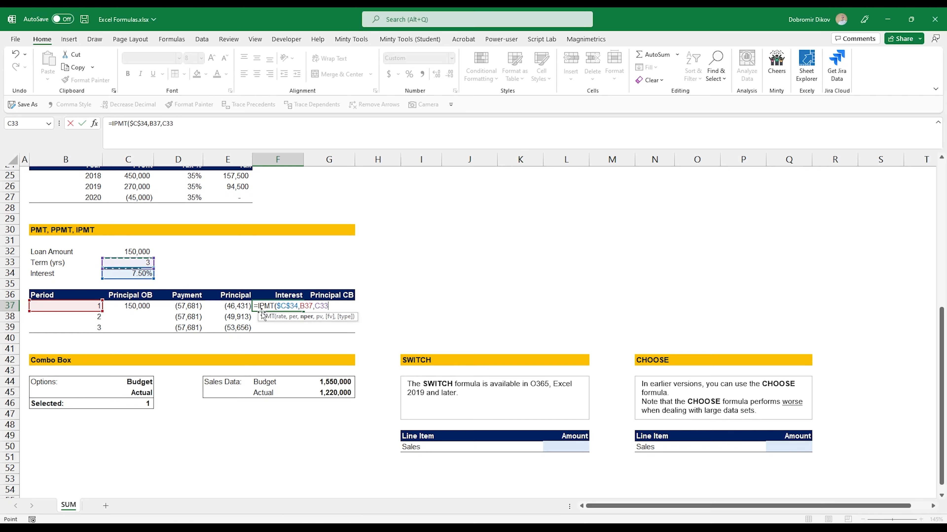
key(F4)
text(,)
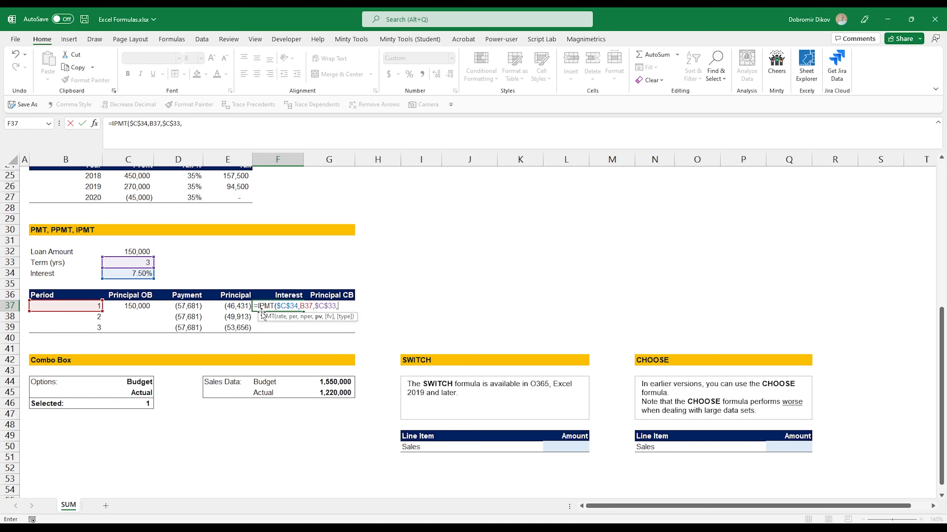
key(Left)
key(Left)
key(Left)
key(Up)
key(Up)
key(Up)
key(Up)
key(Up)
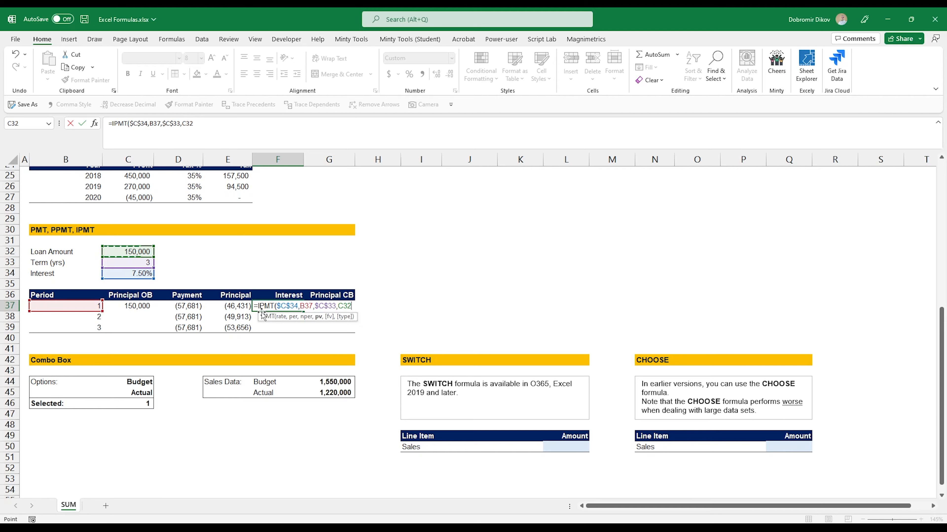
key(F4)
key(ctrl+Return)
Fill the IPMT formula from F37 down the Interest column to F39 and review the filled cells.
key(shift+Down)
key(shift+Down)
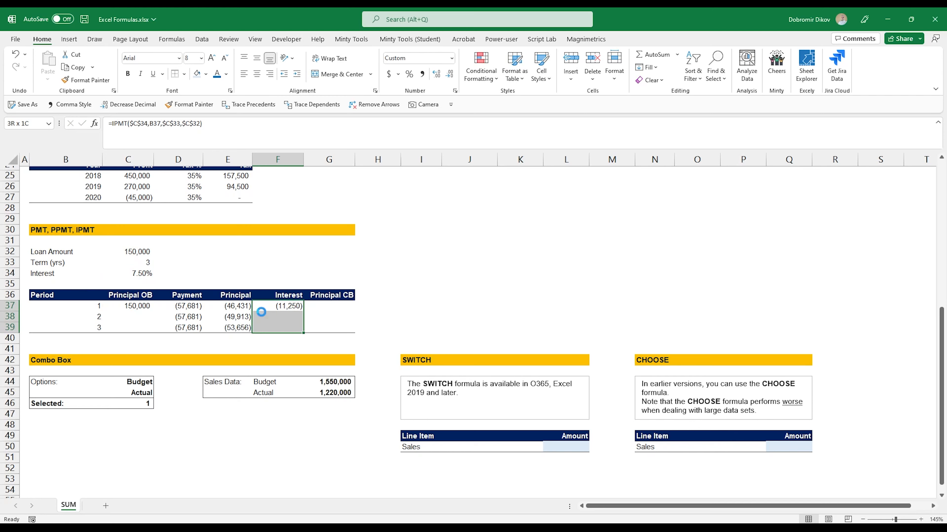
key(ctrl+d)
key(Left)
key(Right)
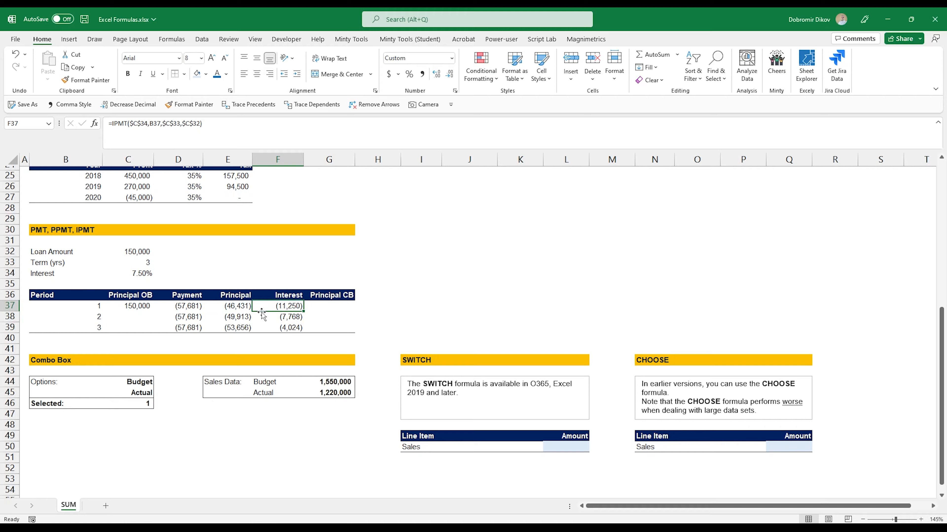
key(Left)
key(Down)
key(Down)
key(Right)
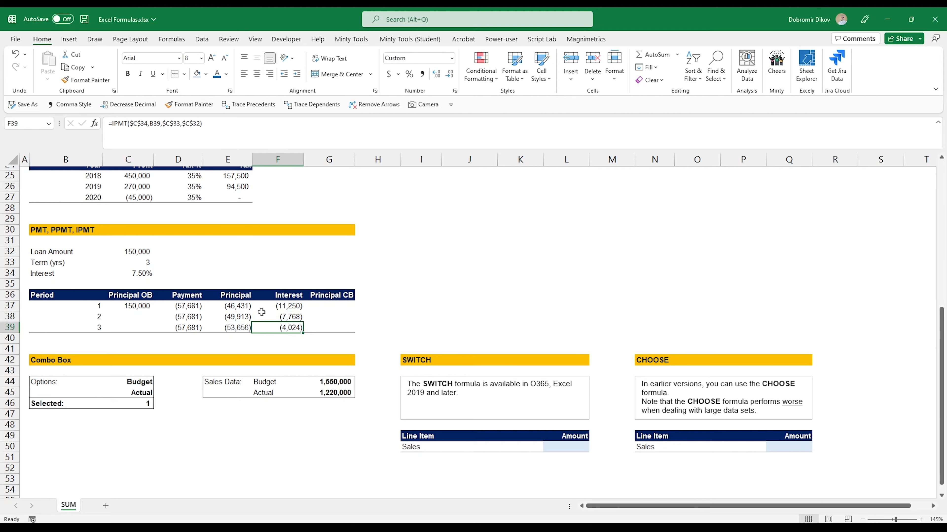
Enter =C37+D37 in G37 to calculate the first period's closing principal from the opening balance and the payment.
key(Up)
key(Up)
key(Right)
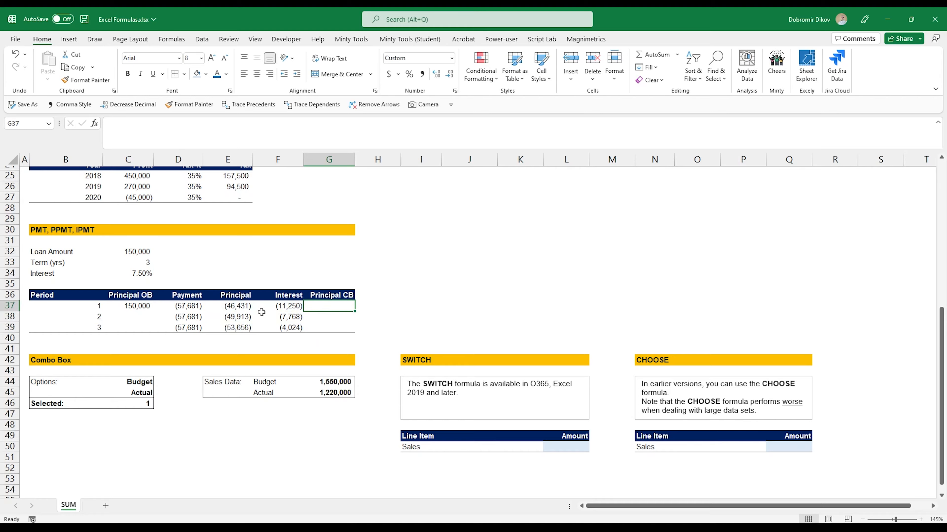
text(=)
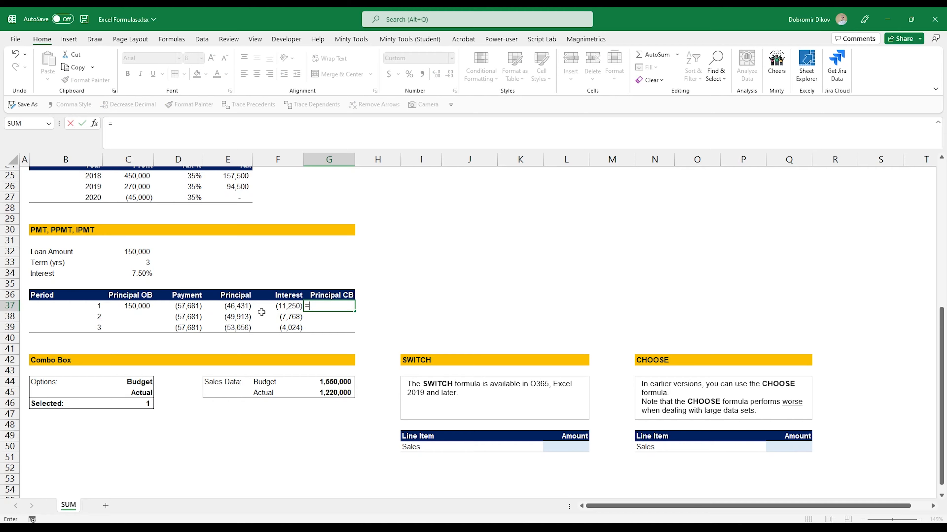
key(Left)
key(Left)
key(Left)
key(Left)
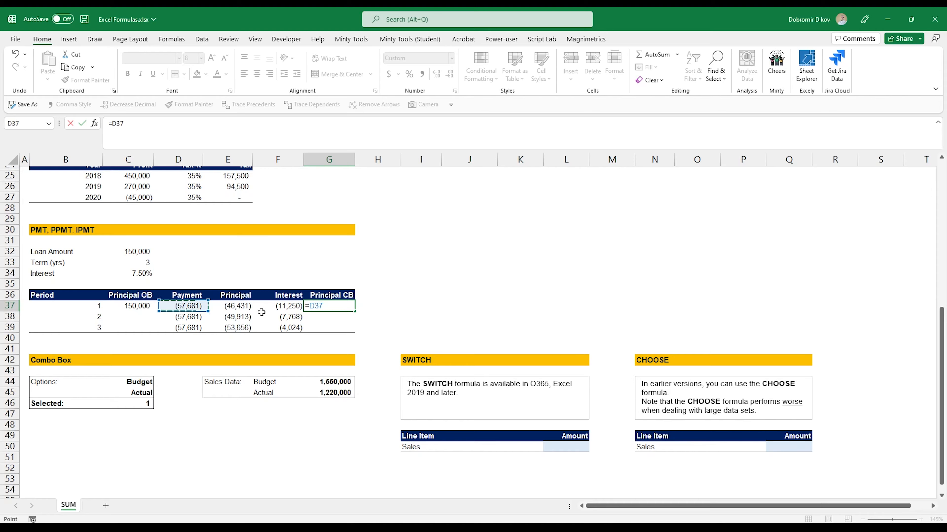
text(+)
key(Left)
key(Left)
key(Left)
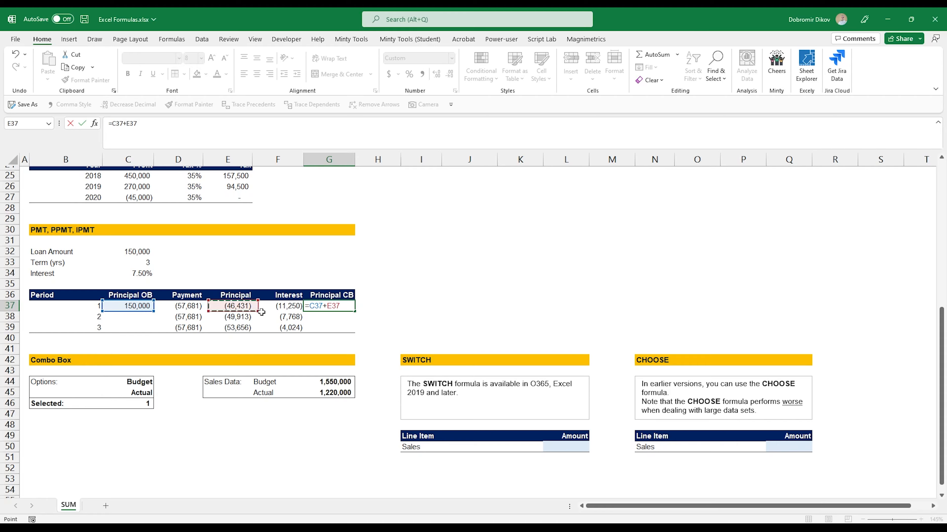
key(Return)
key(Up)
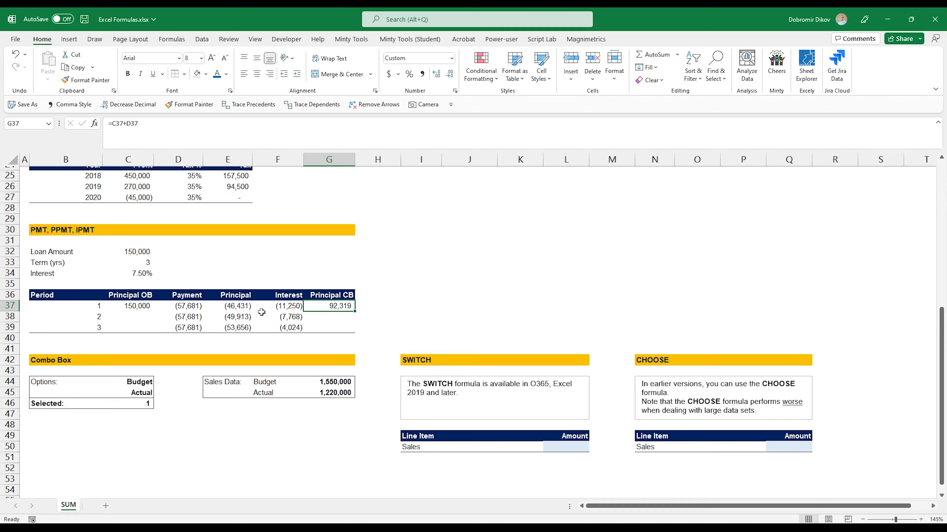
Set the first period's closing principal in G37 to =C37+E37, the opening balance plus the principal portion.
text(=)
key(Left)
key(Left)
key(Left)
key(Left)
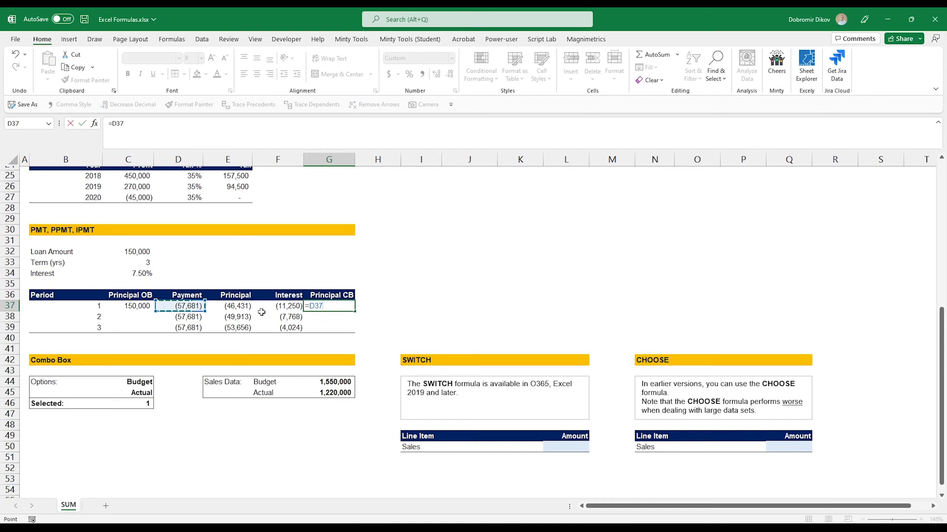
text(+)
key(Left)
key(Left)
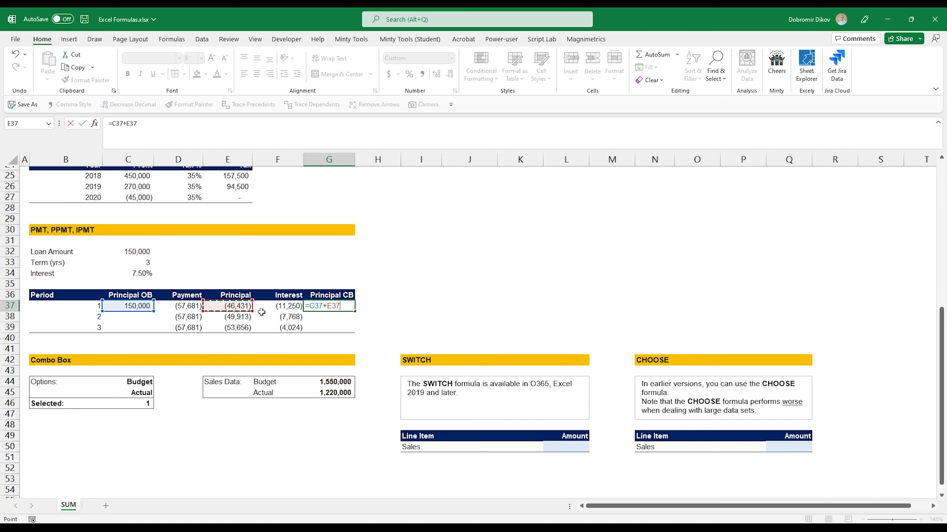
key(ctrl+Return)
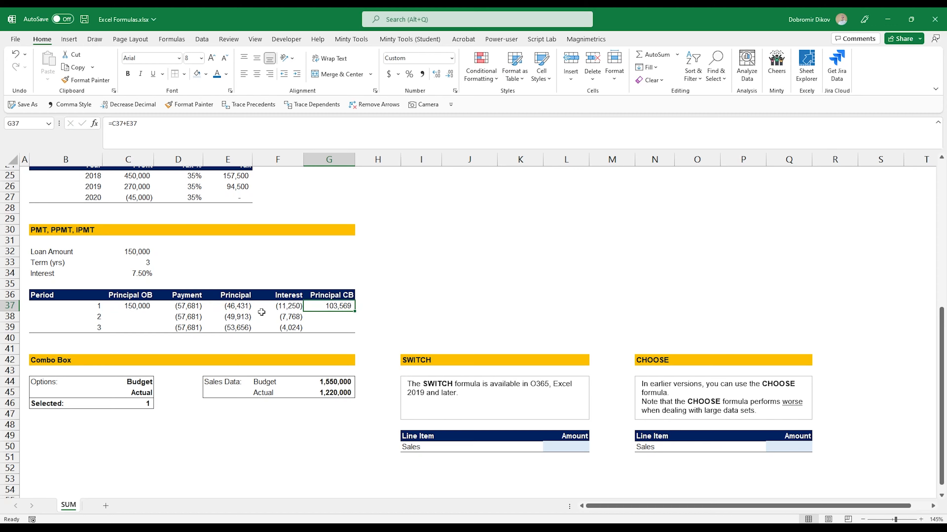
Fill the closing principal formula from G37 down the Principal CB column to G39.
key(shift+Down)
key(shift+Down)
key(ctrl+d)
Link the second period's opening principal in C38 to the first period's closing principal with =G37.
key(Left)
key(Left)
key(Left)
key(Left)
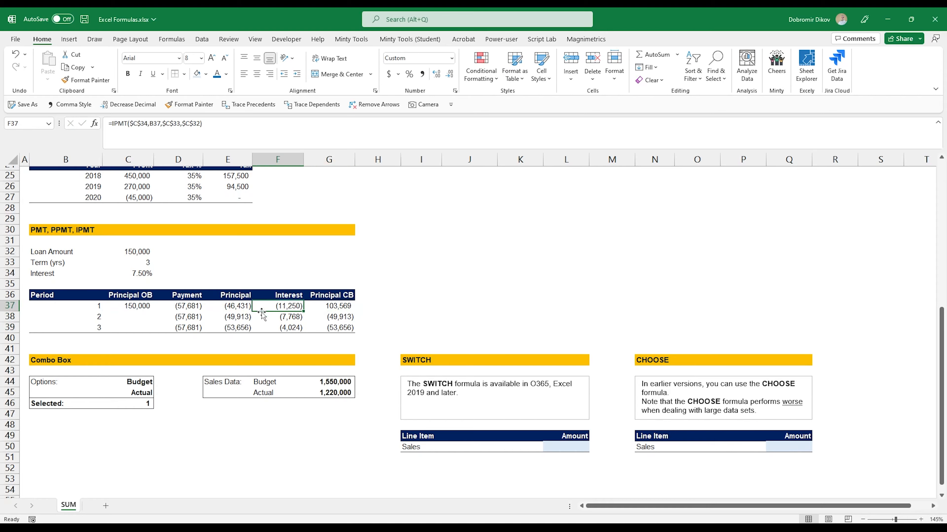
key(Down)
text(=)
key(Up)
key(Right)
key(Right)
key(Right)
key(Right)
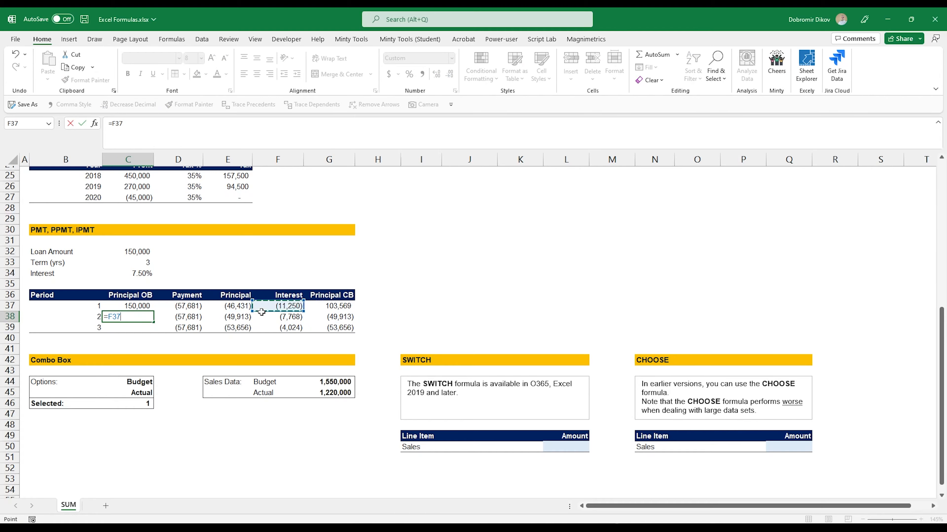
key(Return)
Link the third period's opening principal in C39 to the second period's closing principal with =G38.
text(=)
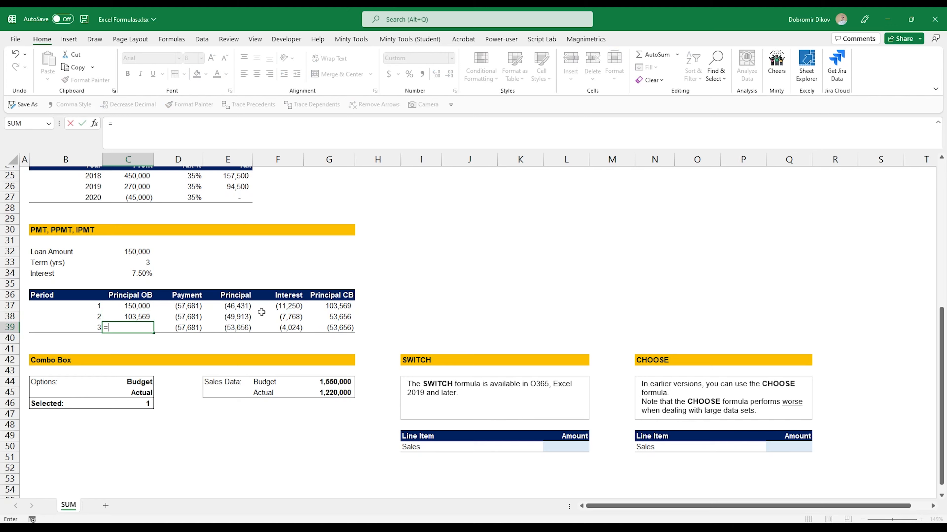
key(Up)
key(Right)
key(Right)
key(Right)
key(Right)
key(Return)
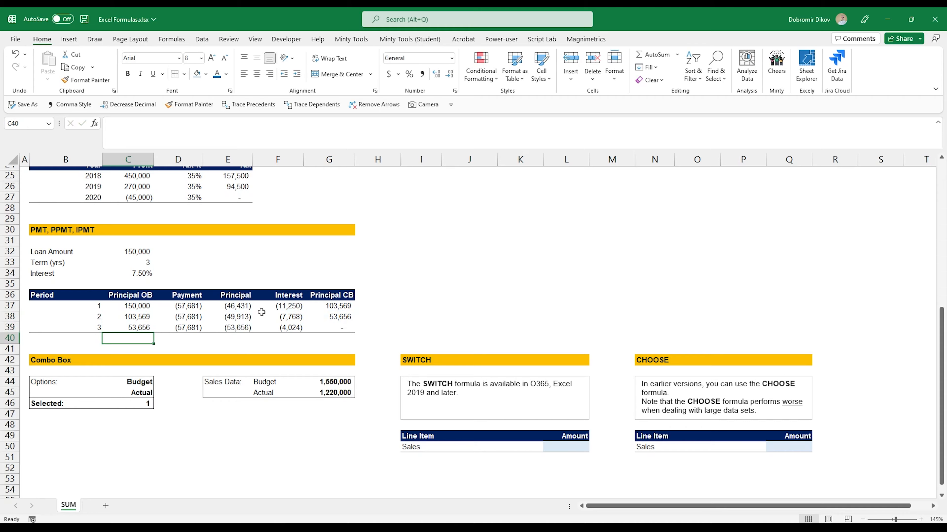
Check the closing principal in G39 at the end of the final period.
key(Up)
key(Right)
key(Right)
key(Right)
key(Right)
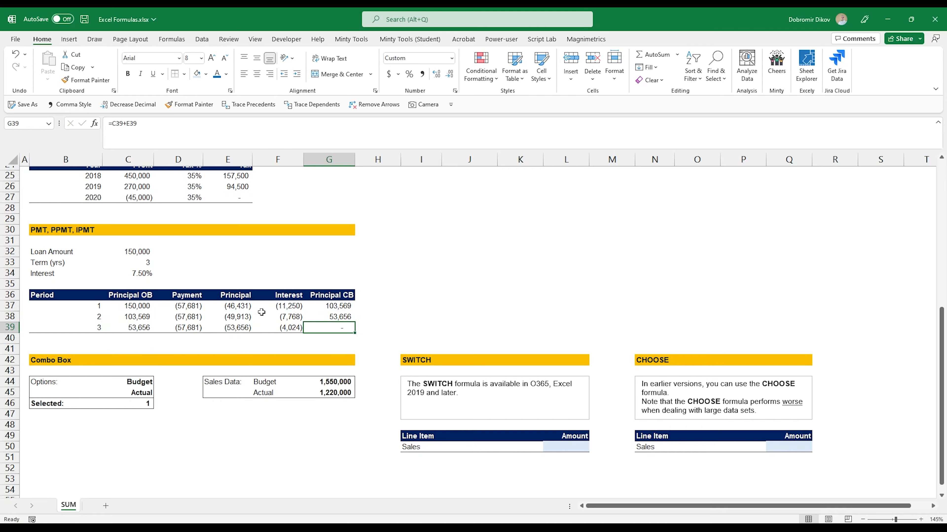
key(Left)
key(Right)
Add a list data validation to cell E47 using the Sales Data labels in =$F$44:$F$45 as its source.
scroll(338, 420, down, 2)
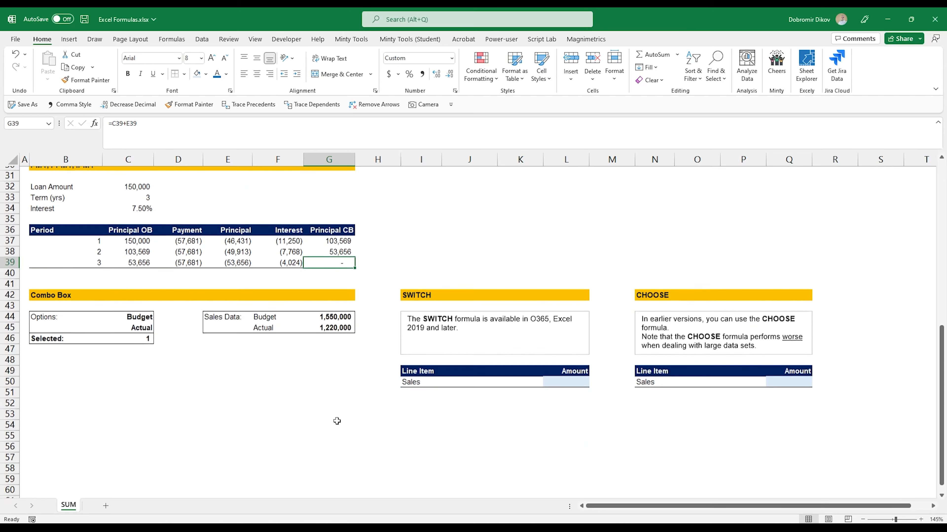
scroll(336, 420, down, 1)
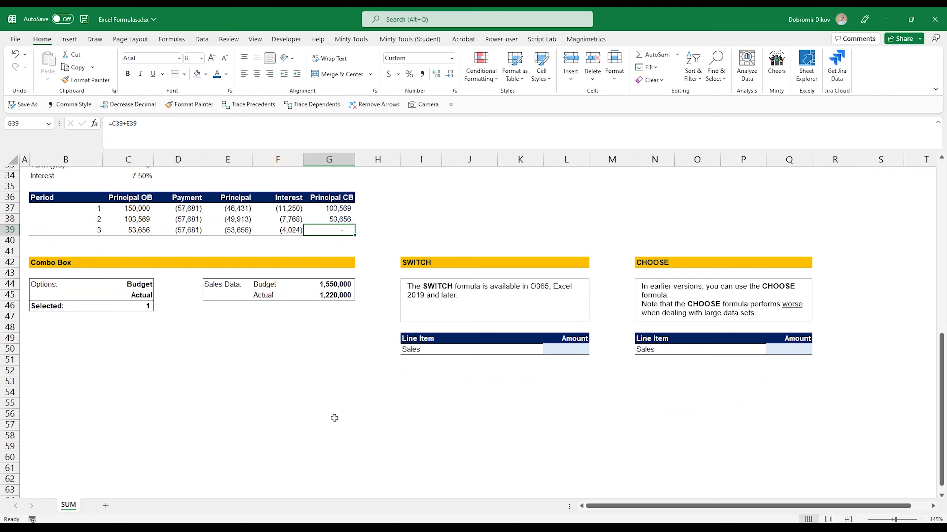
click(221, 318)
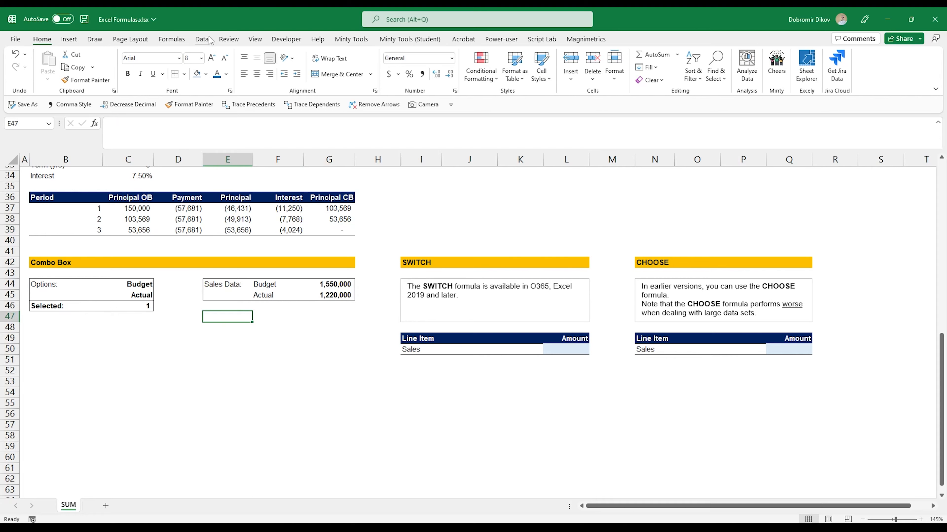
click(201, 39)
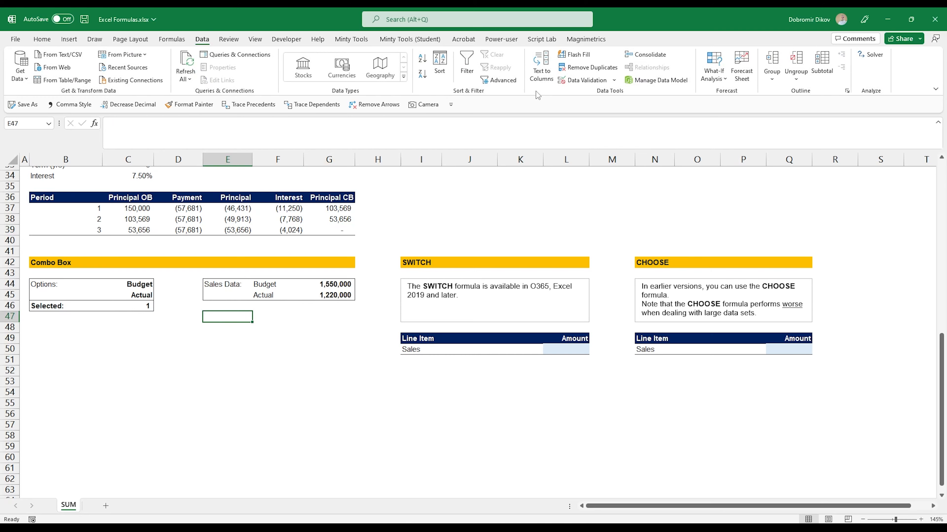
click(575, 81)
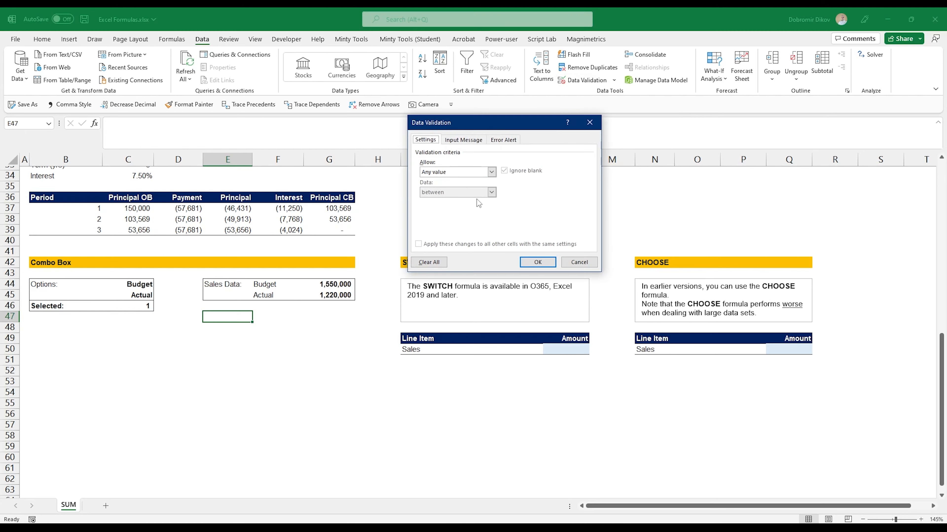
click(451, 172)
click(443, 200)
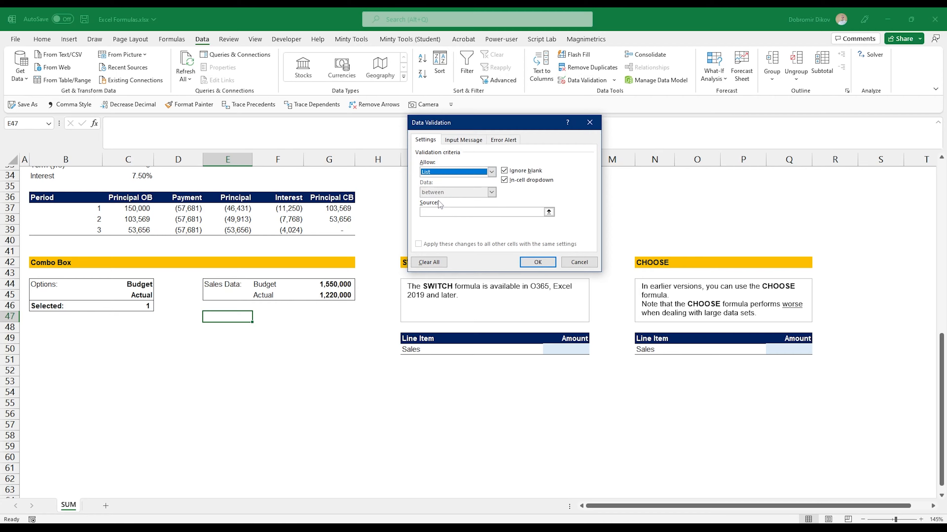
click(444, 213)
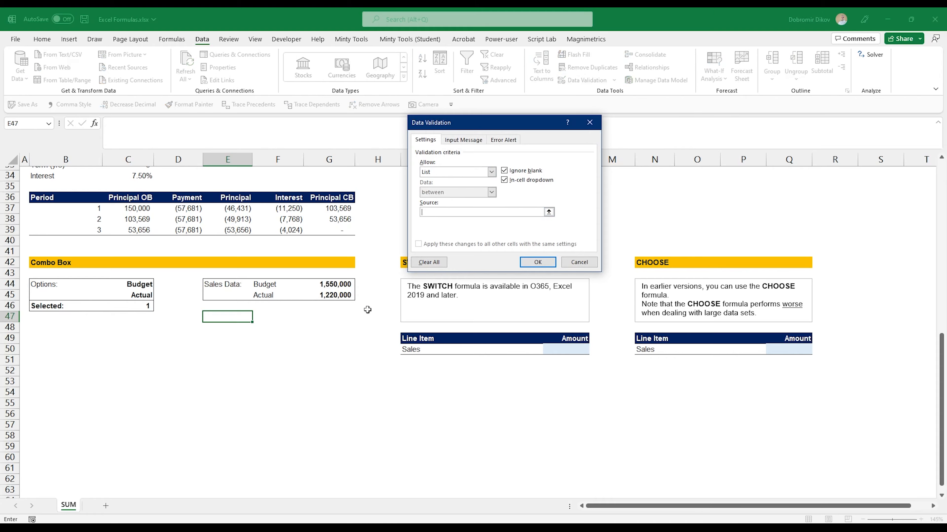
drag(261, 284, 261, 295)
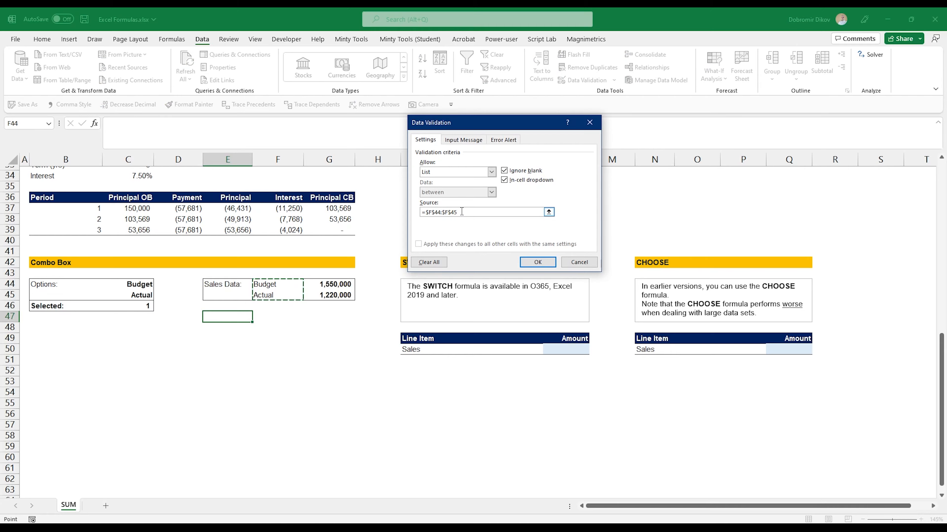
key(ctrl+a)
key(BackSpace)
key(Return)
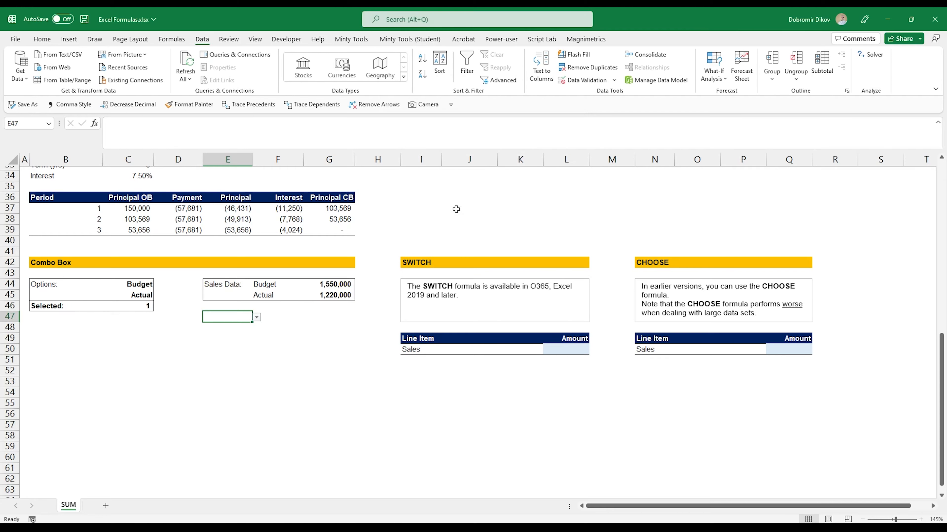
Try the E47 drop-down list by choosing Actual, and clear the cell.
click(257, 318)
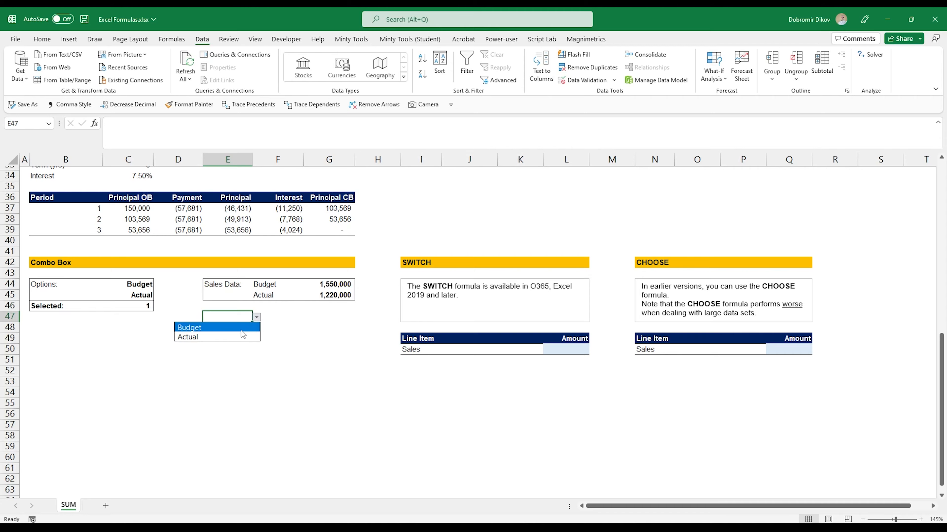
click(243, 336)
key(Delete)
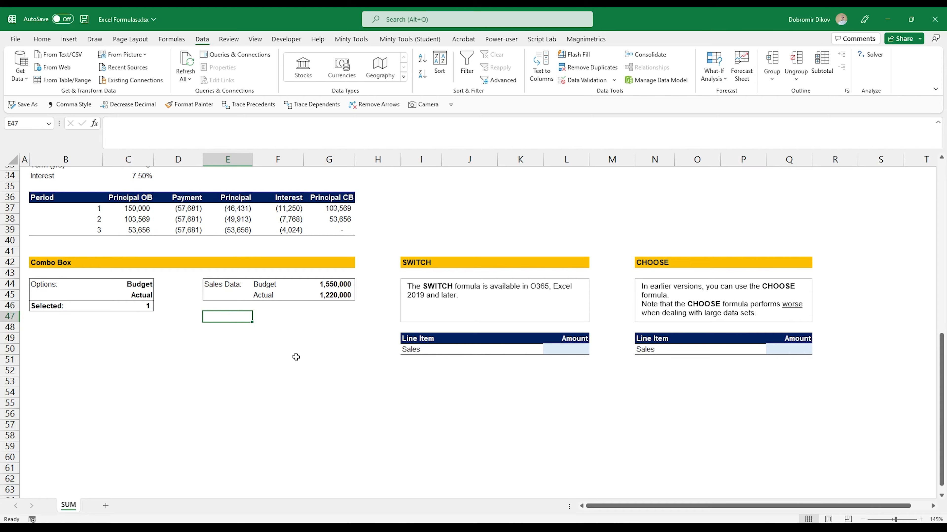
Insert a combo box form control across columns E and F just below the Sales Data block.
click(285, 39)
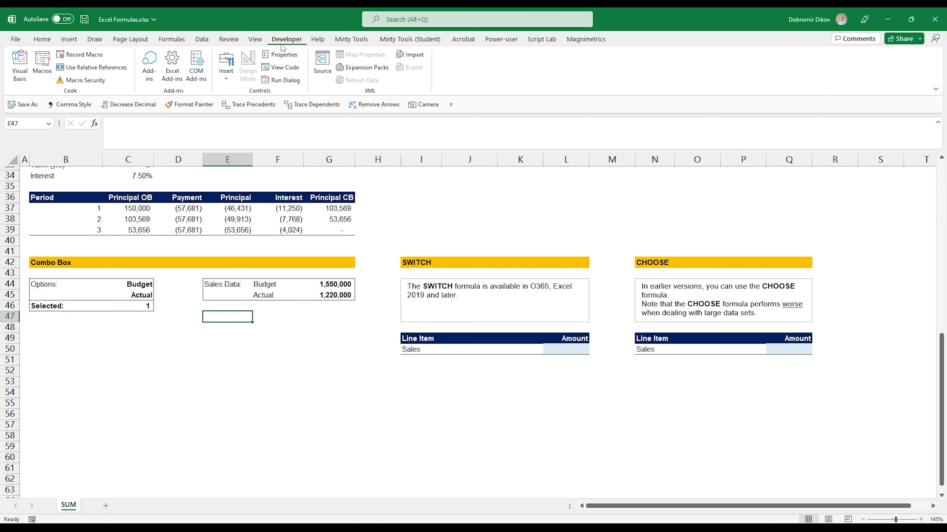
click(223, 80)
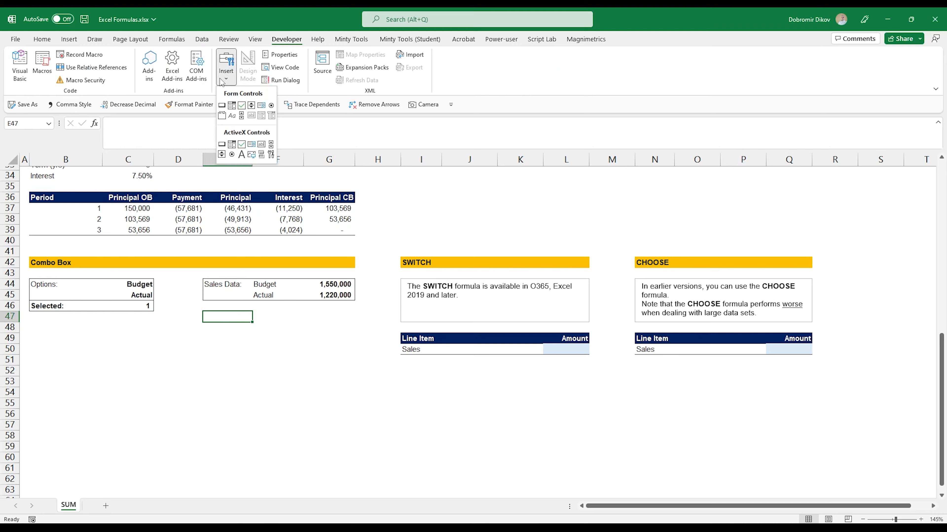
click(231, 106)
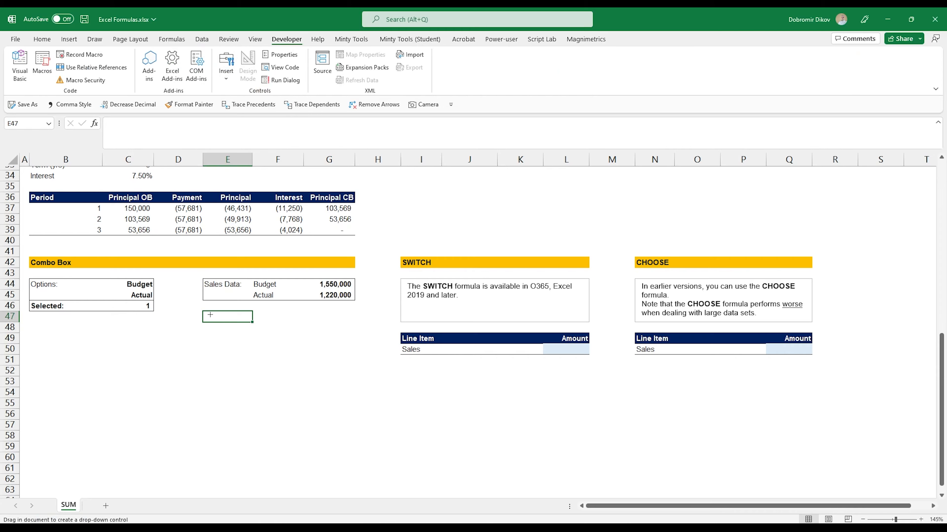
drag(204, 315, 288, 331)
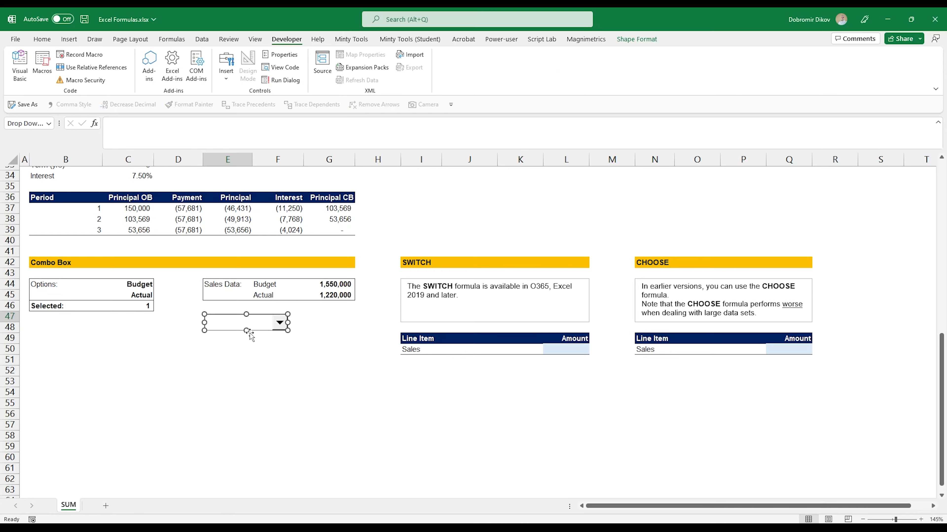
Format the combo box with input range $C$44:$C$45, cell link $C$46 and 2 drop-down lines.
right_click(259, 323)
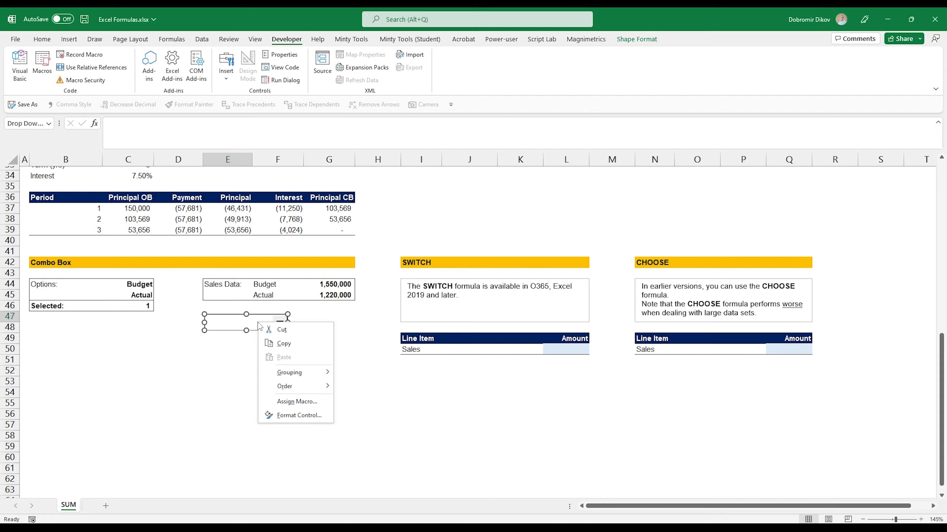
click(295, 416)
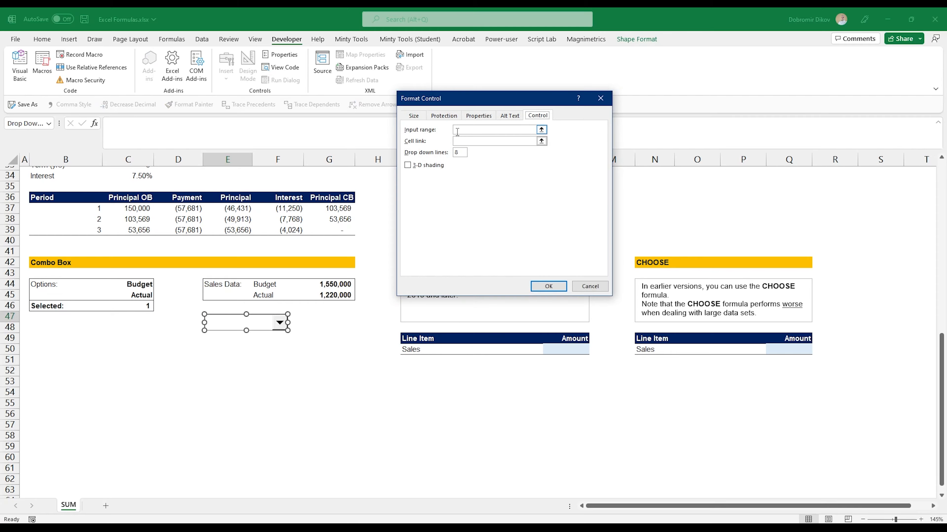
click(473, 130)
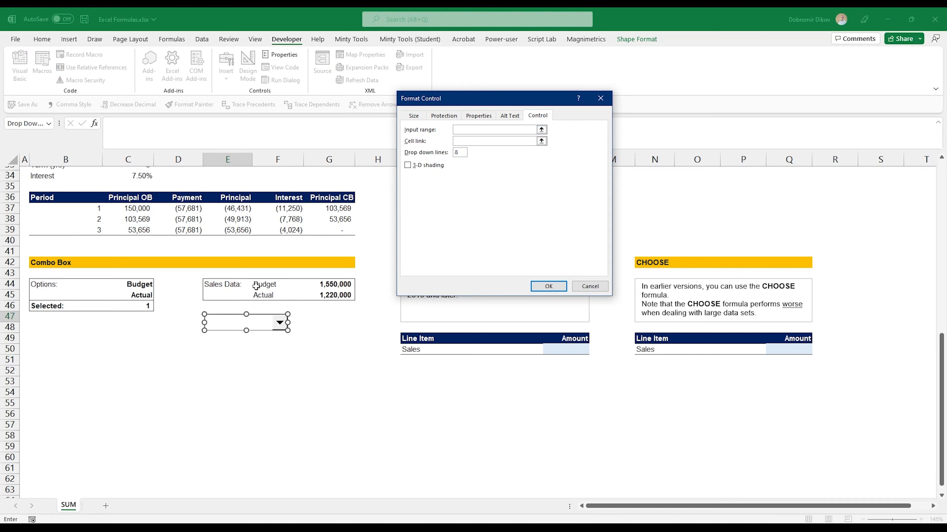
drag(147, 284, 147, 298)
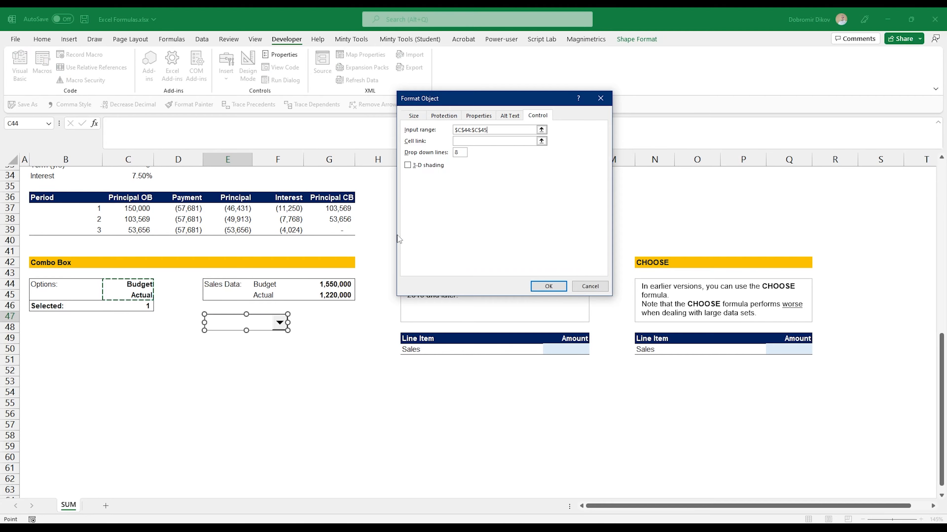
click(469, 142)
click(144, 309)
click(463, 153)
key(BackSpace)
text(2)
click(541, 288)
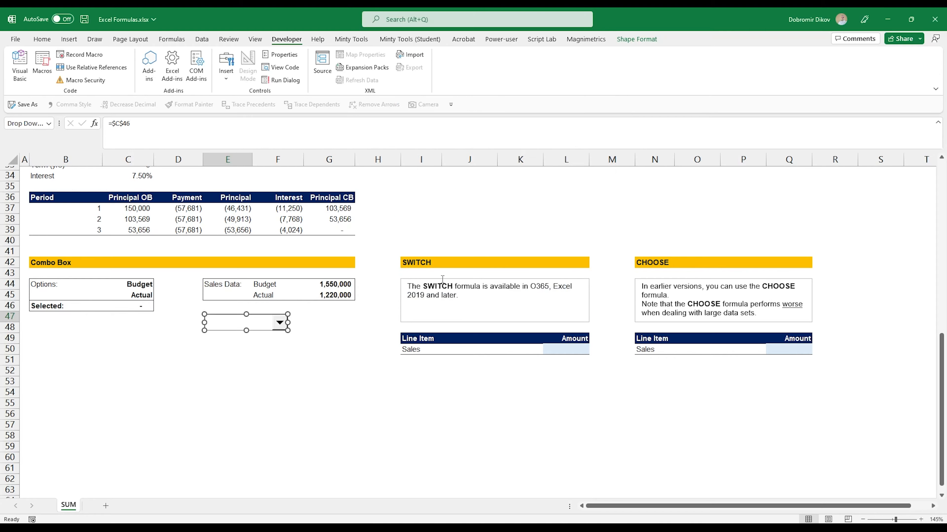
click(209, 348)
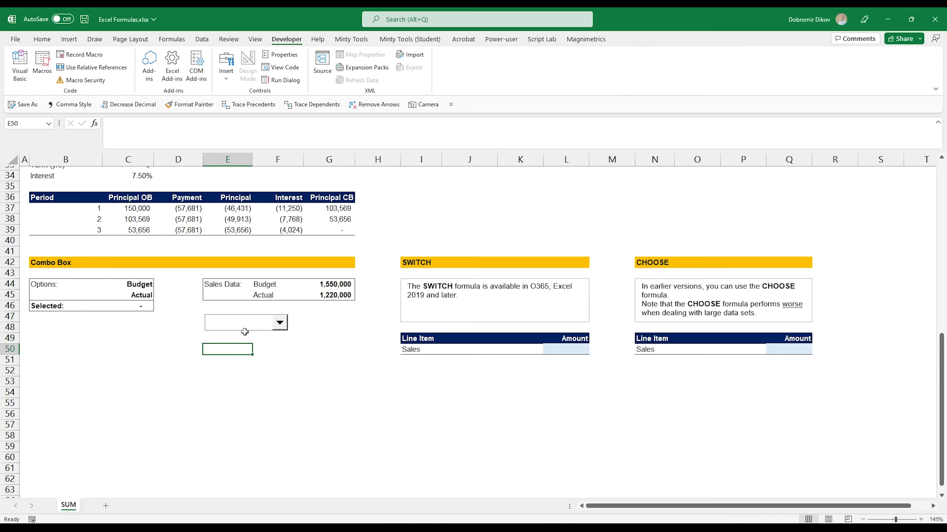
Test the combo box's link to C46 by alternating between Budget and Actual, ending on Budget.
click(142, 306)
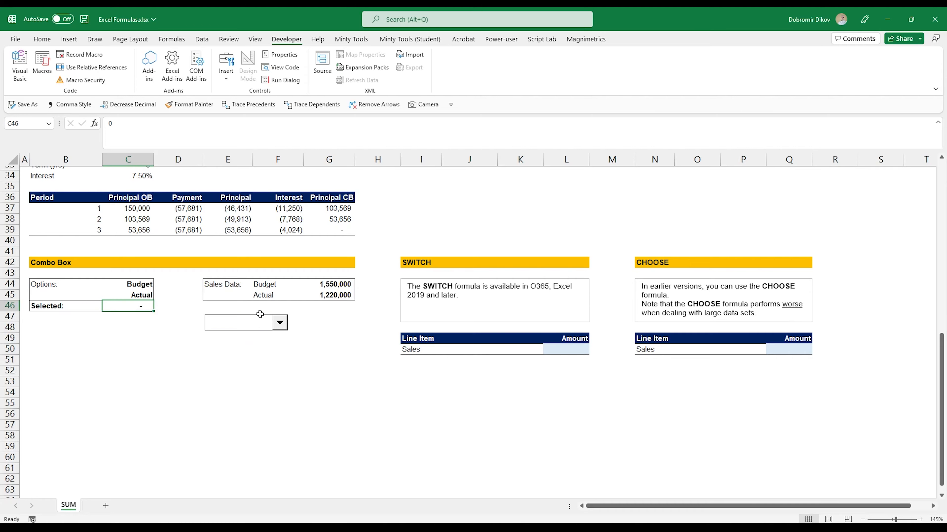
click(278, 328)
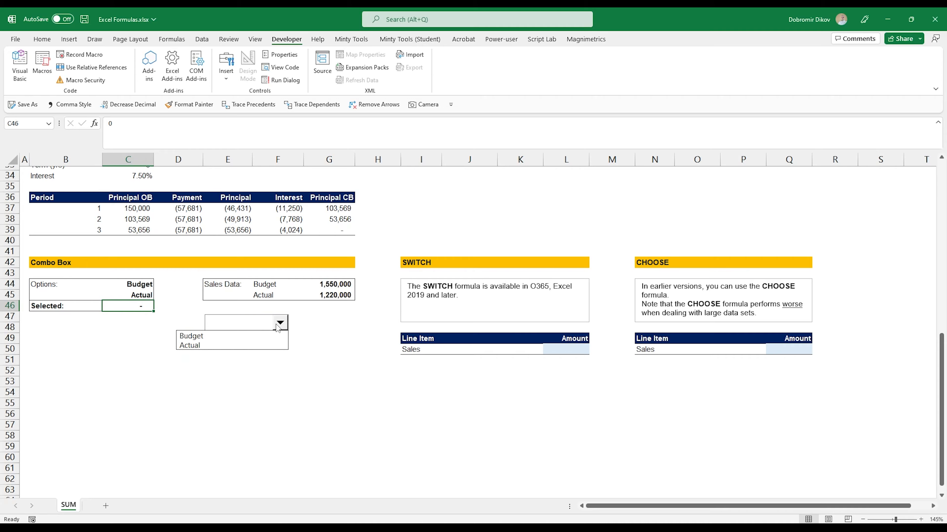
click(239, 337)
click(263, 328)
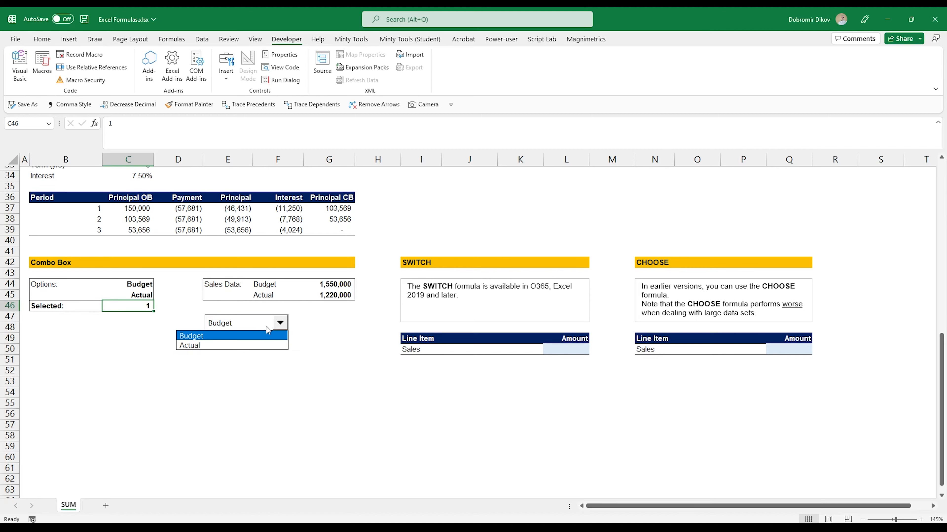
click(244, 344)
click(245, 326)
click(239, 337)
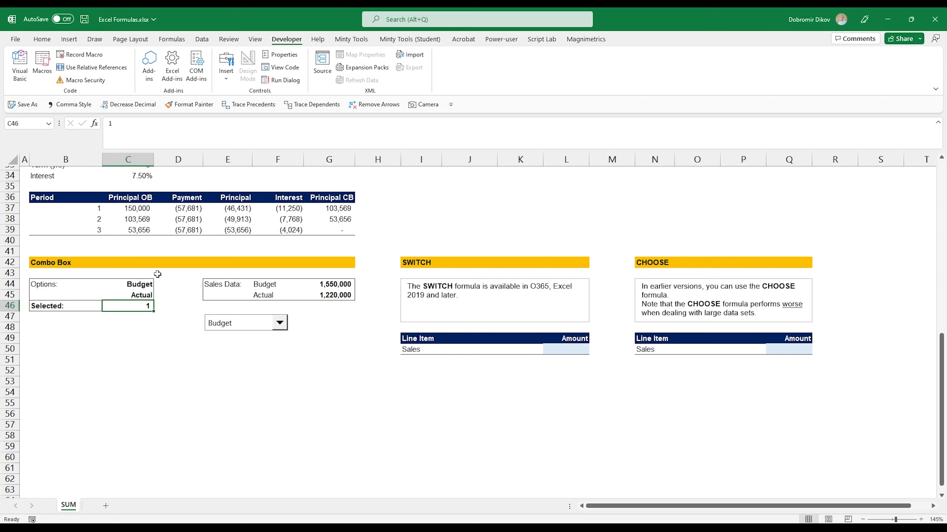
click(240, 323)
click(220, 344)
click(225, 325)
click(218, 335)
Enter =SWITCH(C46,1,G44,2,G45) in L50 as the Sales amount of the SWITCH table.
click(560, 351)
text(=sw)
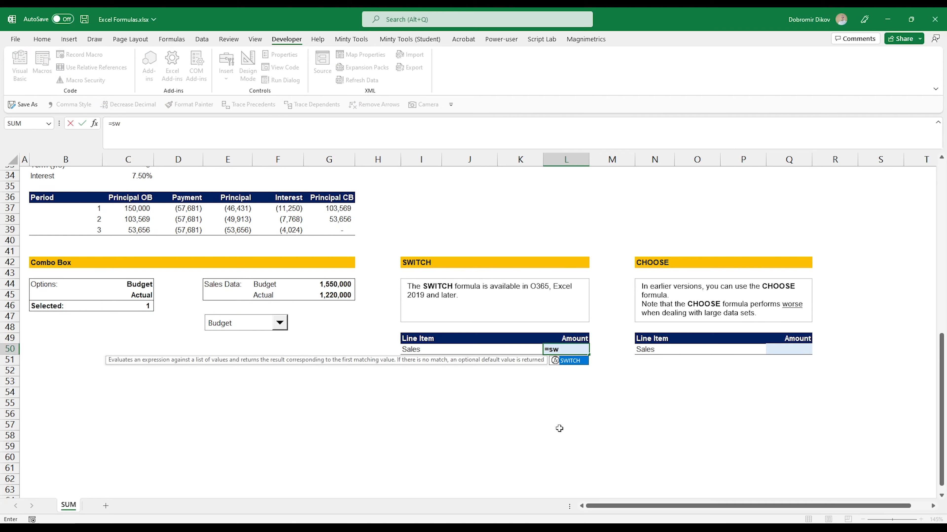
key(Tab)
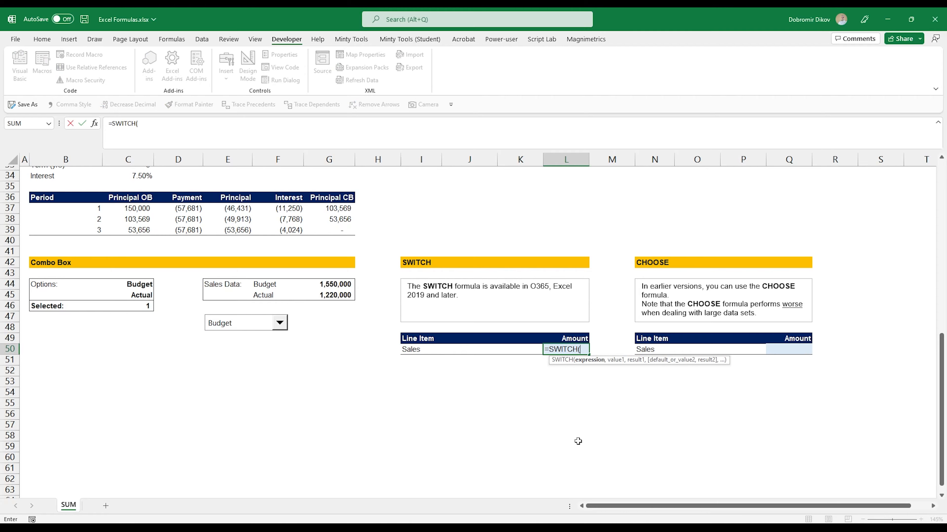
click(133, 305)
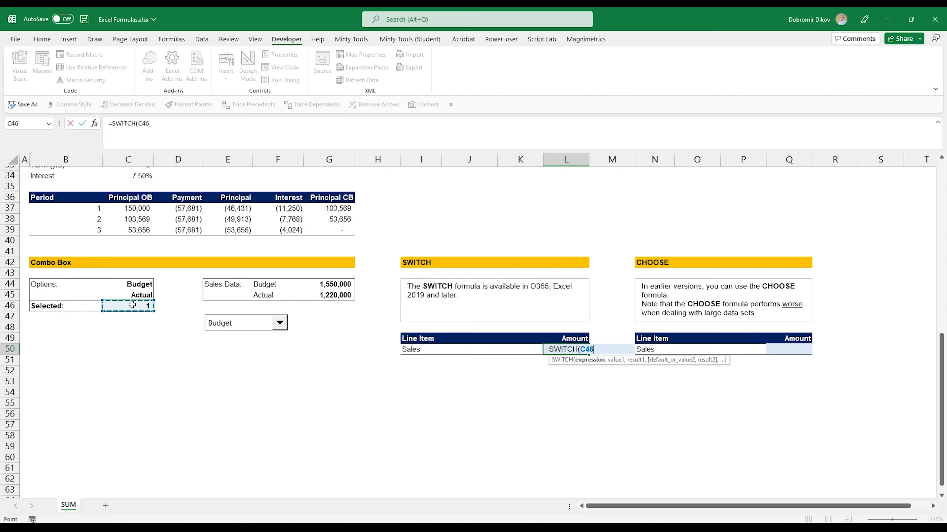
text(,)
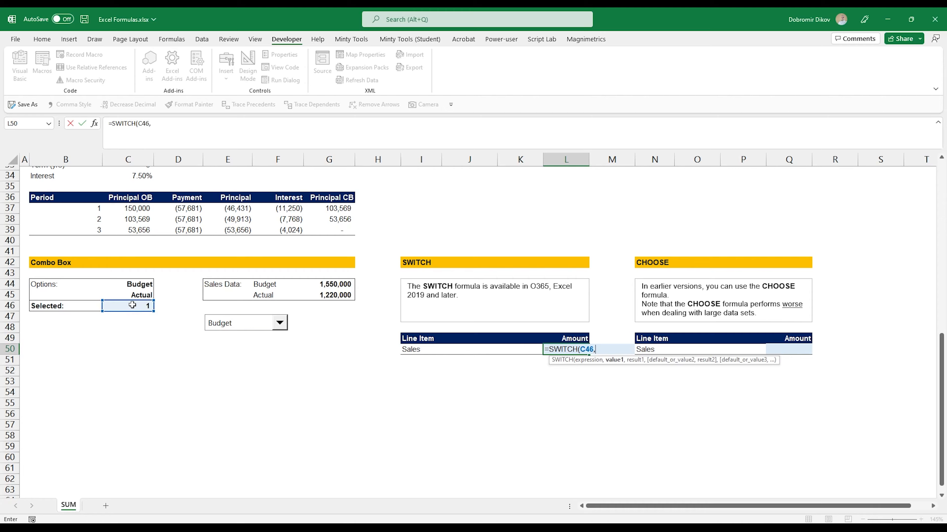
text(1,)
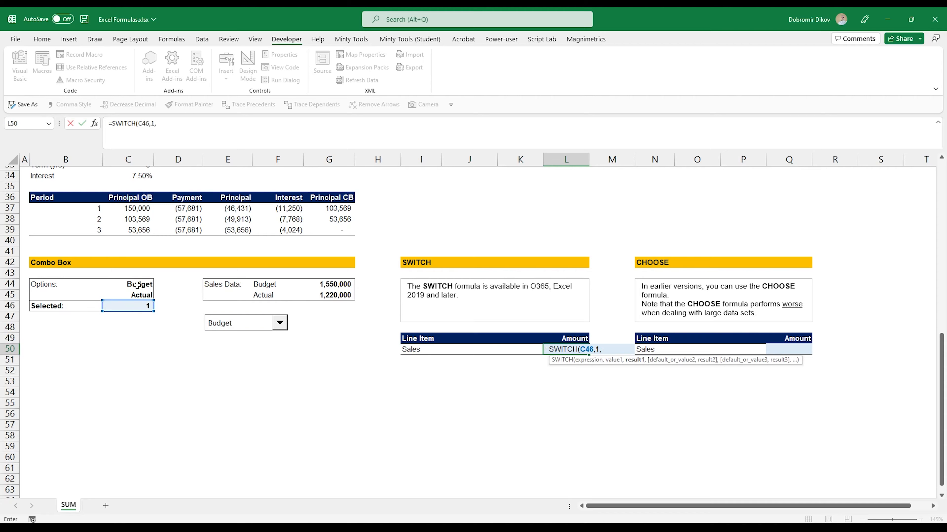
click(343, 285)
text(,2,)
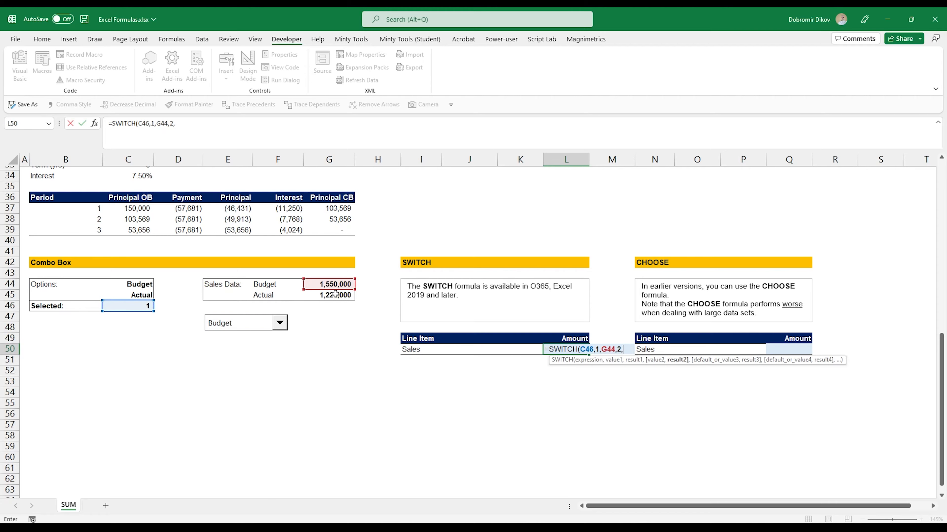
click(338, 295)
text())
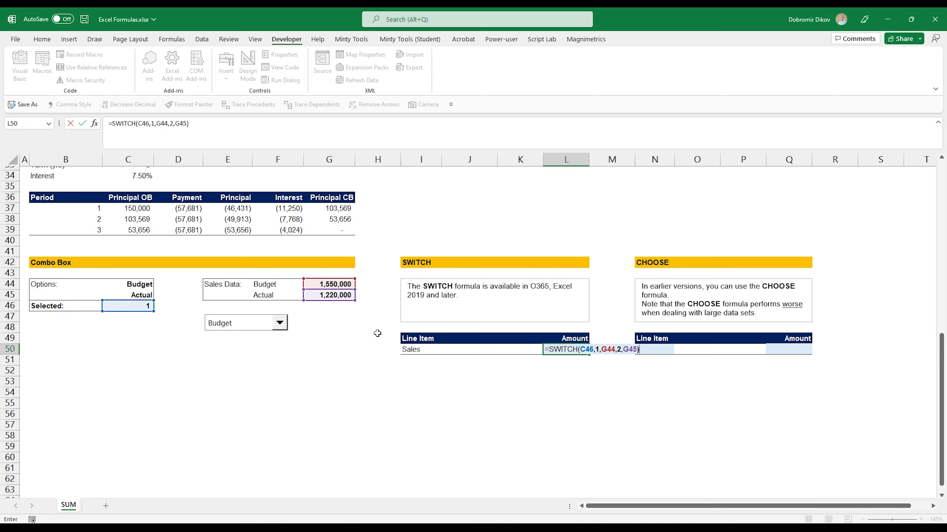
key(Return)
Choose Actual in the combo box to test the SWITCH formula in L50.
key(Up)
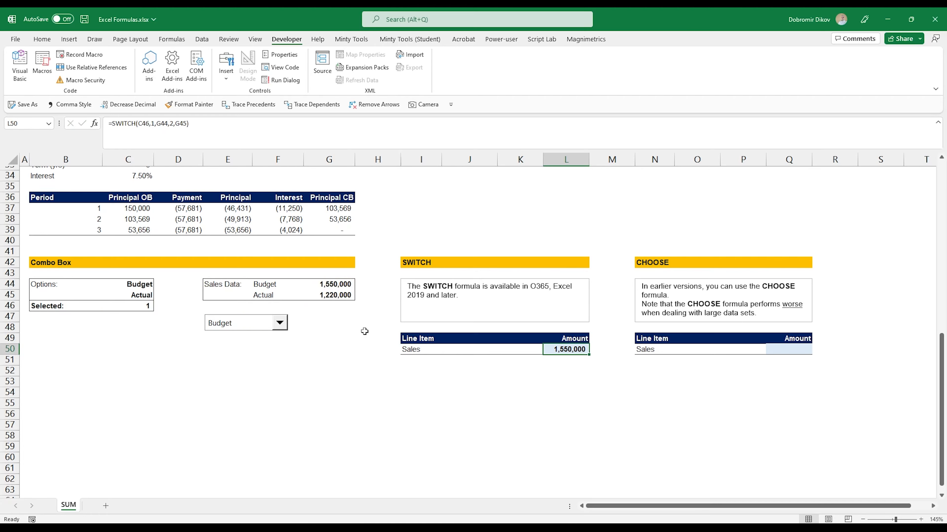
click(279, 323)
click(262, 348)
Enter =CHOOSE(C46,G44,G45) in Q50 as the Sales amount of the CHOOSE table.
click(805, 349)
text(=choo)
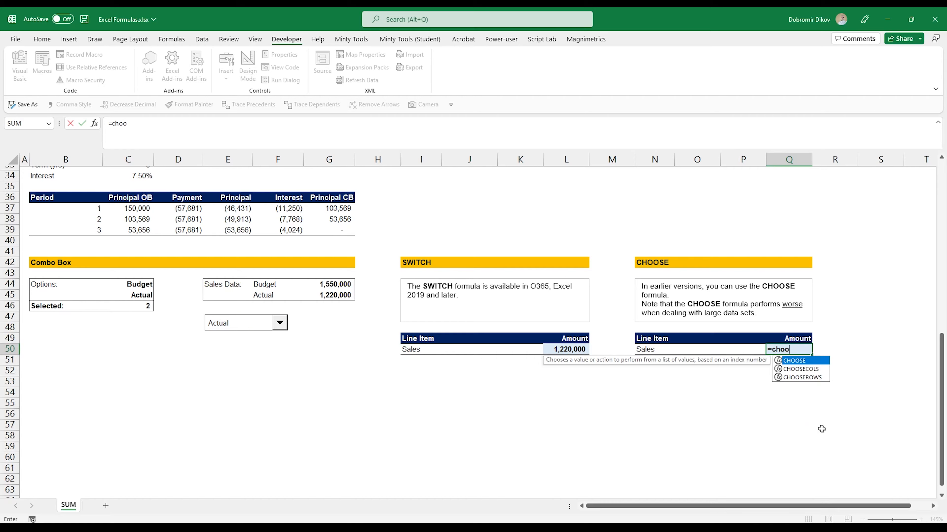
key(Tab)
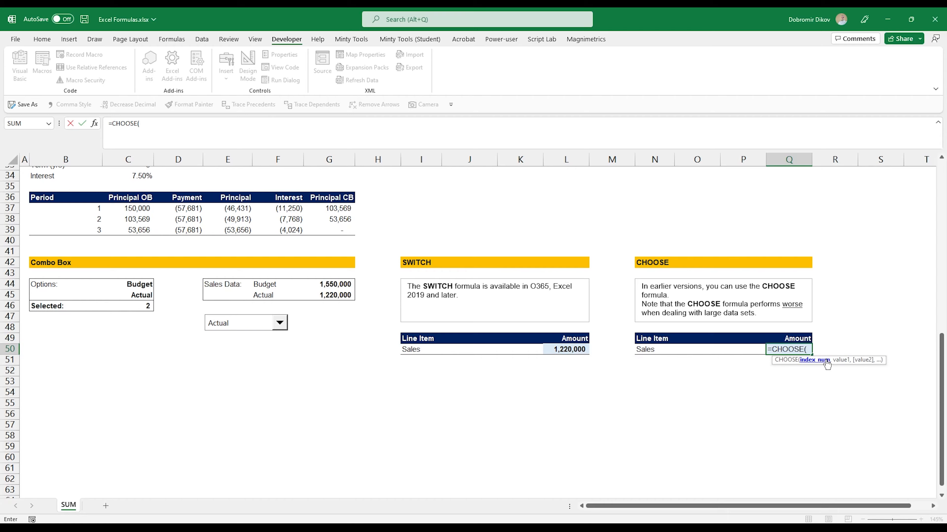
click(130, 309)
text(,)
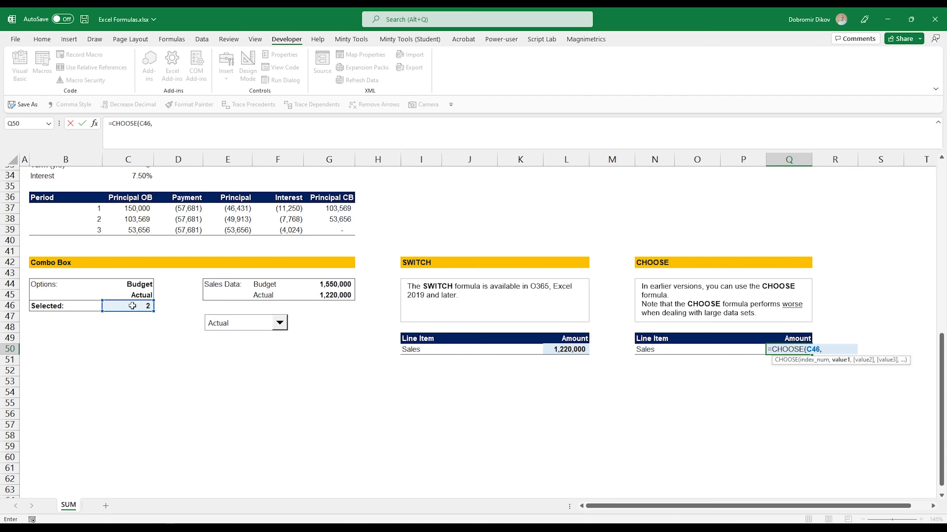
click(317, 284)
text(,)
click(320, 295)
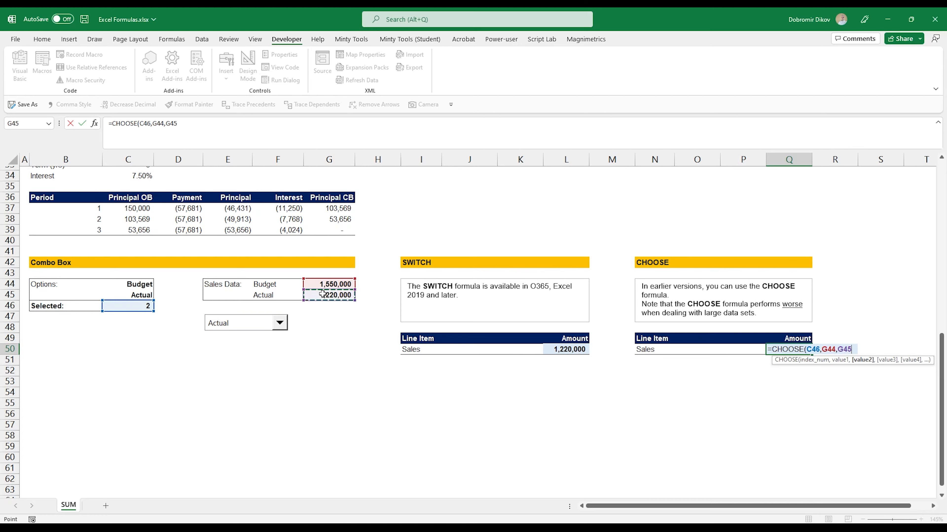
key(Return)
key(Up)
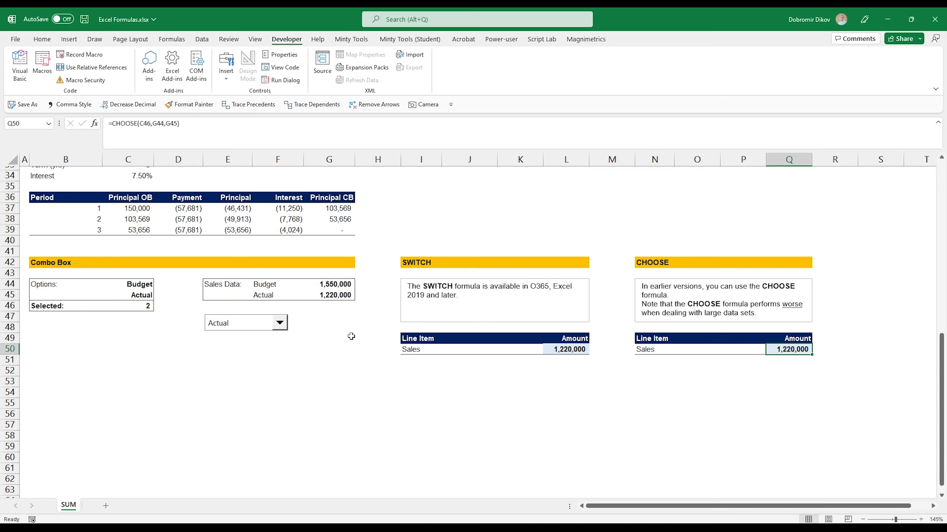
Add a List data validation to E50 with the options in C44:C45 as its source.
key(Left)
key(Left)
key(Left)
key(Left)
key(Left)
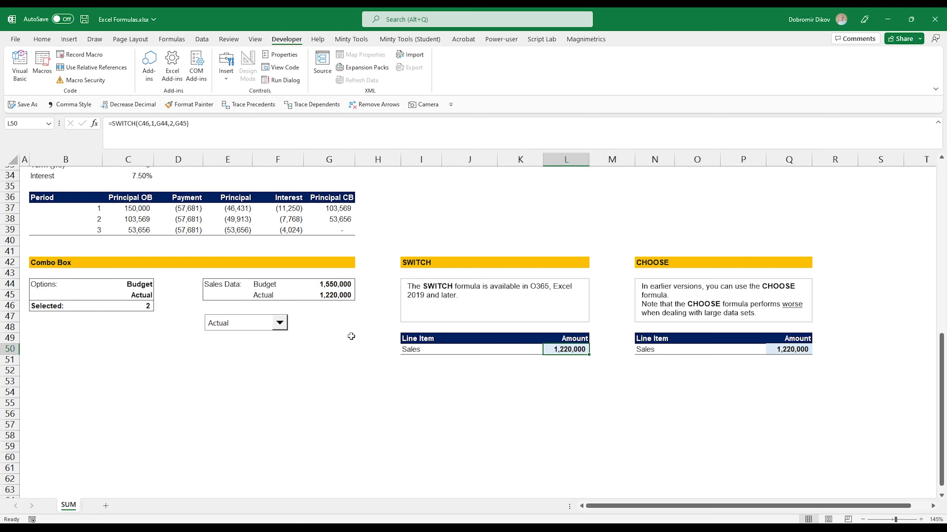
key(Left)
key(Left)
key(Left)
key(Left)
key(Left)
key(Left)
key(Left)
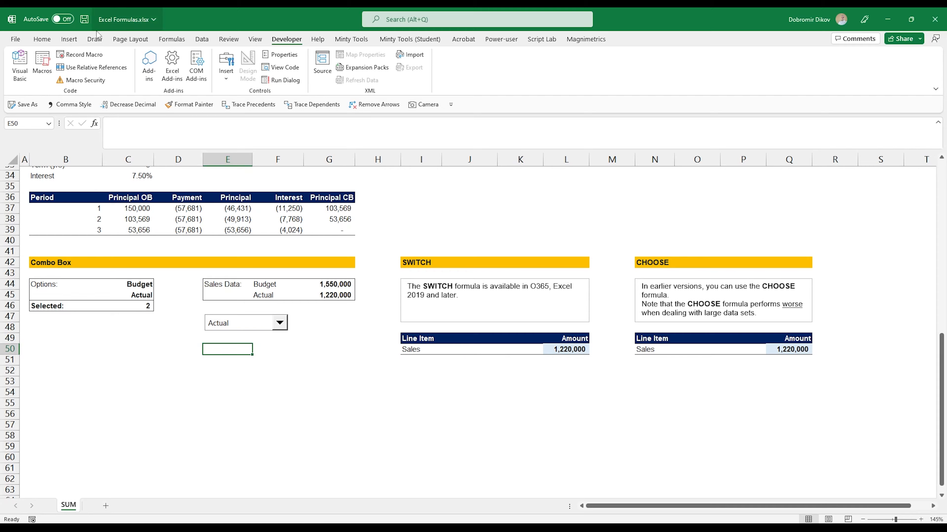
click(198, 39)
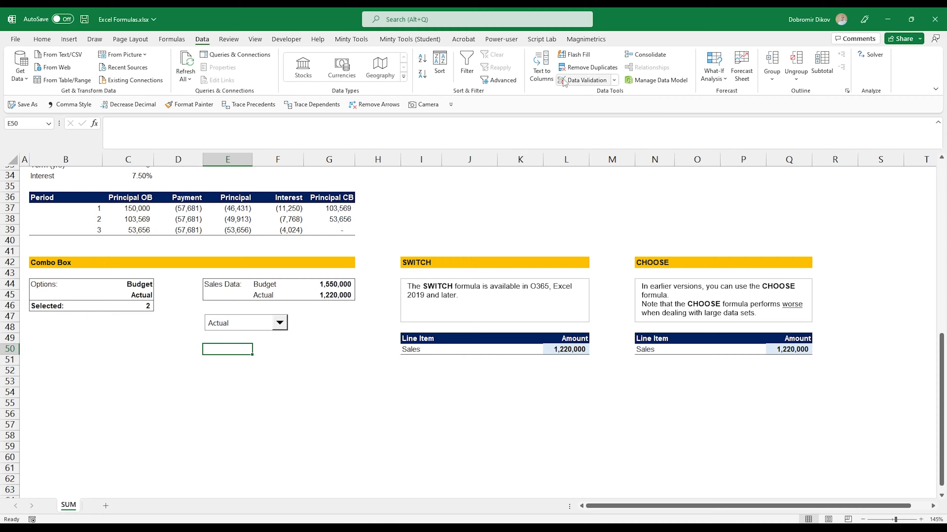
click(580, 80)
click(492, 171)
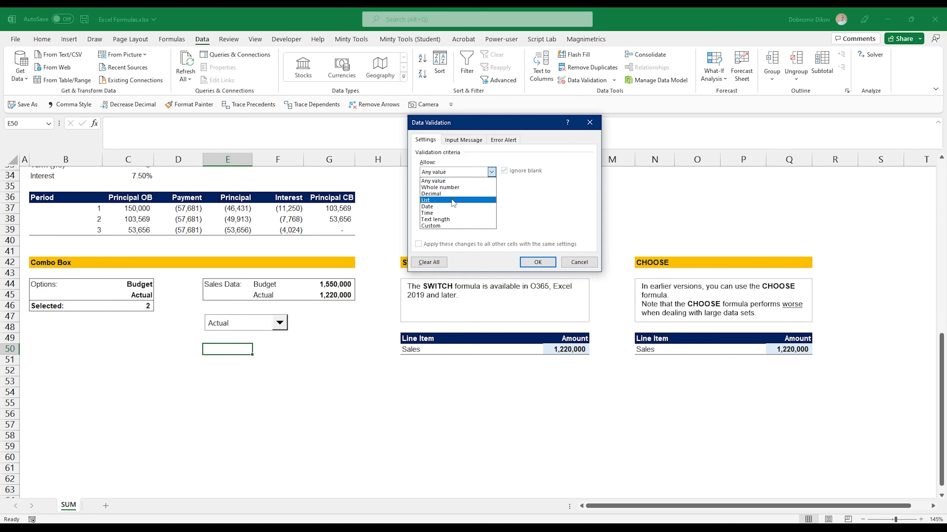
click(473, 207)
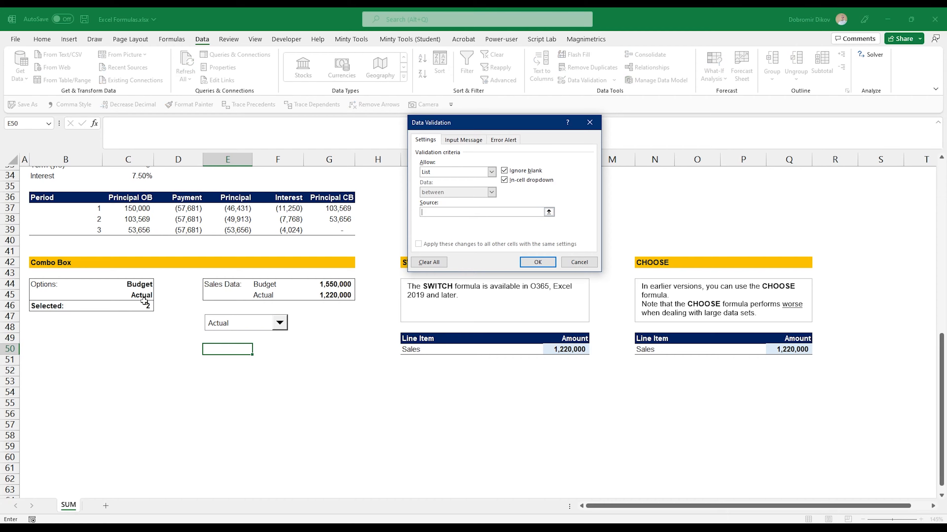
drag(143, 285, 145, 296)
click(537, 262)
Choose Budget from the validation list in E50.
click(257, 353)
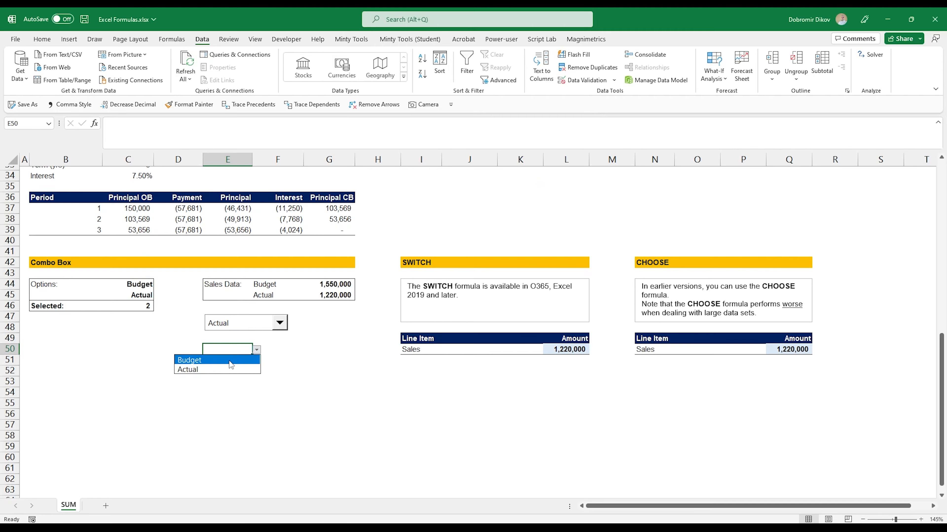
click(231, 362)
click(264, 365)
click(231, 350)
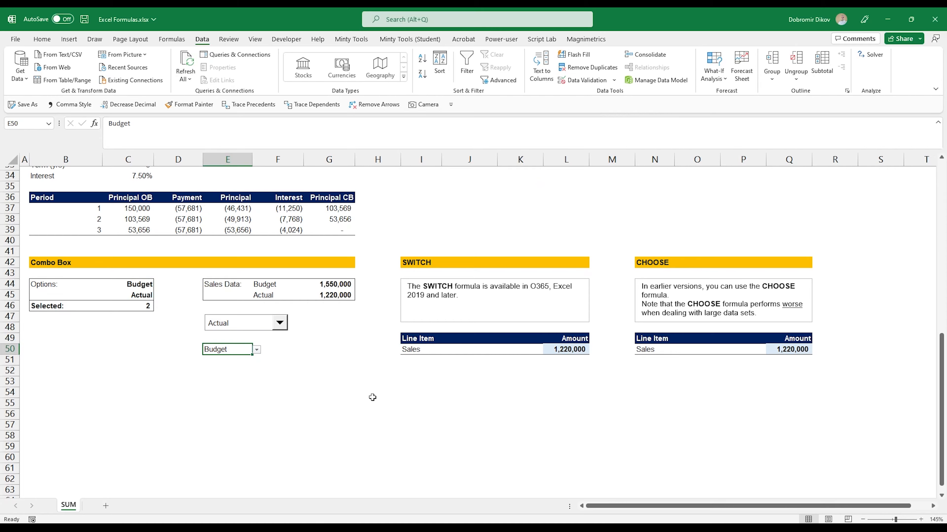
Enter the label Sales in I52 below the SWITCH table.
click(418, 370)
text(Sales)
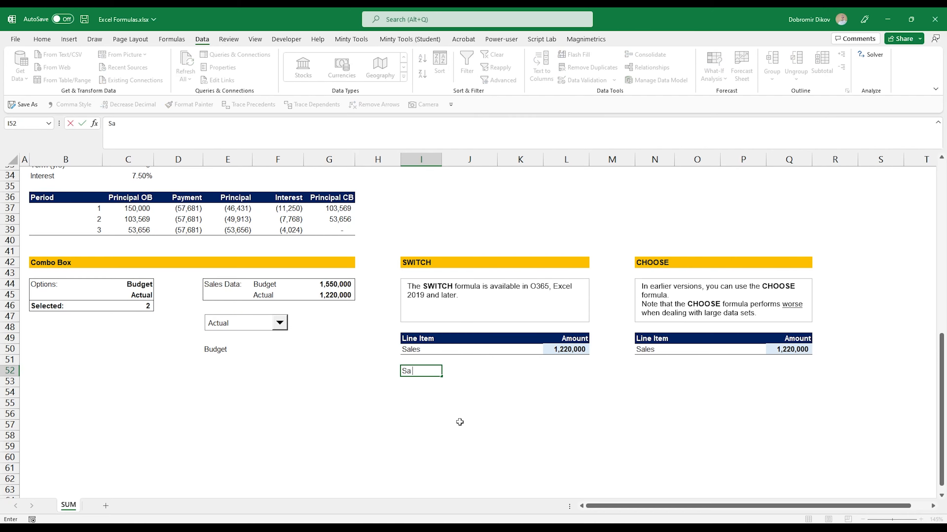
key(Tab)
Enter =SWITCH(E50,F44,G44,F45,G45) in L52 to return the sales amount matching the validation list's choice.
key(Tab)
key(Tab)
text(=switch)
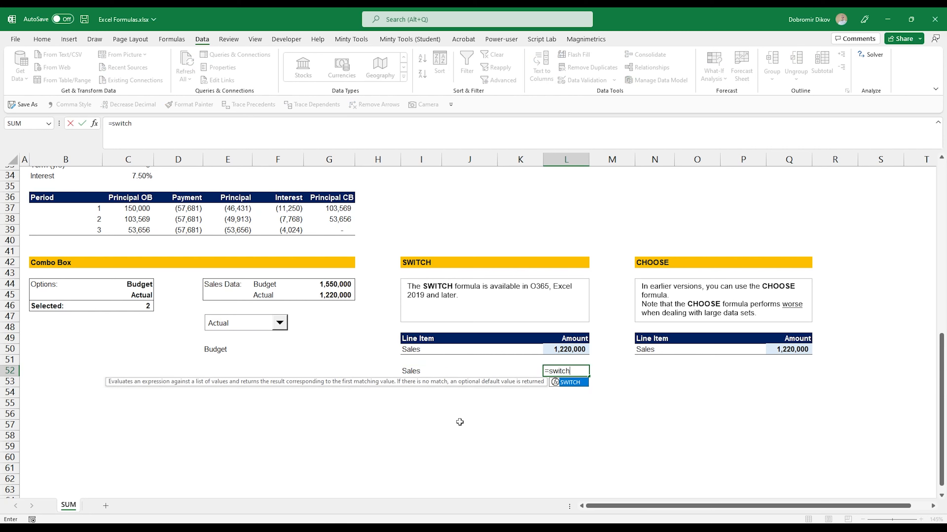
key(Tab)
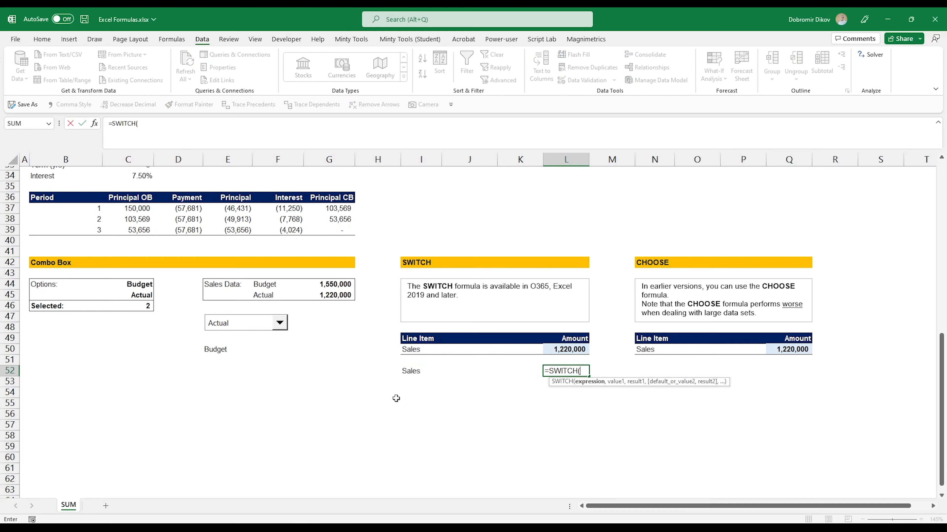
click(231, 350)
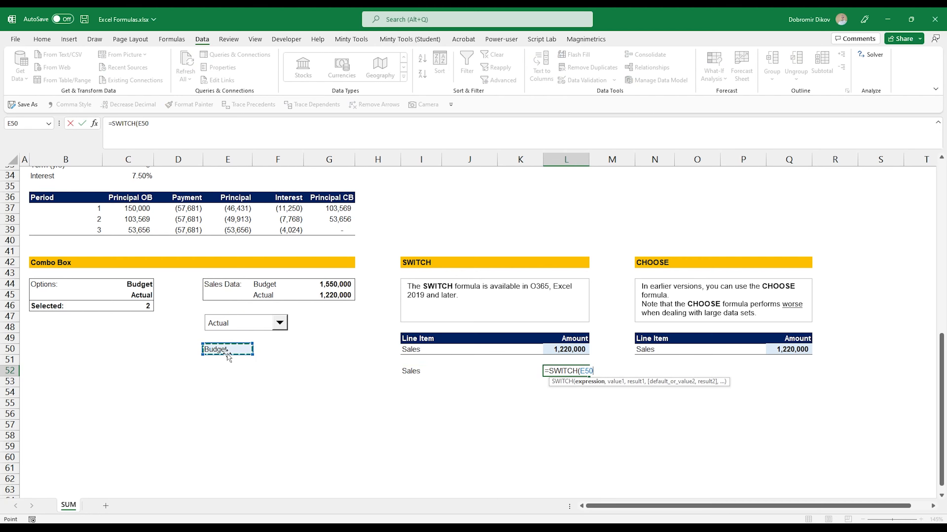
text(,)
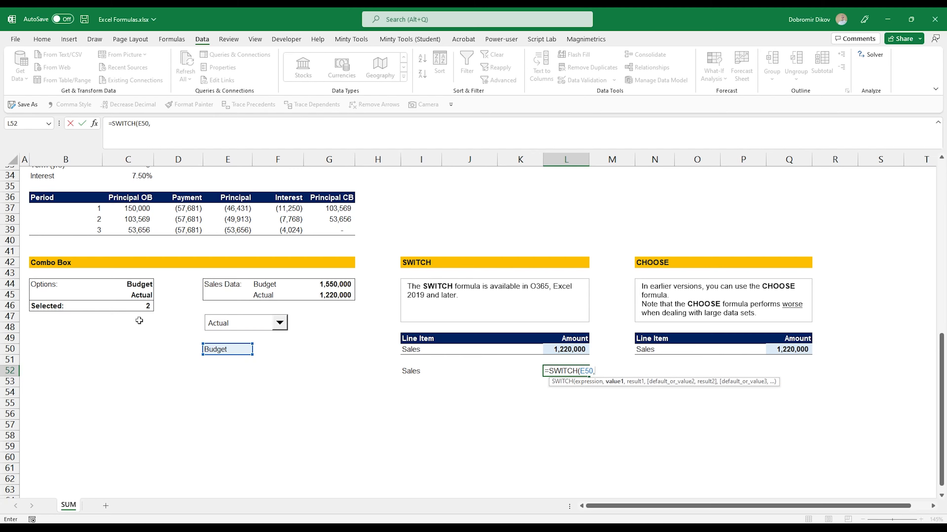
click(263, 284)
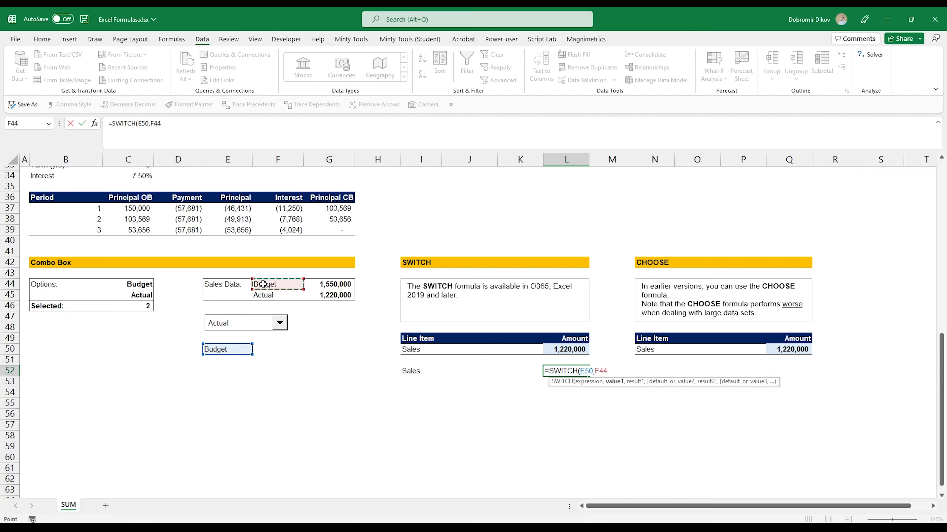
text(,)
click(320, 284)
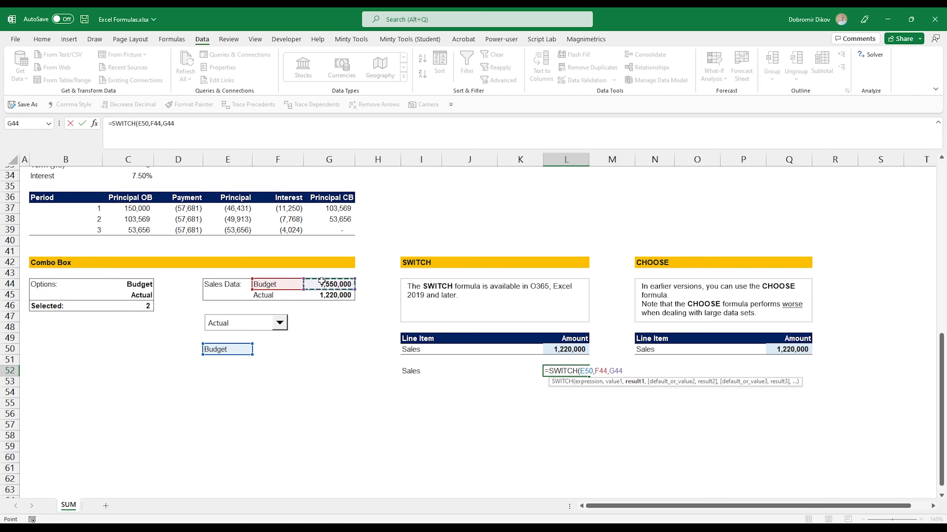
text(,)
click(278, 295)
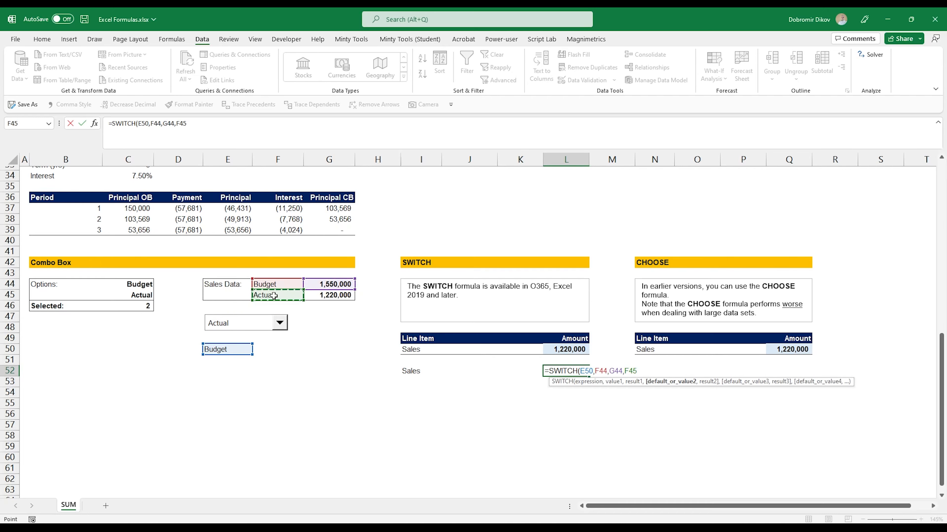
text(,)
click(331, 297)
key(Return)
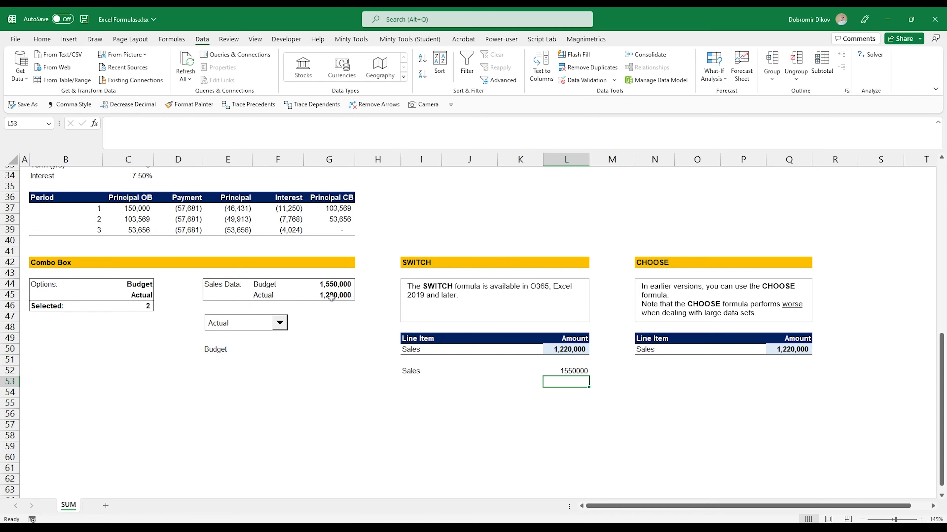
Format L52 with Comma Style and no decimal places.
click(568, 374)
key(alt+2)
key(alt+3)
key(alt+3)
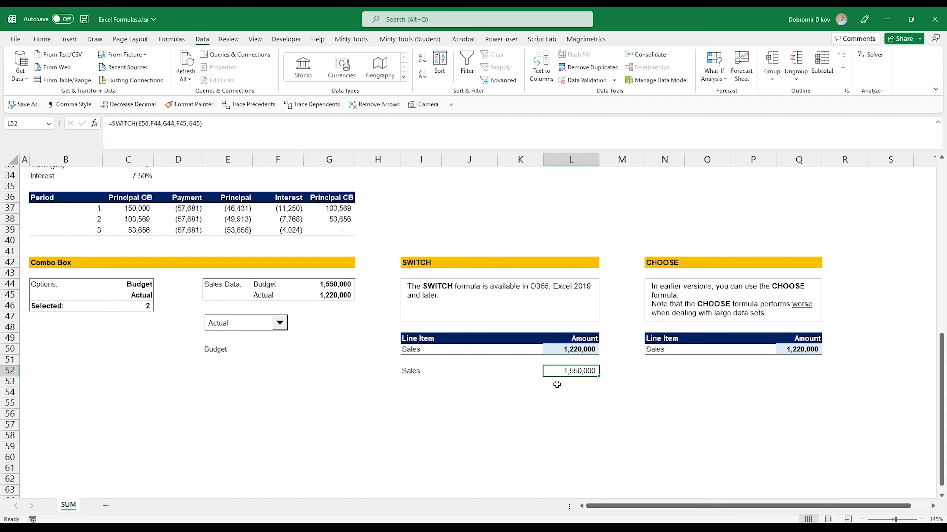
Compare the references in the SWITCH formulas in L52 and L50, and examine the CHOOSE formula in Q50.
key(F2)
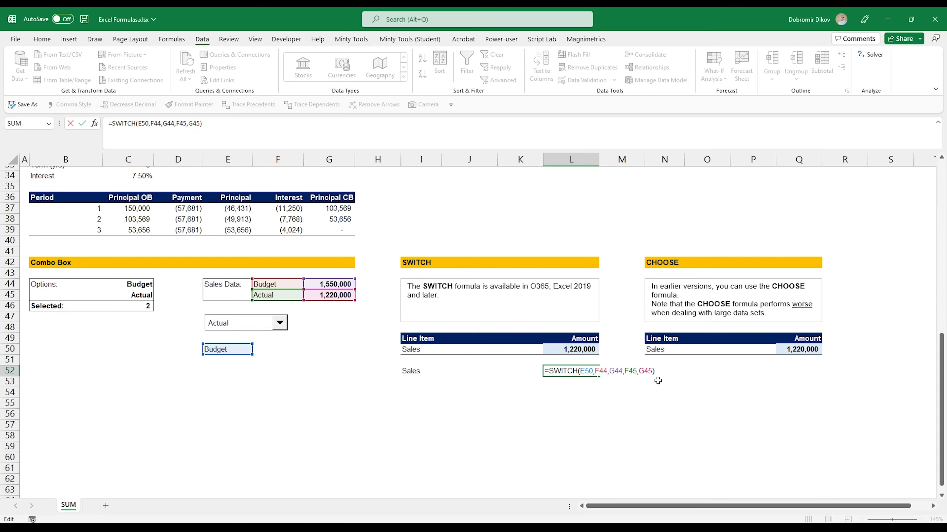
key(Escape)
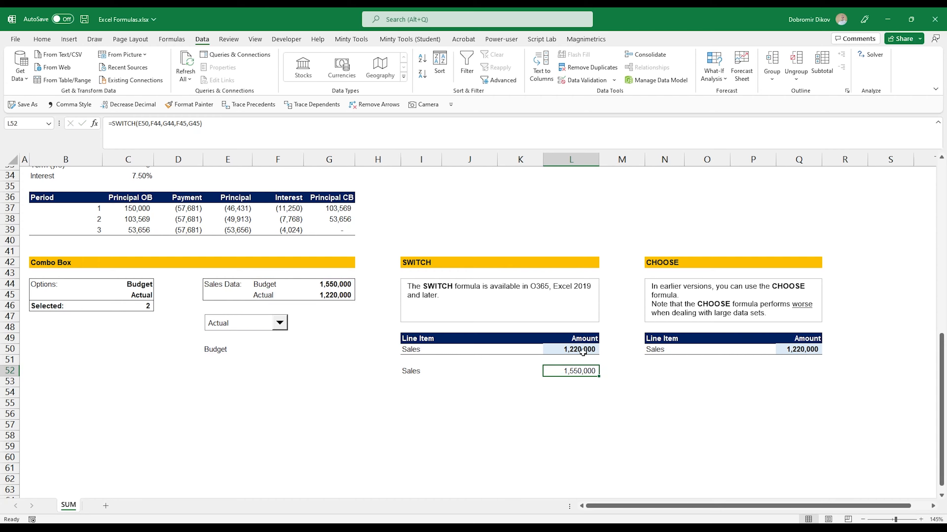
double_click(583, 349)
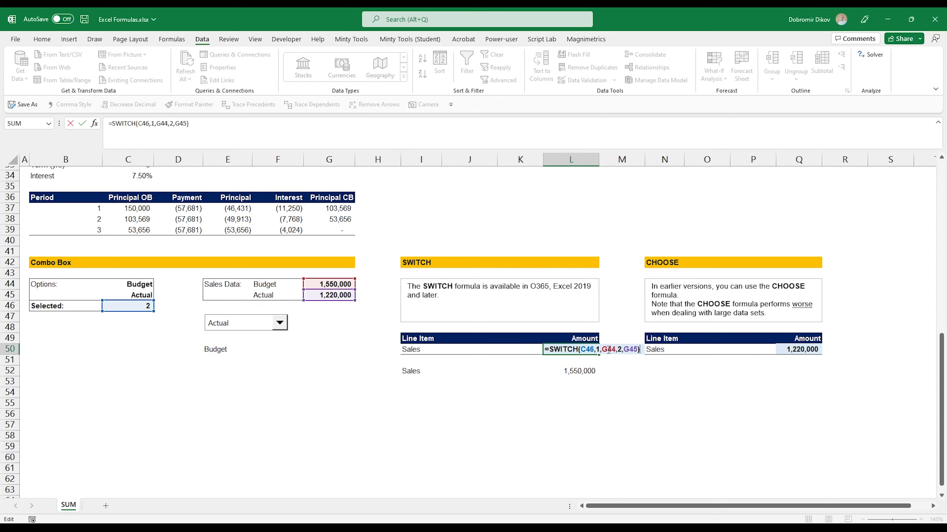
key(Escape)
click(596, 374)
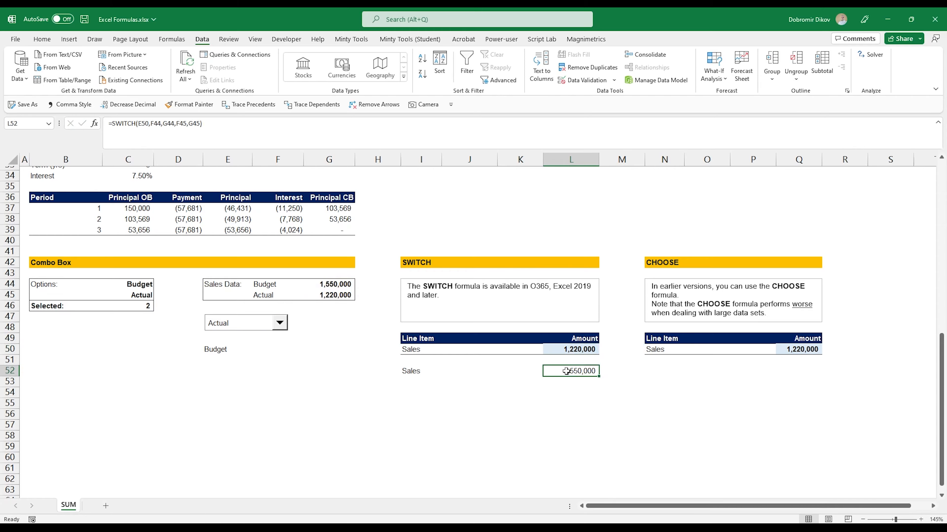
key(F2)
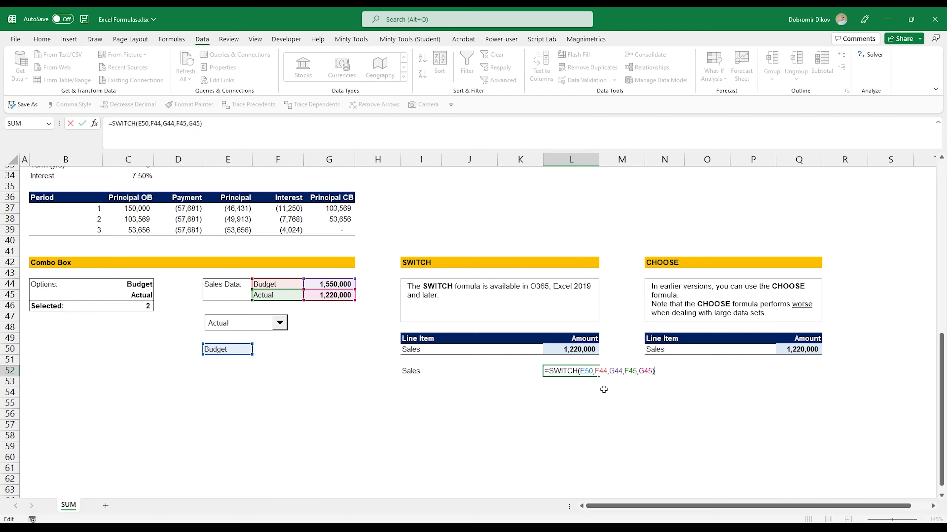
key(ctrl+Return)
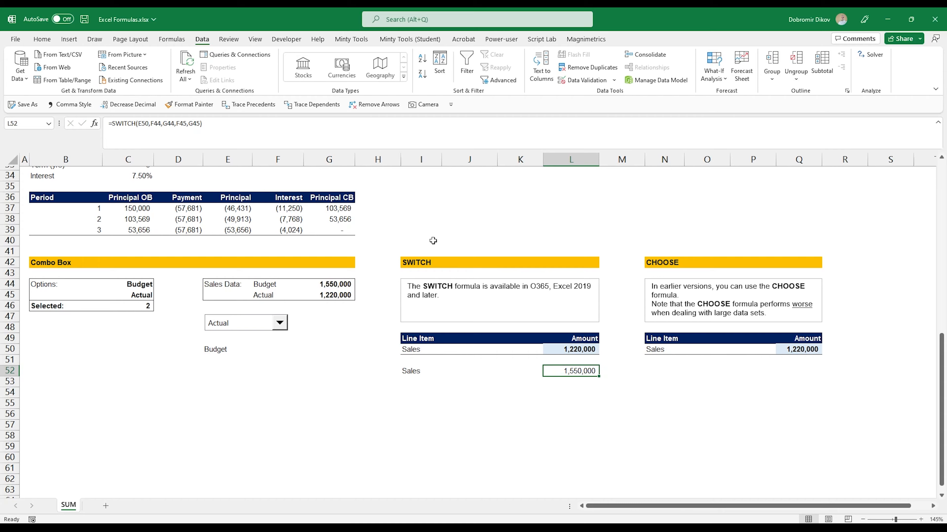
click(795, 371)
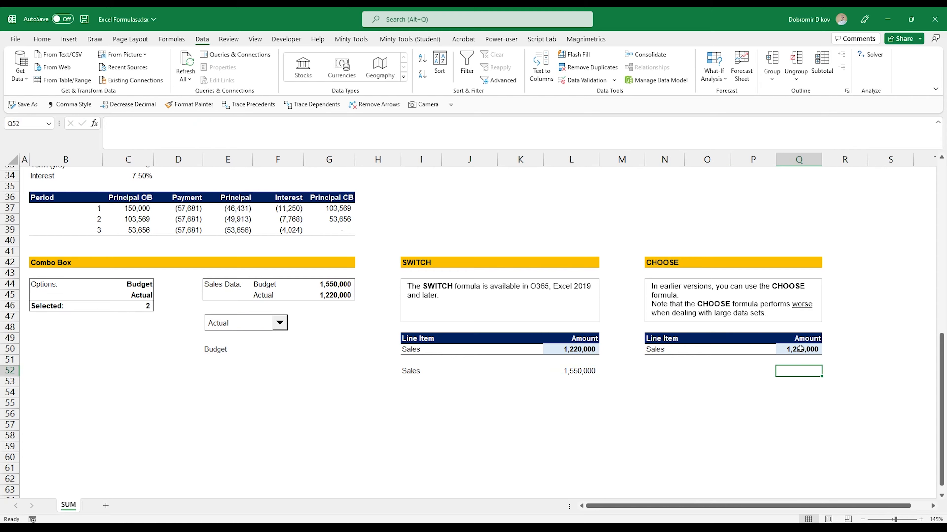
click(800, 349)
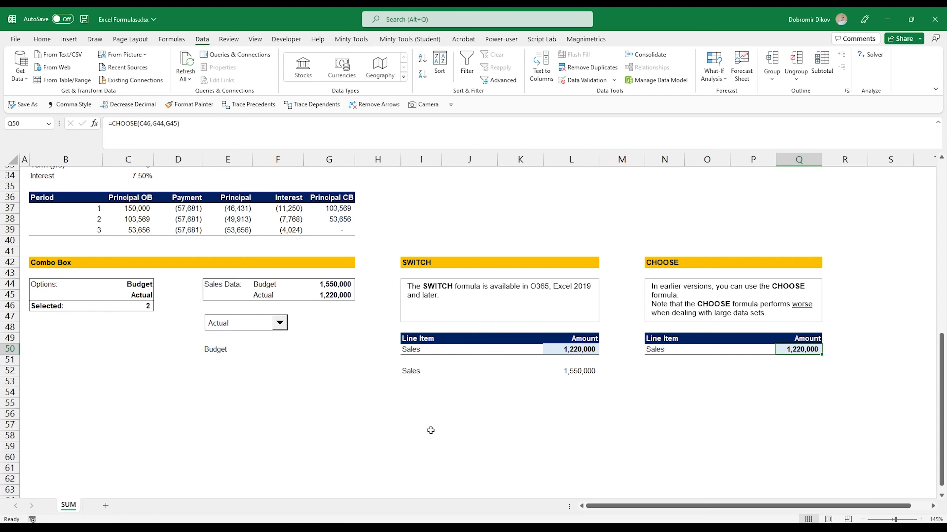
Review the completed formula sections on the sheet, from SUM and AVERAGE to the Combo Box, SWITCH and CHOOSE examples.
scroll(423, 413, up, 11)
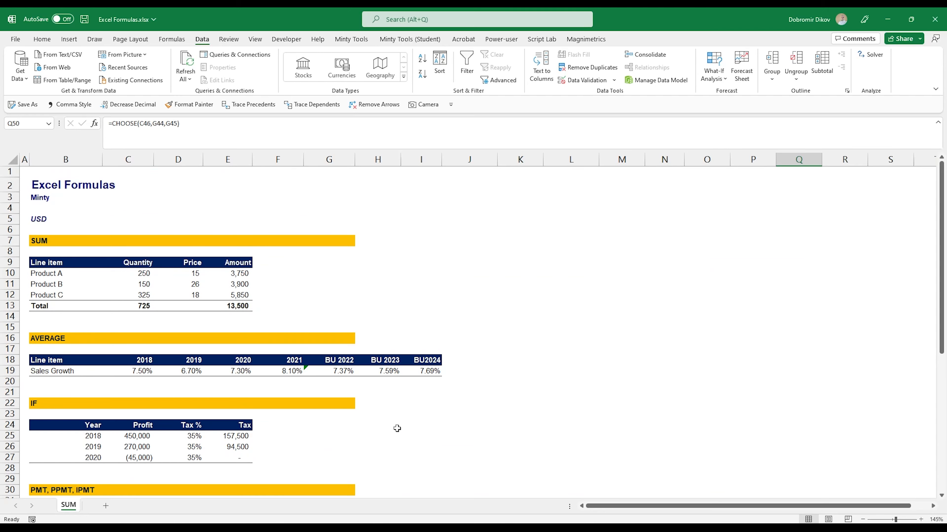
scroll(397, 429, down, 1)
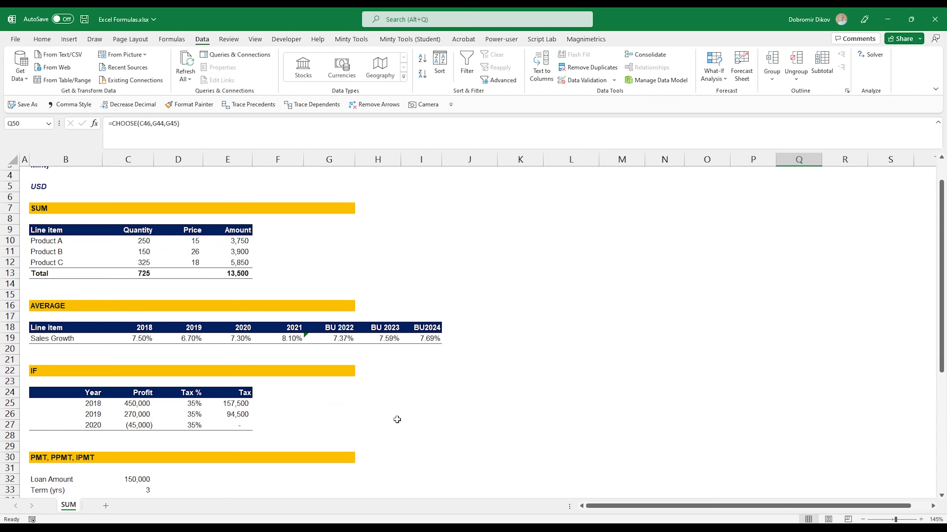
scroll(397, 418, down, 11)
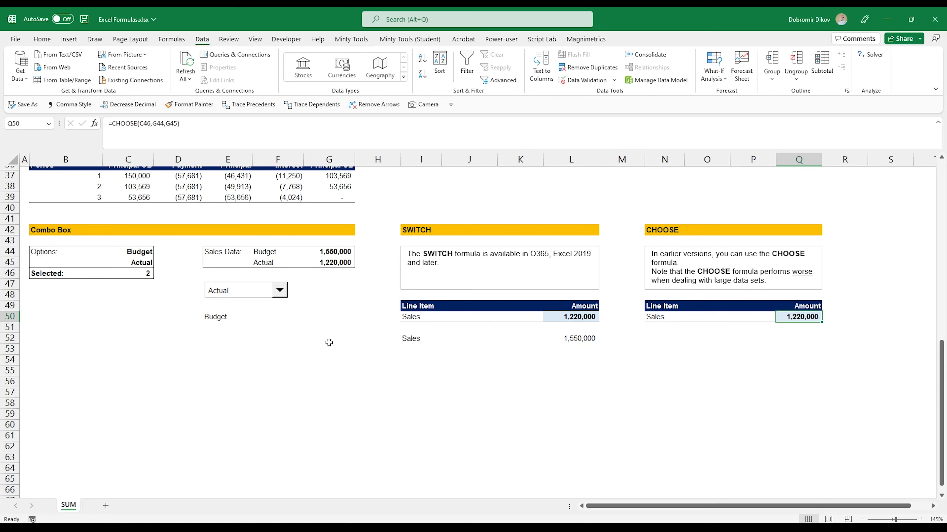
scroll(338, 390, up, 4)
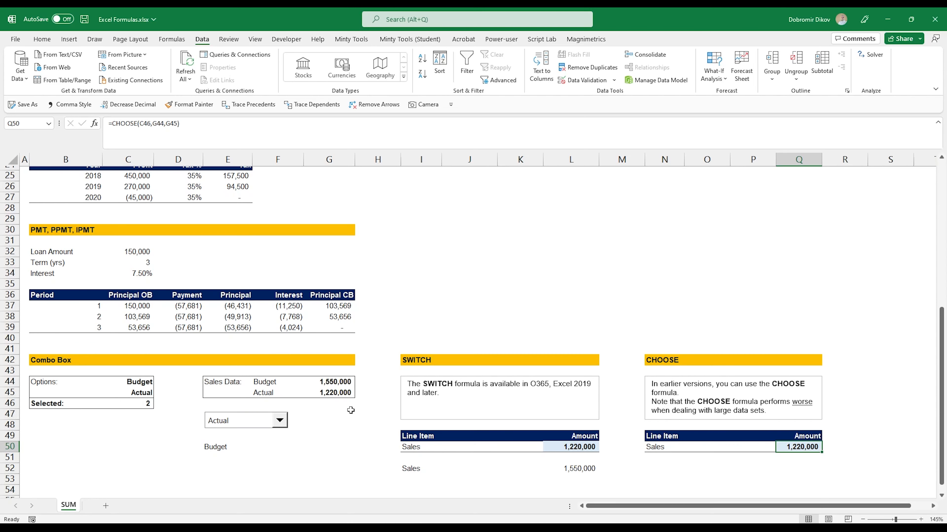
scroll(350, 411, up, 1)
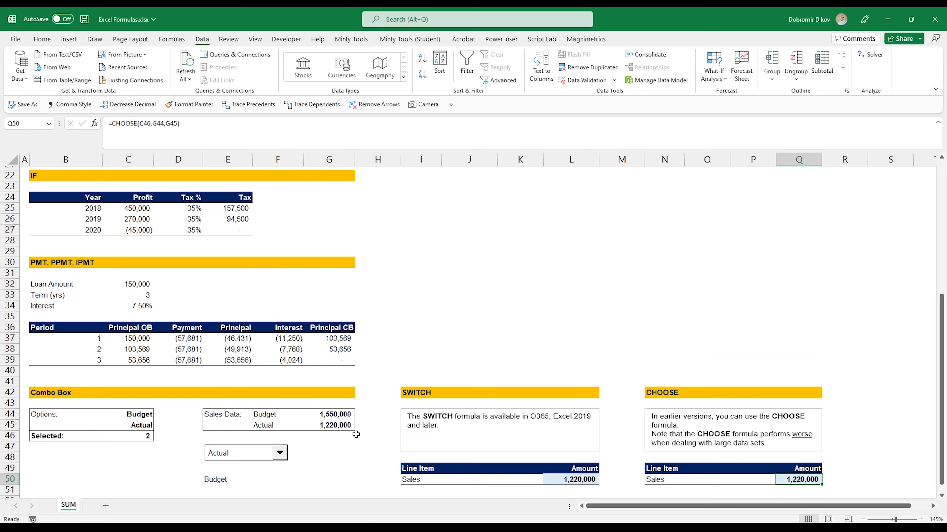
scroll(354, 423, up, 2)
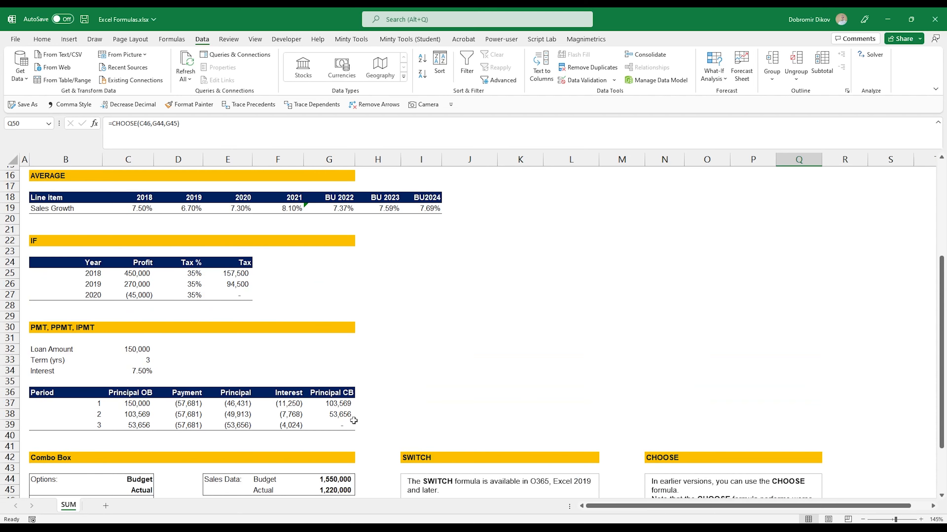
scroll(369, 416, down, 5)
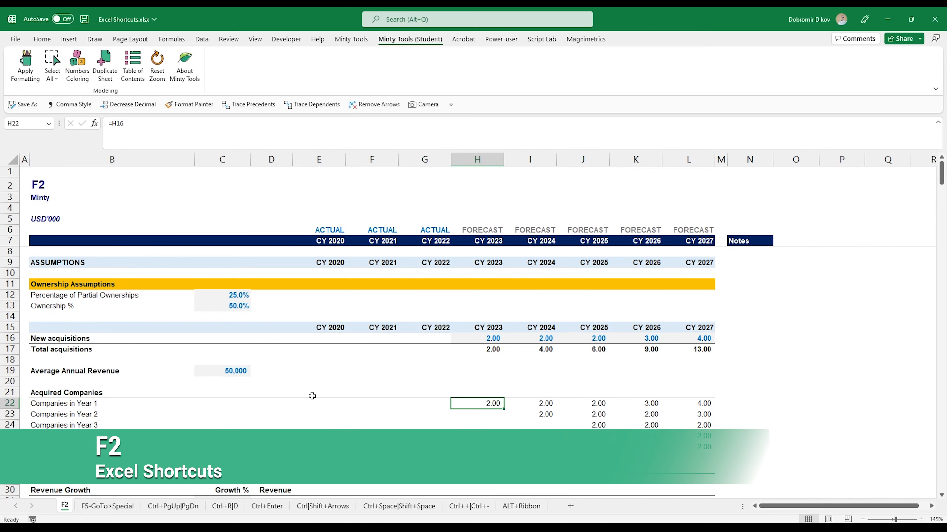
Open the Companies in Year 1 formula for CY 2023 (H22) in edit mode to inspect its reference, and cancel the edit.
key(F2)
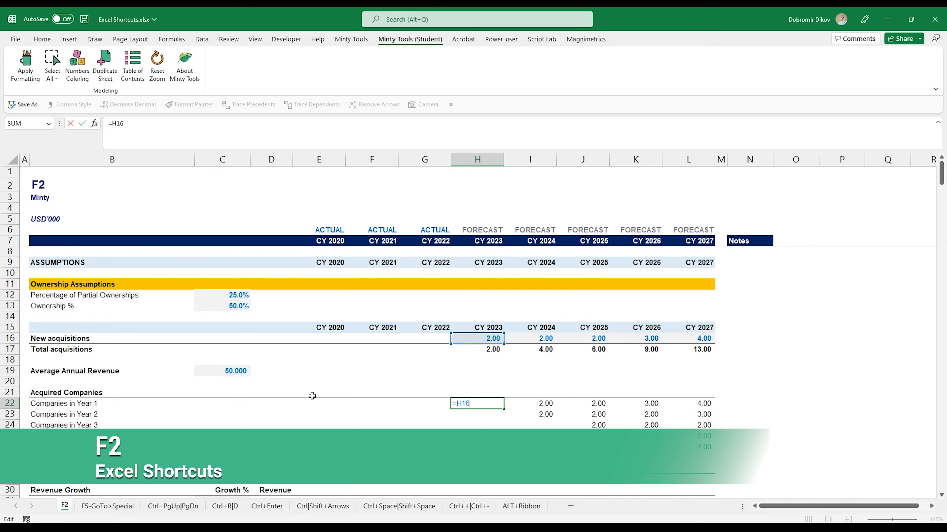
key(F2)
key(Escape)
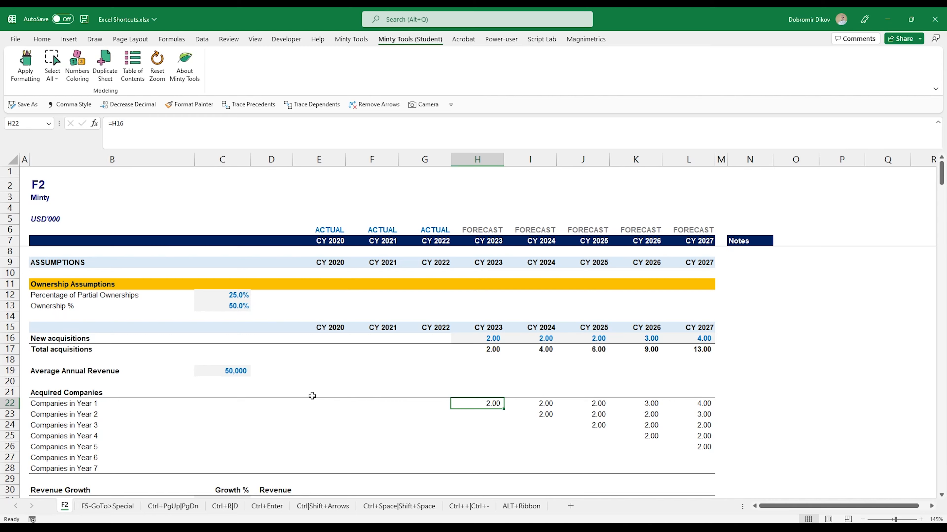
Build the formula =C19-H17 in H19, picking the Average Annual Revenue input and the CY 2023 total acquisitions.
key(Up)
key(Up)
key(Up)
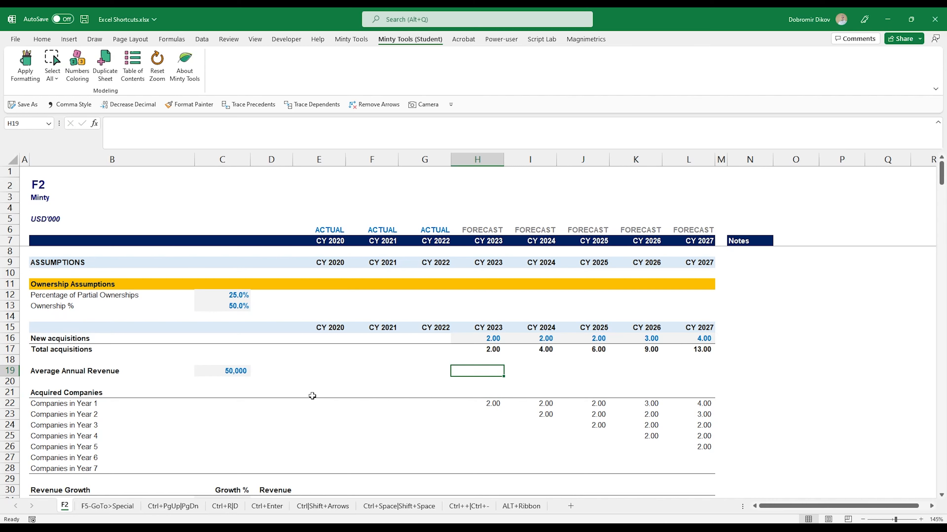
text(=)
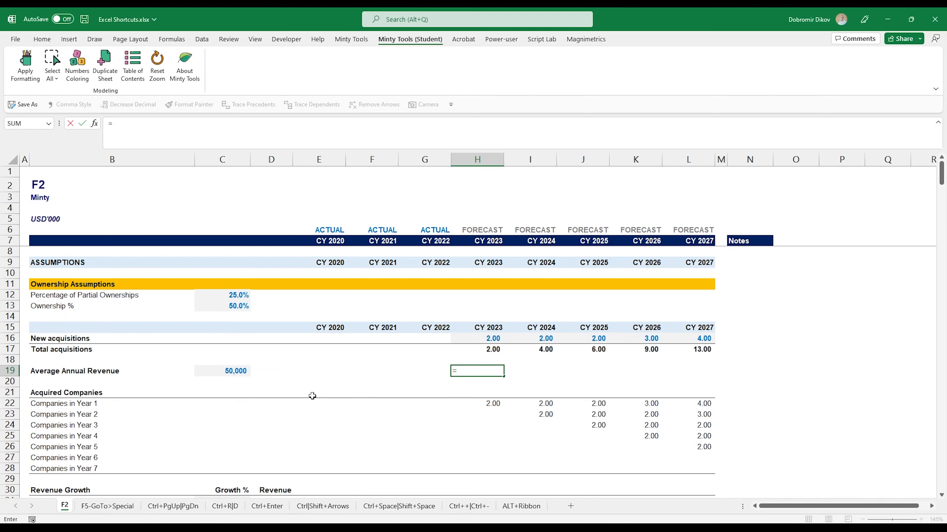
key(Left)
key(Left)
key(Left)
key(Left)
key(Left)
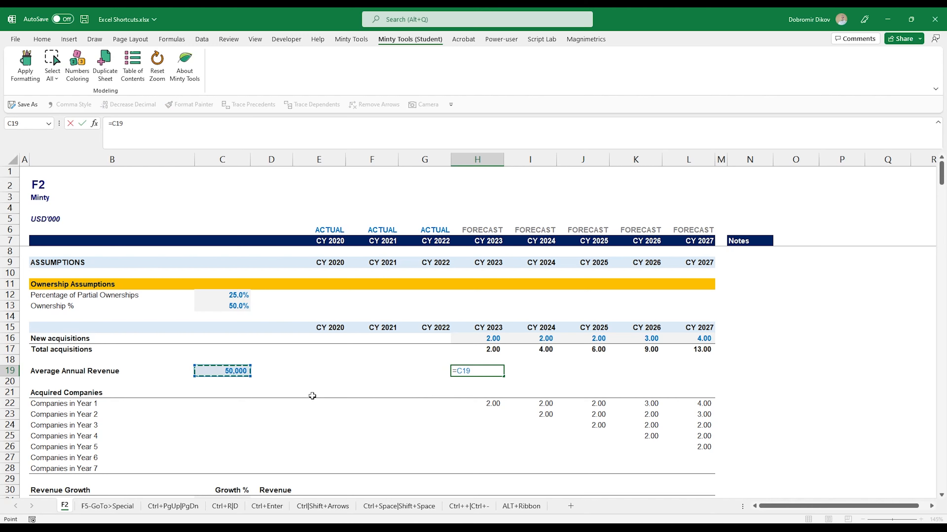
key(Right)
key(Left)
key(Right)
key(Right)
key(Left)
key(Left)
text(-)
key(Up)
key(Up)
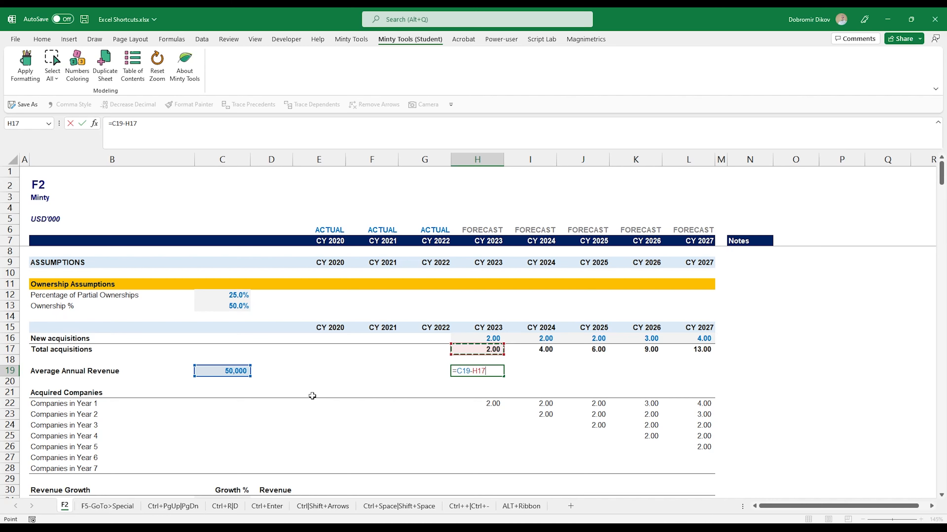
Change the operator in the H19 formula to plus so it reads =C19+H17, and commit it.
key(Left)
key(Right)
click(473, 373)
key(BackSpace)
text(+)
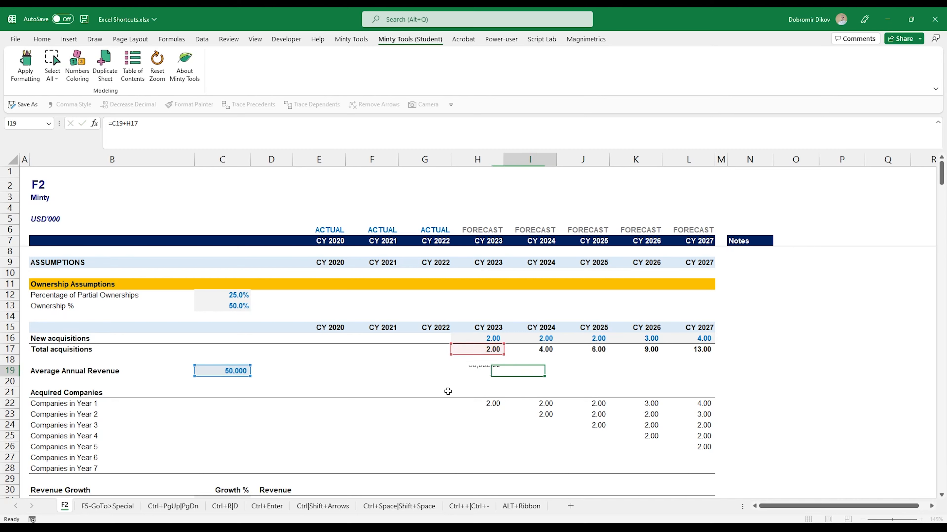
key(Tab)
key(Left)
key(Right)
key(Left)
key(Left)
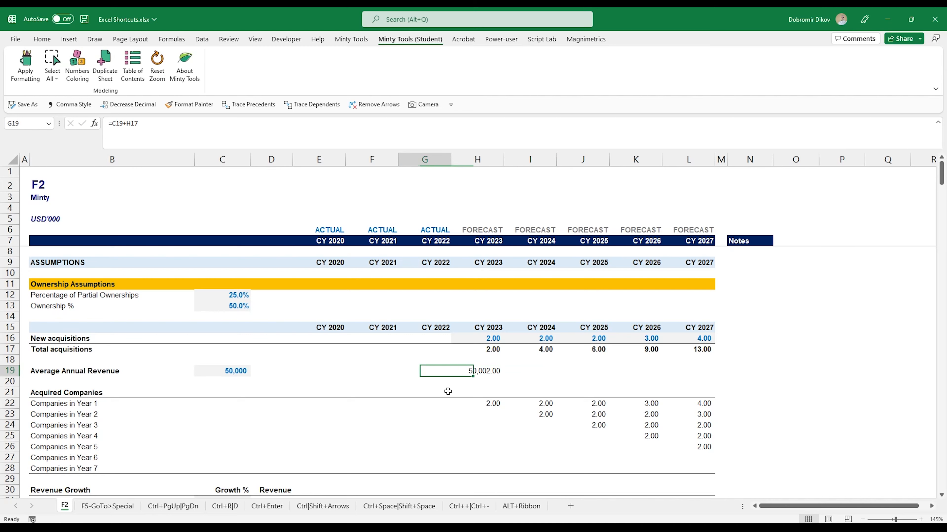
key(Right)
key(Right)
key(Left)
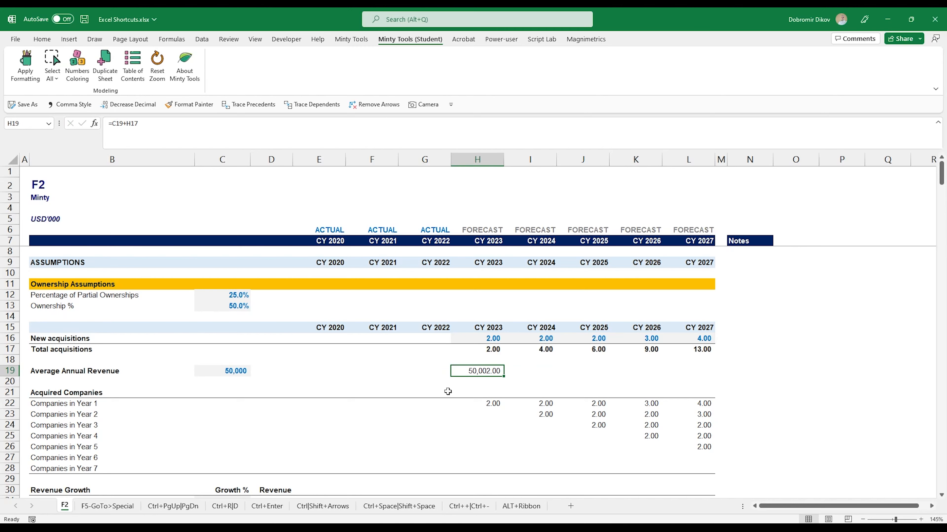
Replace the contents of H19 with the formula =C19-H17, pointing to both referenced cells.
text(=)
key(Left)
key(Left)
key(Left)
key(Left)
key(Left)
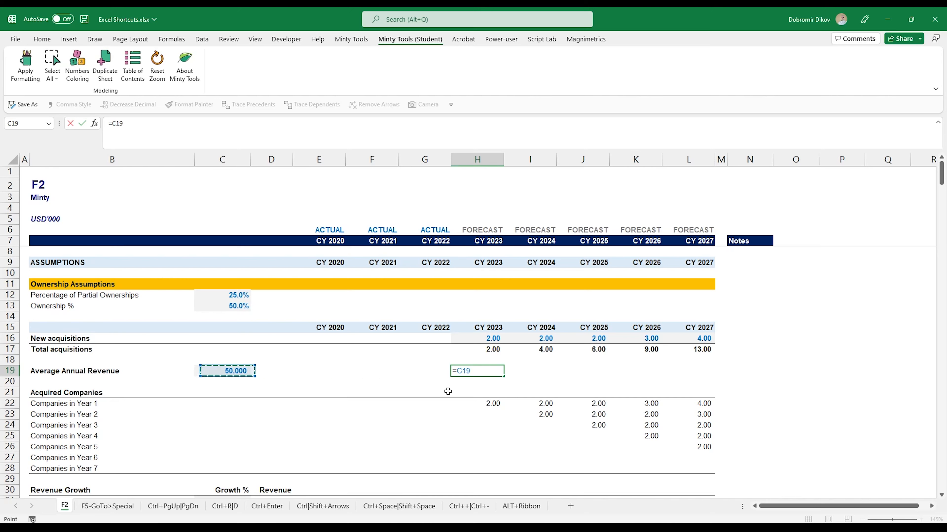
text(-)
key(Up)
key(Up)
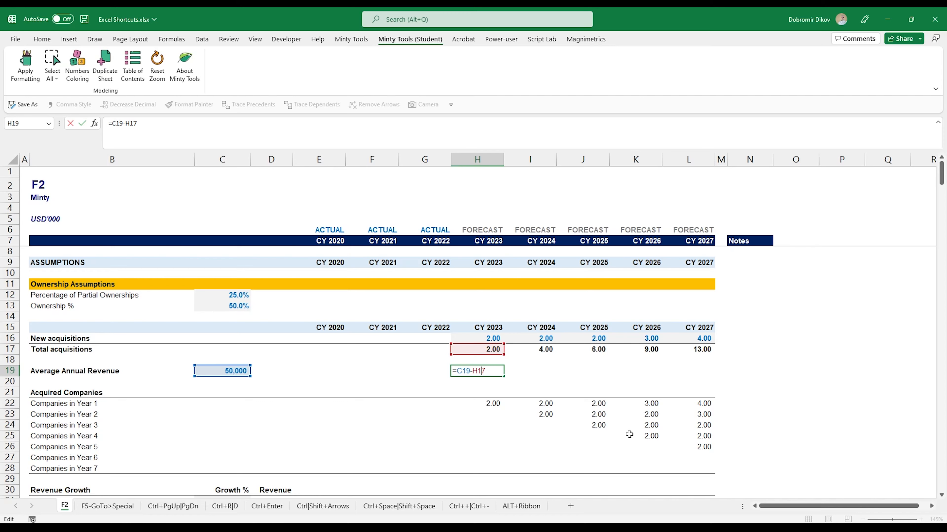
Edit the operator inside the H19 formula so it reads =C19+H17, and commit the change.
key(BackSpace)
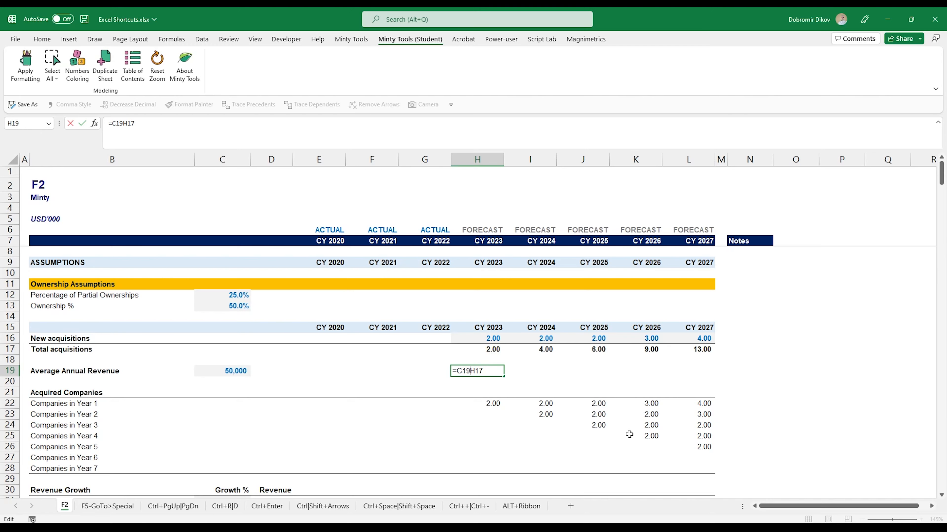
text(+)
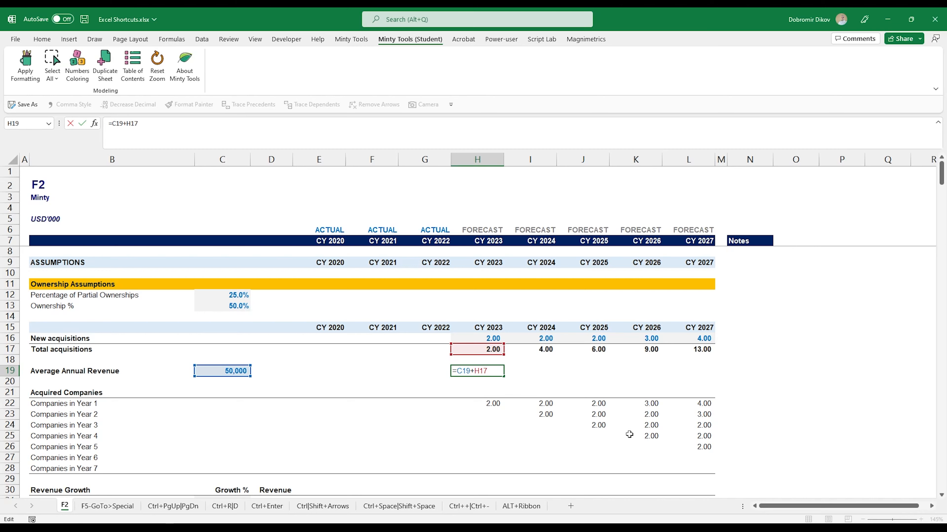
key(Return)
Go to the F5-GoTo>Special sheet and check the input cells for ownership percentages and average annual revenue.
key(ctrl+Page_Down)
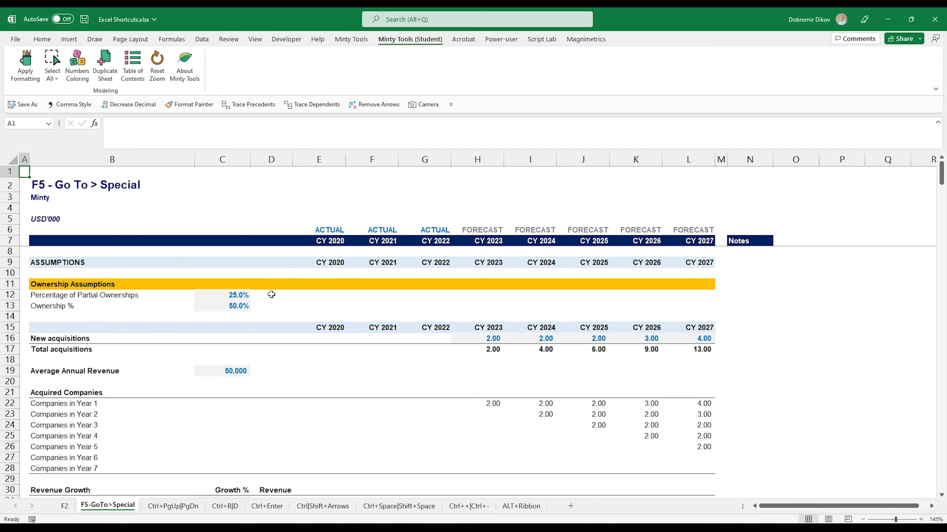
drag(249, 305, 248, 296)
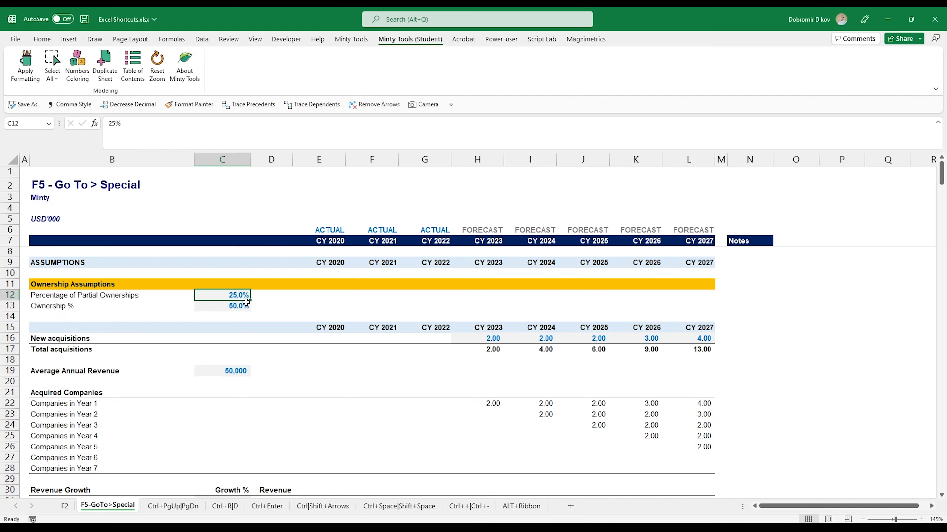
click(233, 369)
Set the font color of the New acquisitions inputs in H16:L16 to Automatic.
drag(492, 336, 685, 338)
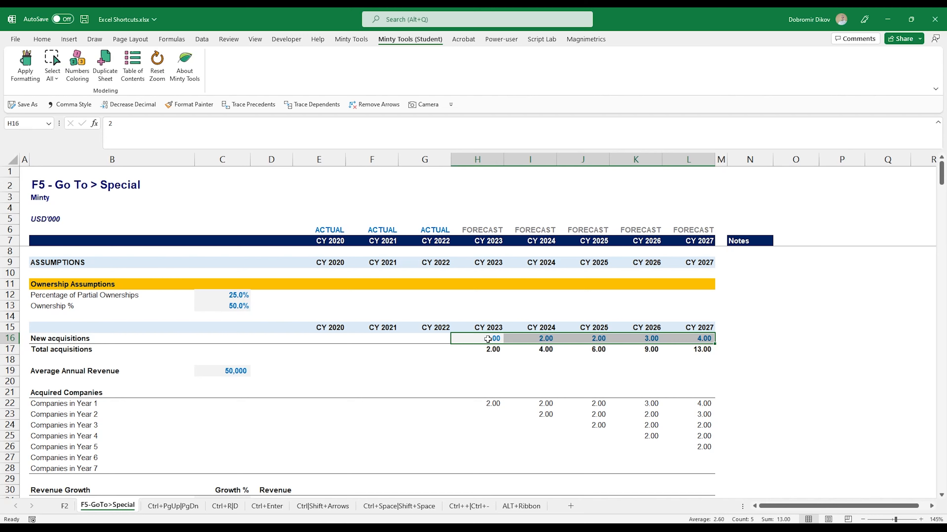
click(42, 39)
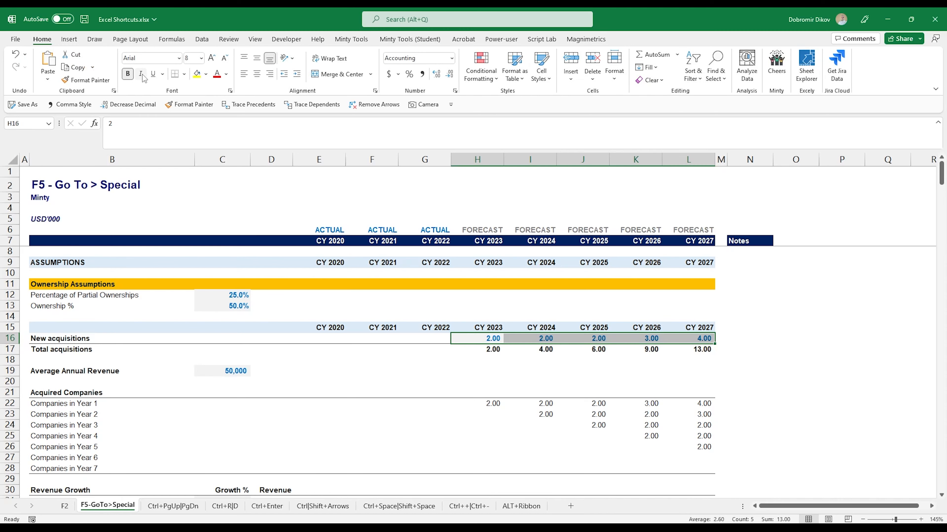
click(227, 73)
click(231, 92)
click(502, 394)
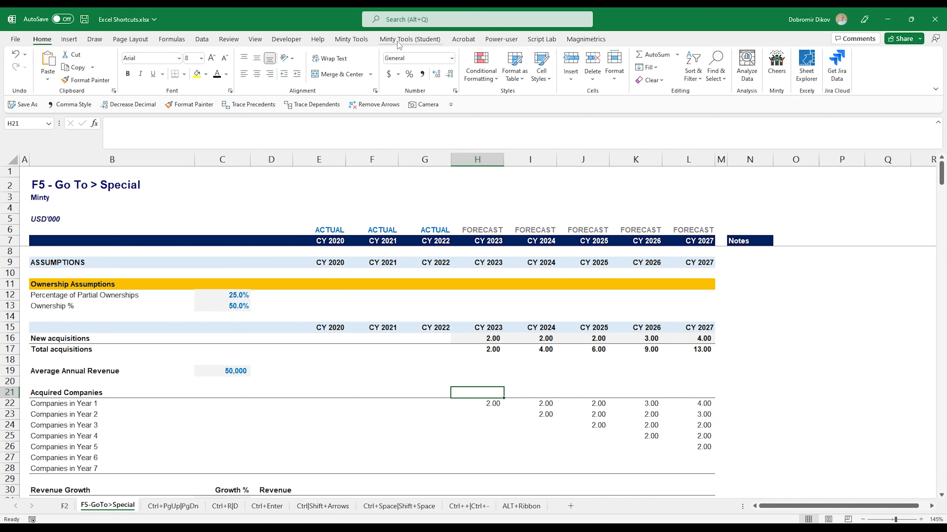
Use Go To Special to select the sheet's formula cells, with Text, Logicals and Errors excluded.
click(410, 38)
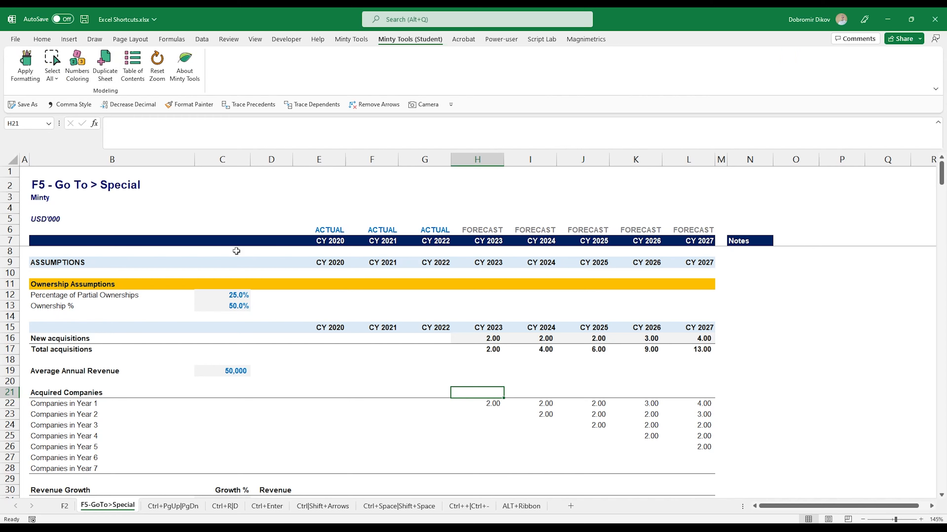
drag(245, 298, 684, 395)
click(500, 360)
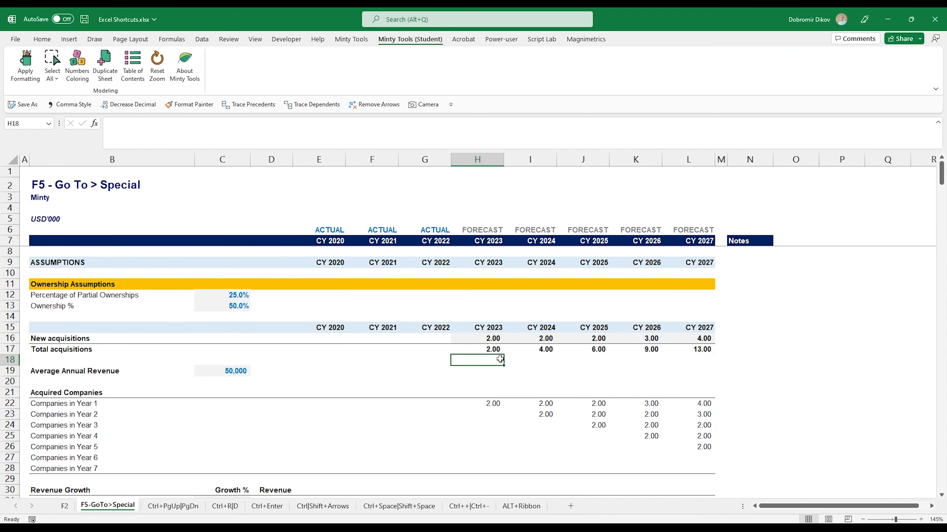
key(F5)
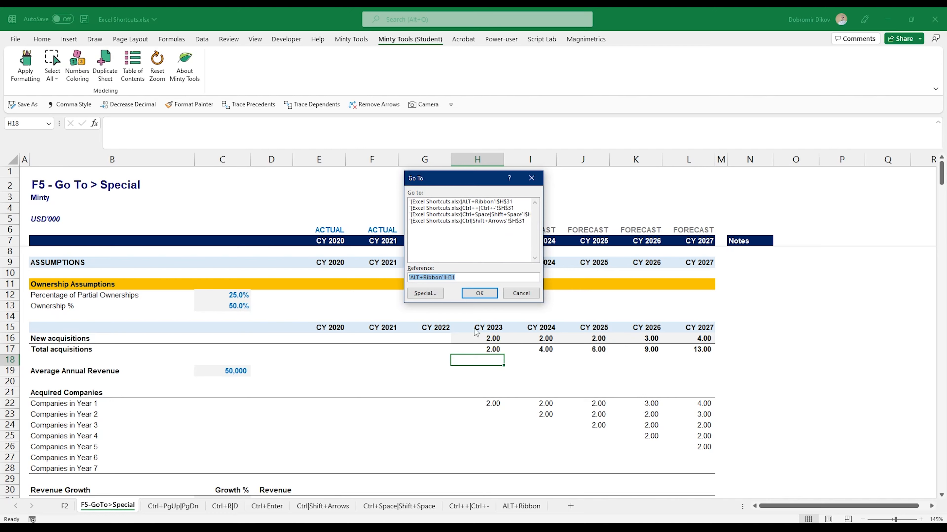
click(428, 294)
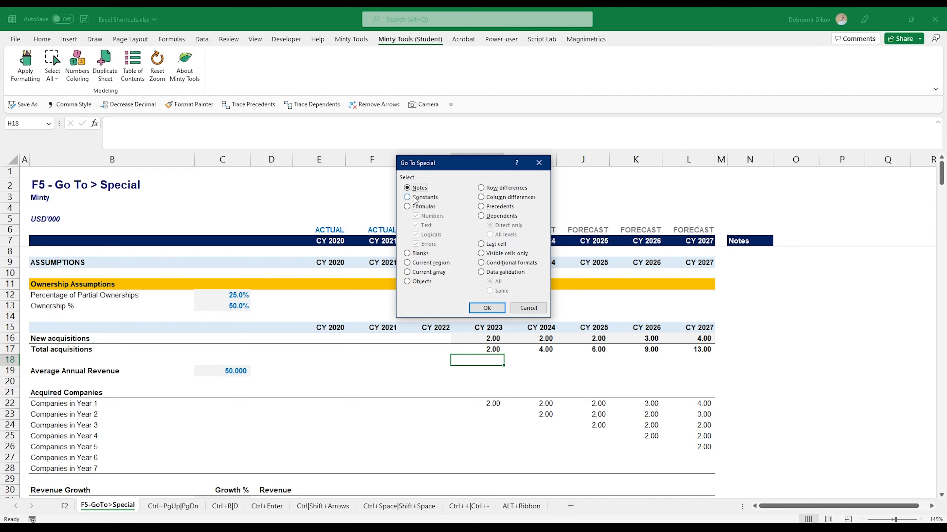
click(414, 197)
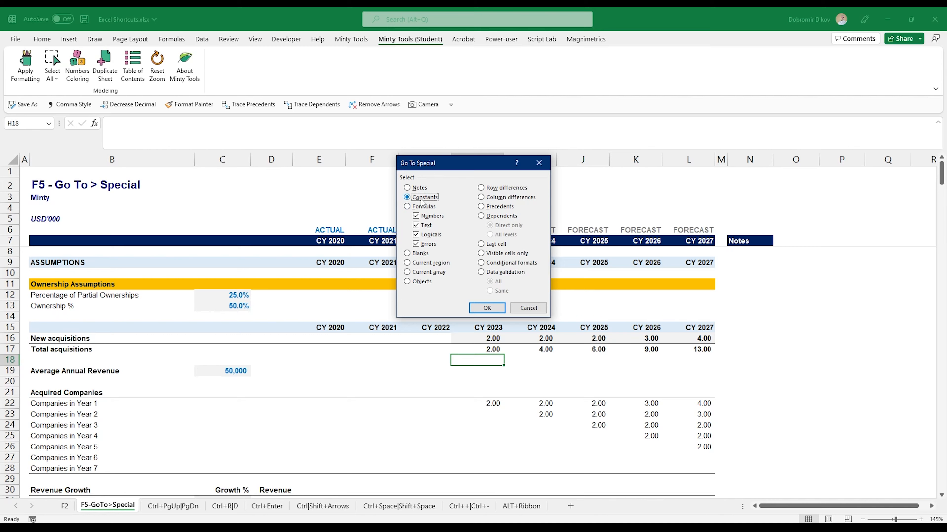
click(426, 226)
click(429, 235)
click(435, 244)
click(406, 207)
click(485, 308)
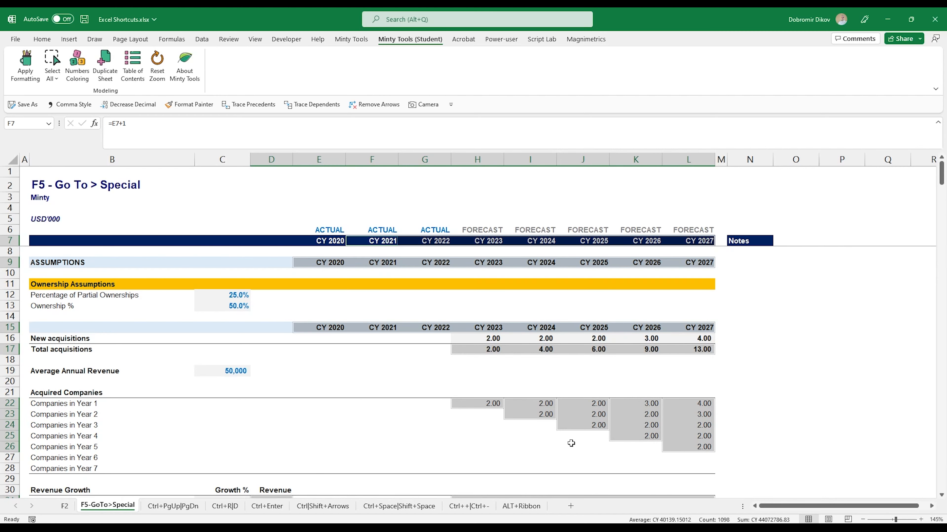
Select the sheet's numeric constants with Go To Special, excluding Text, Logicals and Errors, and color their font standard Blue.
click(426, 328)
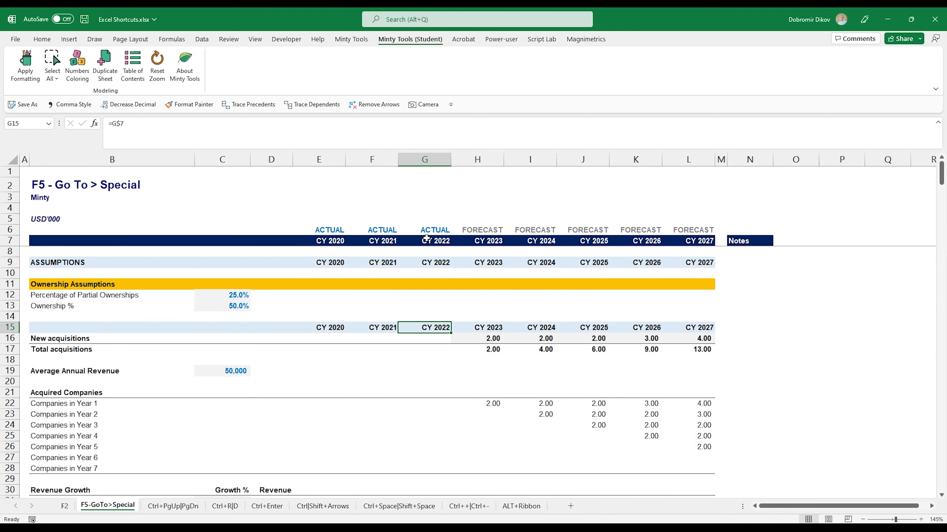
key(F5)
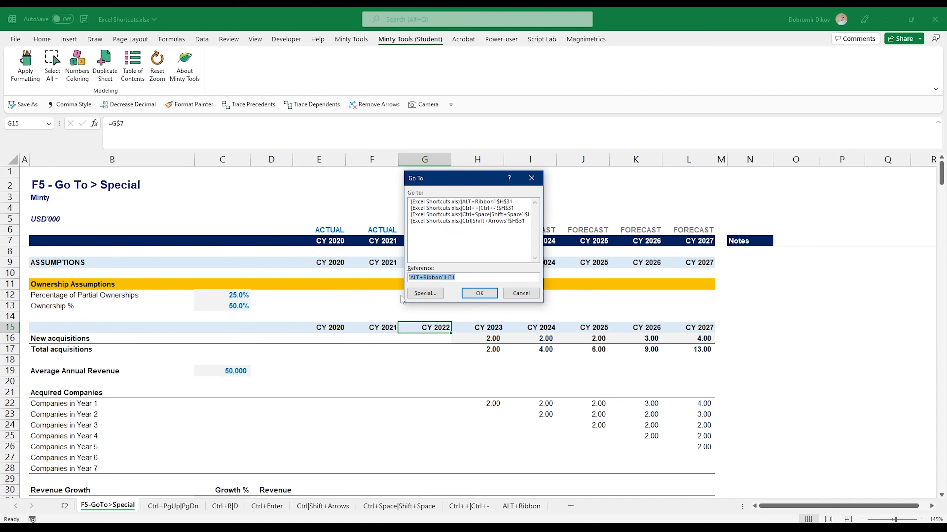
click(429, 296)
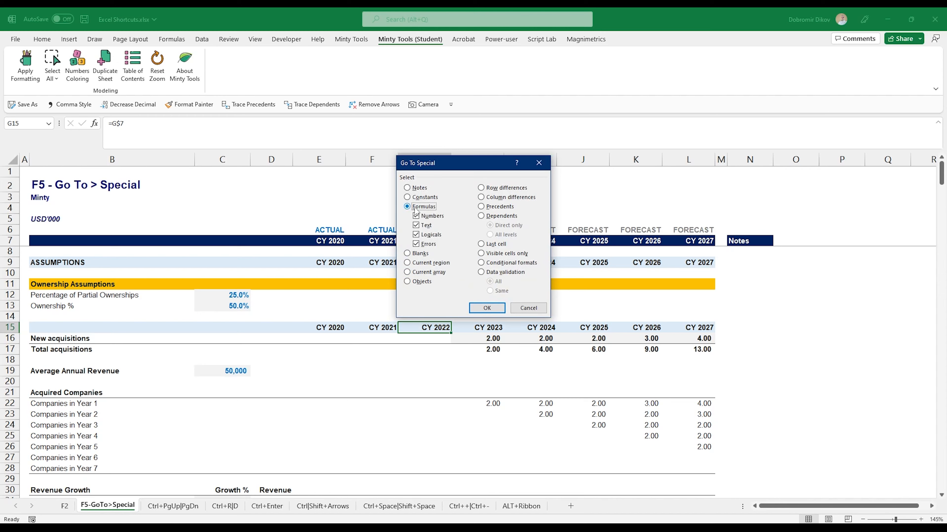
click(417, 198)
click(425, 234)
click(424, 225)
click(423, 243)
click(486, 308)
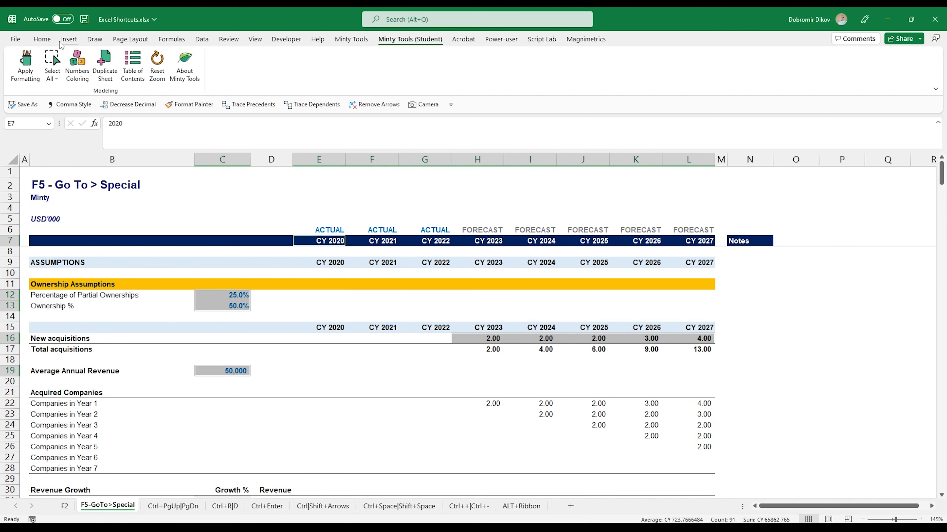
click(42, 38)
click(227, 74)
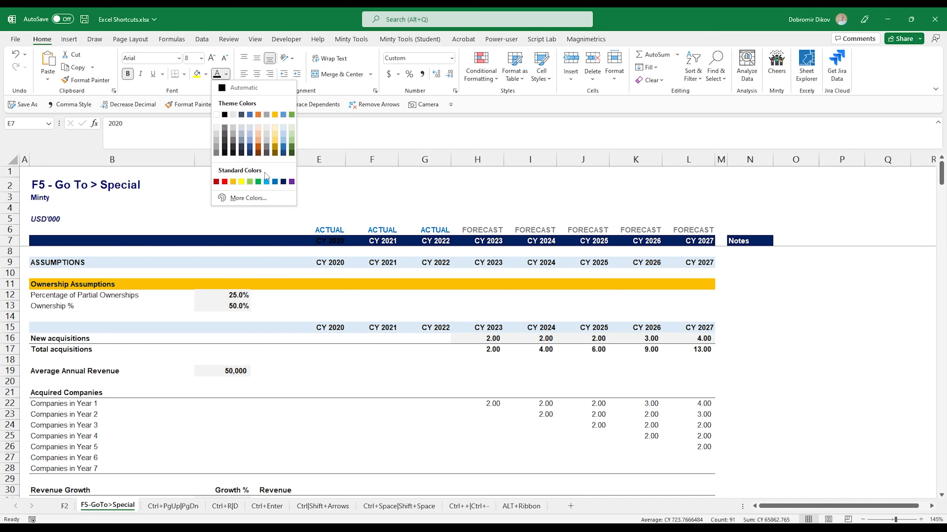
click(275, 182)
click(496, 338)
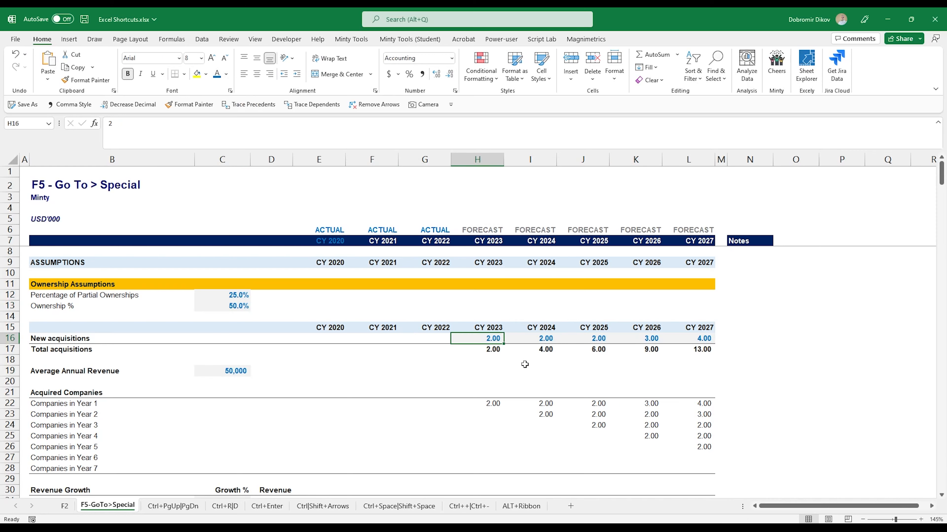
Move through the Ctrl+PgUp|PgDn sheet to the Ctrl+R|D sheet and return to the Ctrl+PgUp|PgDn sheet.
key(ctrl+Page_Down)
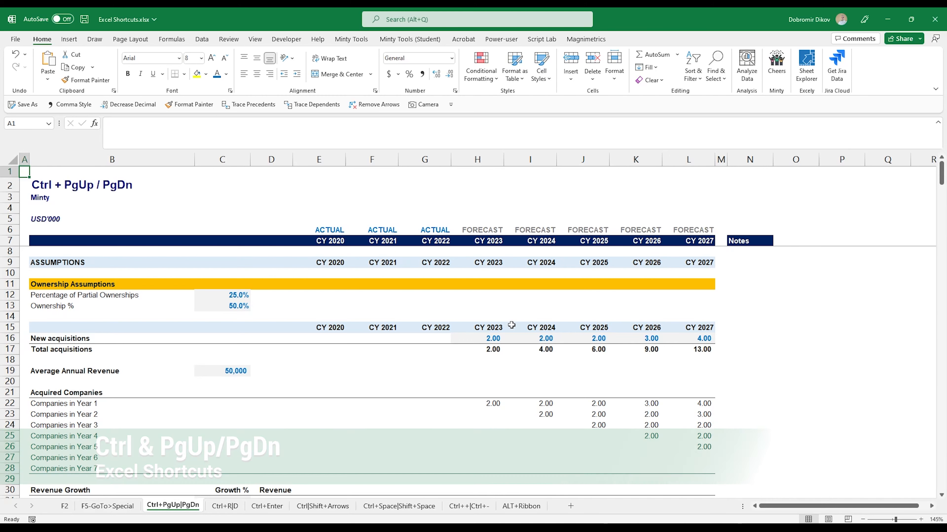
key(ctrl+Page_Down)
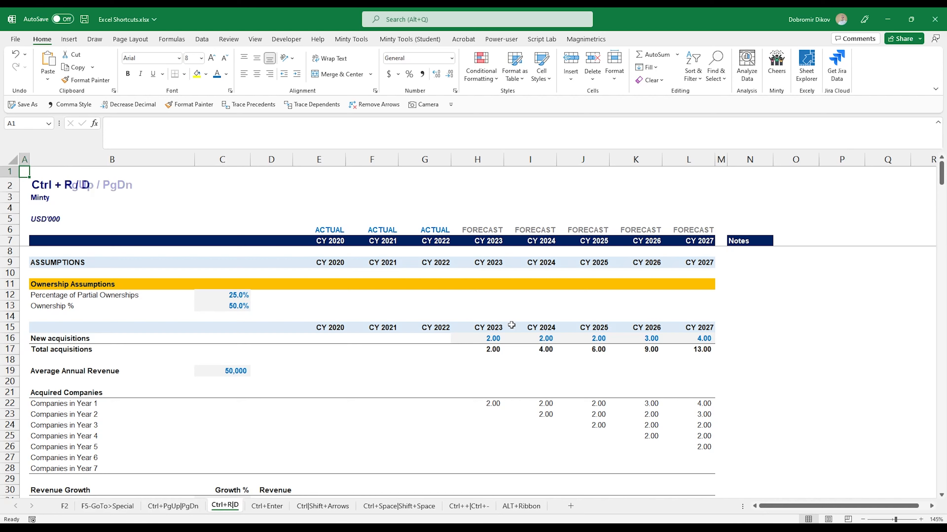
key(ctrl+Page_Up)
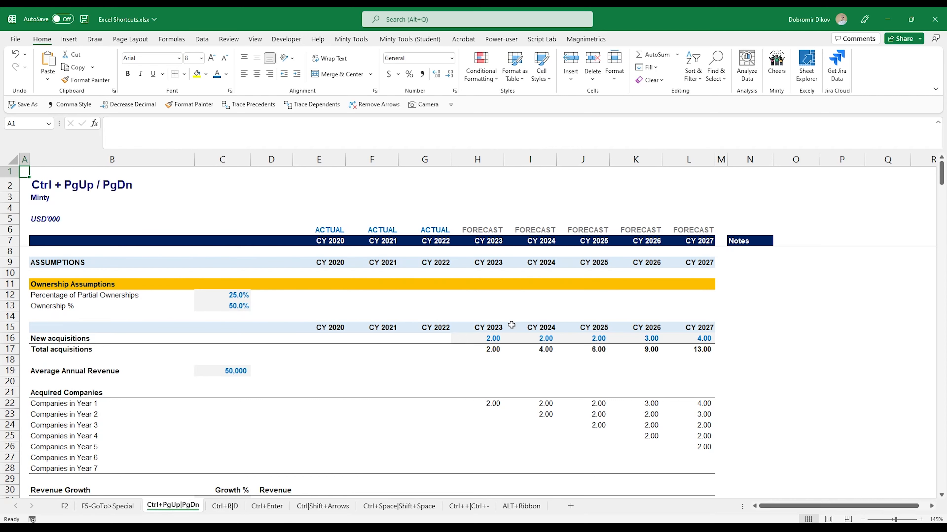
Move back through the sheets to F2, return forward, and end on the Ctrl+R|D sheet.
key(ctrl+Page_Up)
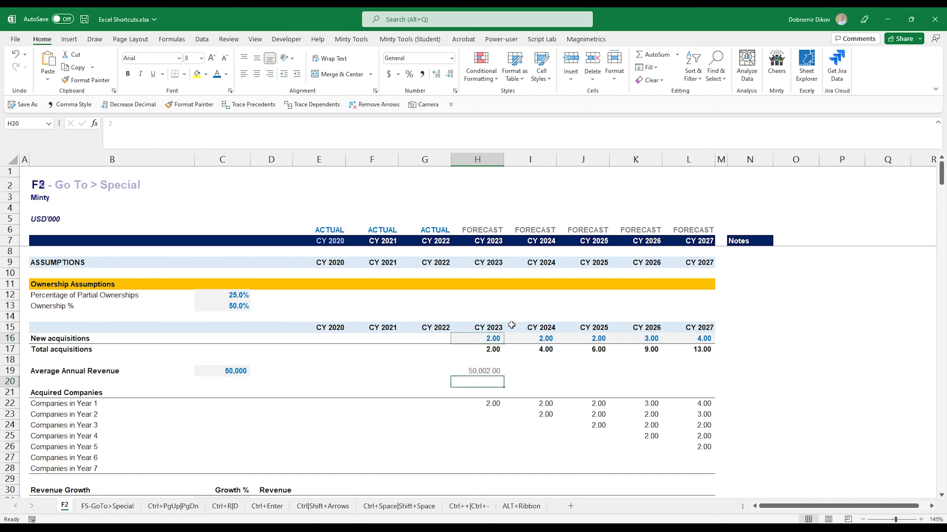
key(ctrl+Page_Down)
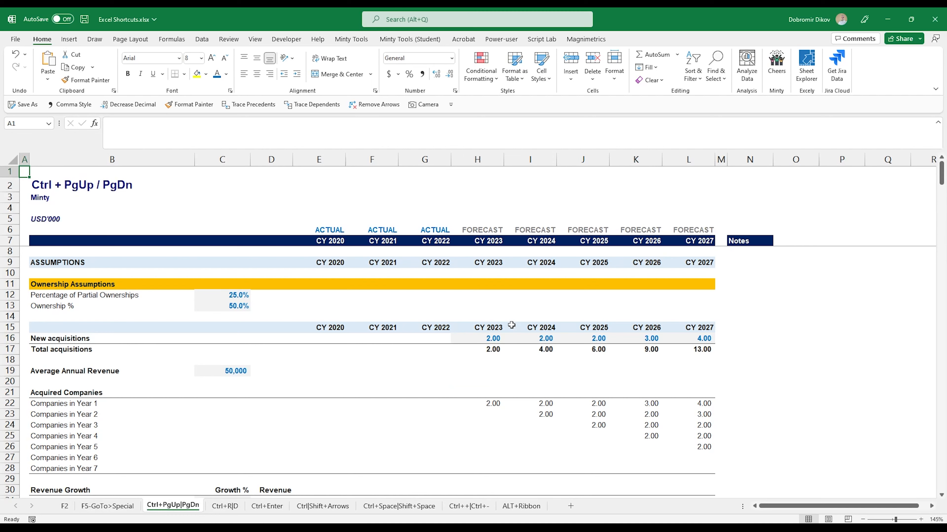
key(ctrl+Page_Up)
key(ctrl+Page_Up)
key(ctrl+Page_Down)
key(ctrl+Page_Down)
key(ctrl+Page_Down)
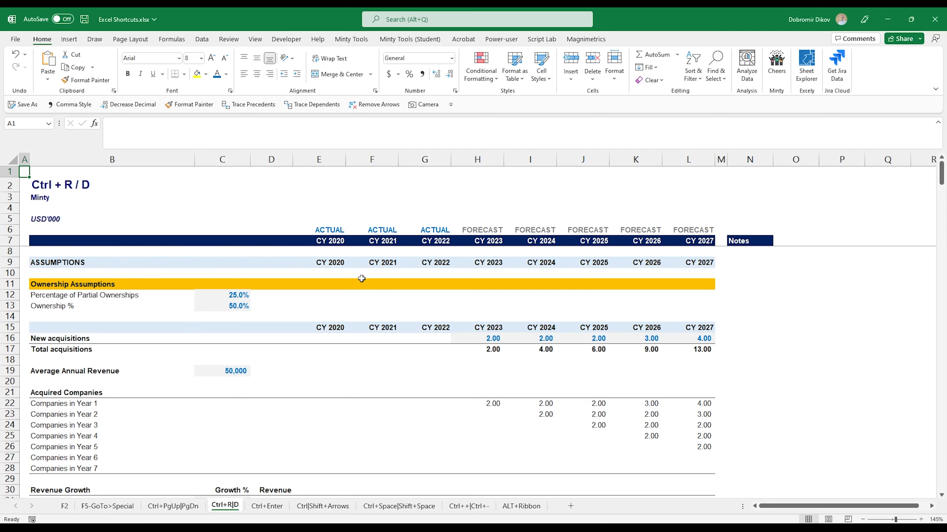
Clear the year headings in E9:L9 of the ASSUMPTIONS row and select cell E9.
drag(335, 264, 710, 262)
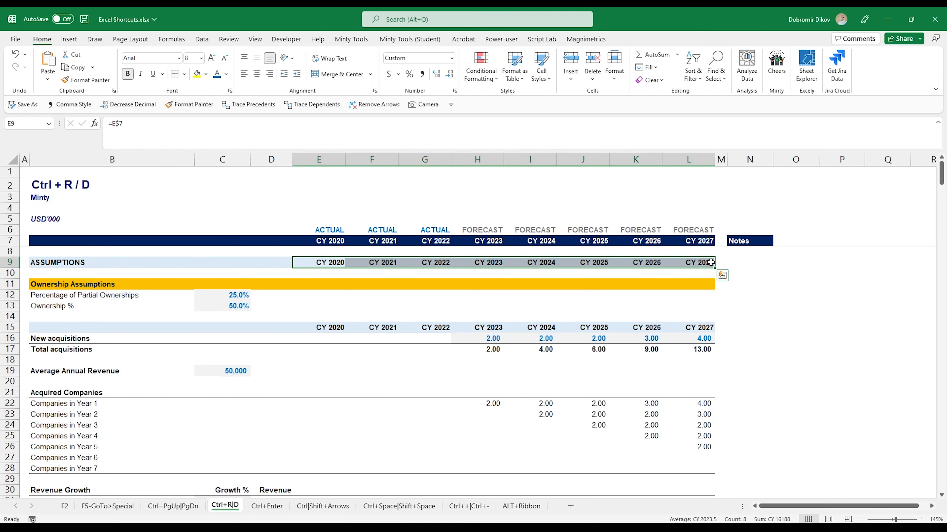
key(Delete)
key(Left)
key(Right)
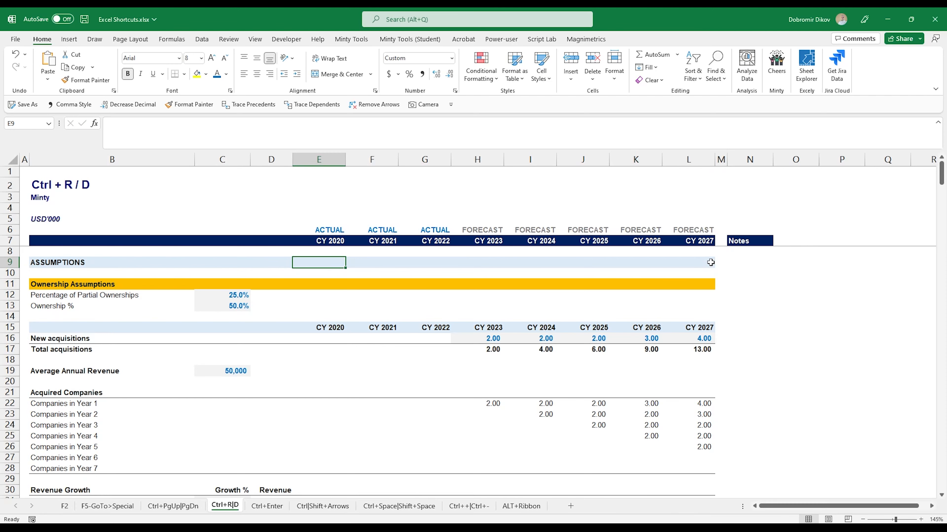
Enter the formula =E7 in cell E9 to link it to the year in the header row.
text(=)
key(Up)
key(Up)
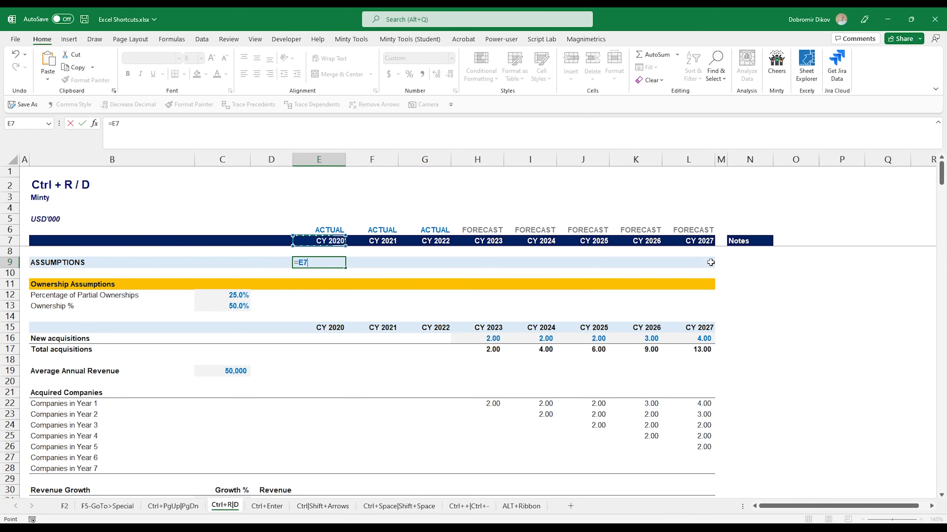
key(ctrl+Return)
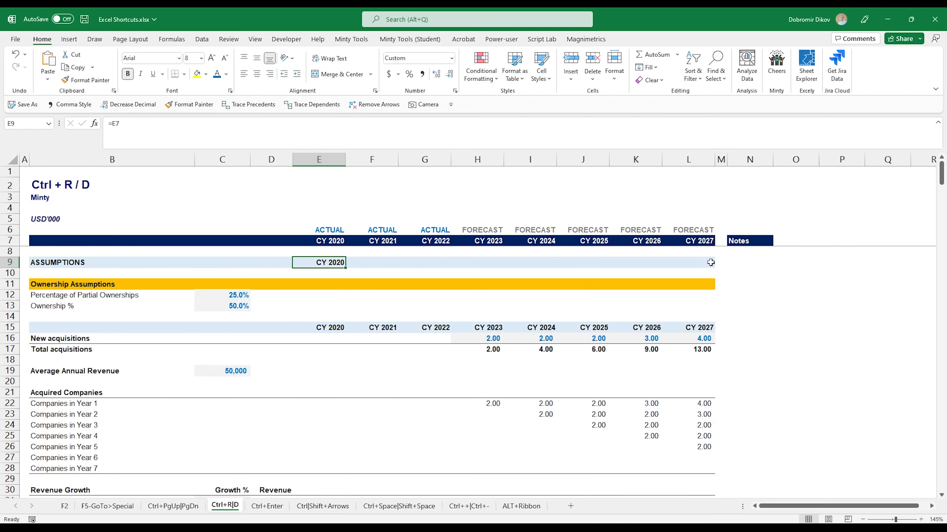
Copy the E9 formula into F9:L9 with copy and paste, and undo the paste.
click(711, 262)
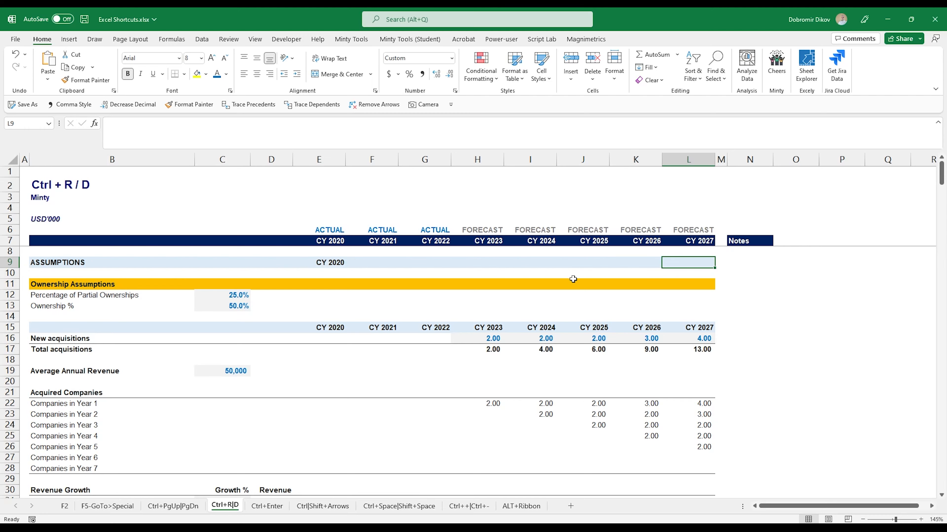
click(326, 262)
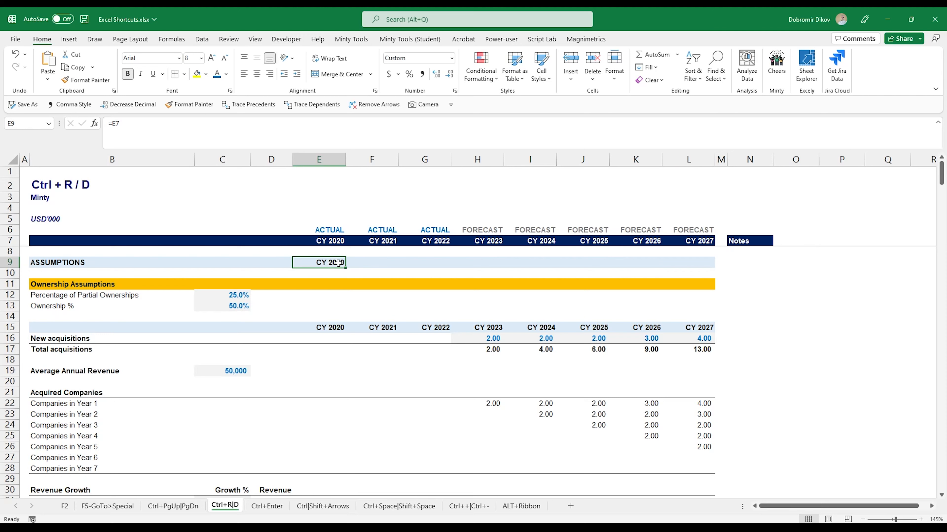
key(ctrl+c)
drag(372, 263, 706, 266)
key(ctrl+v)
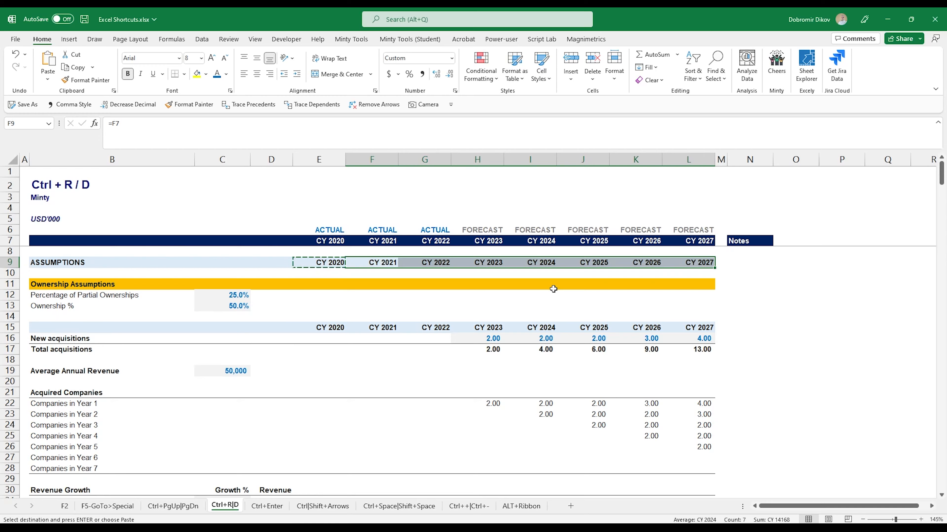
key(ctrl+z)
Cancel the pending copy and fill the E9 formula rightward across E9:L9.
click(307, 262)
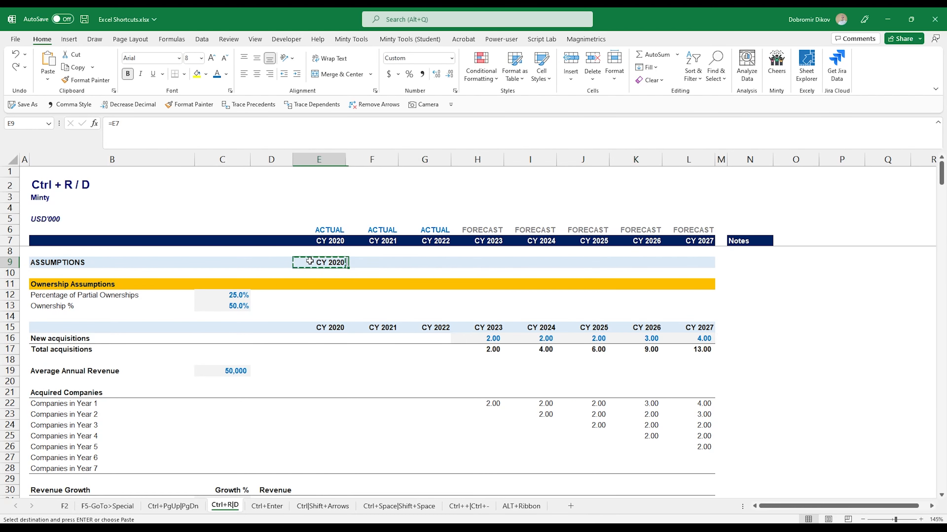
drag(355, 261, 673, 264)
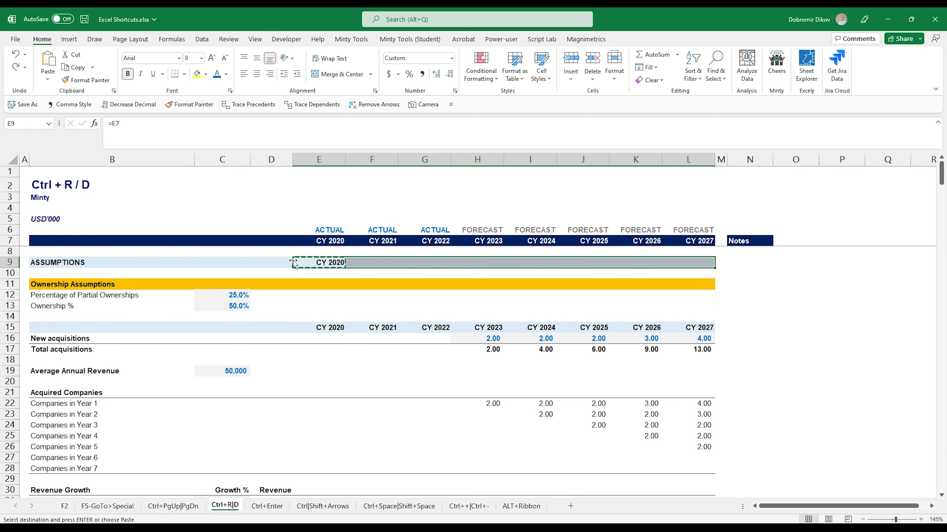
key(Escape)
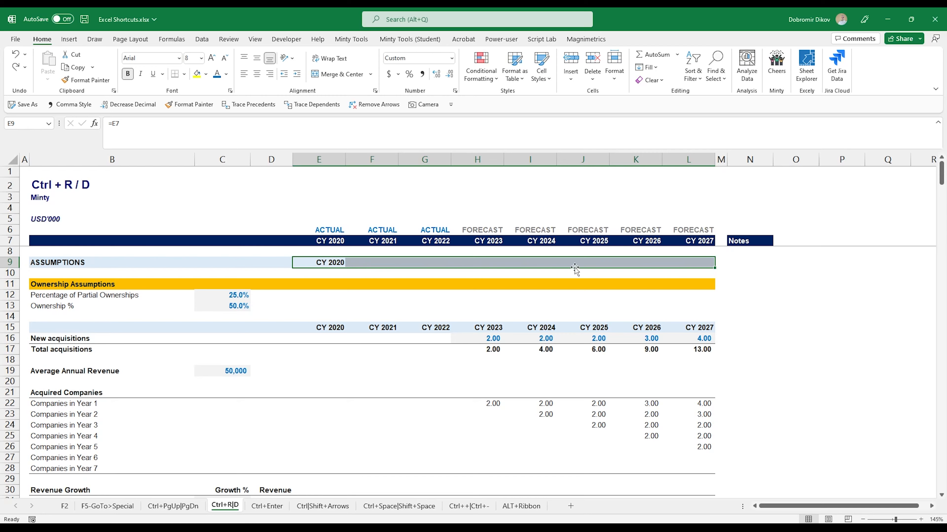
key(ctrl+r)
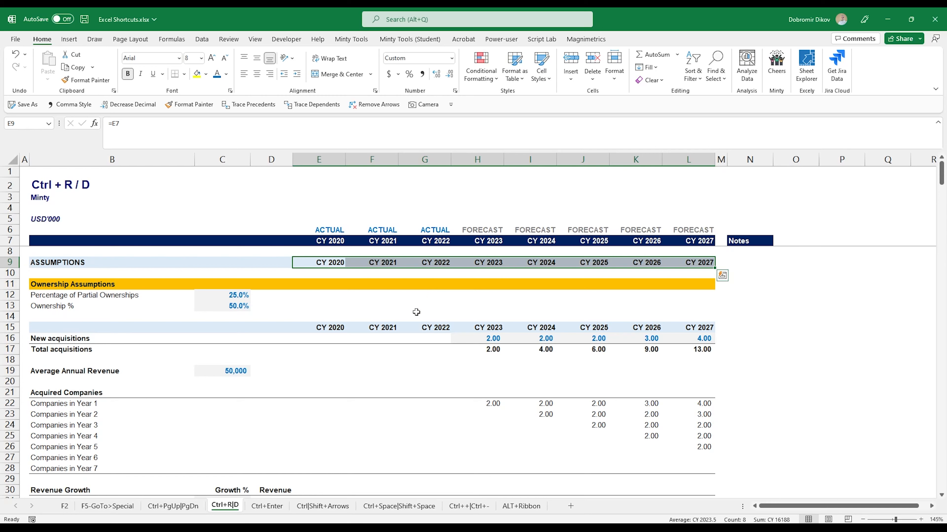
Inspect the Revenue formula in D32 and clear the Revenue formulas below it in D33:D37.
scroll(557, 362, down, 3)
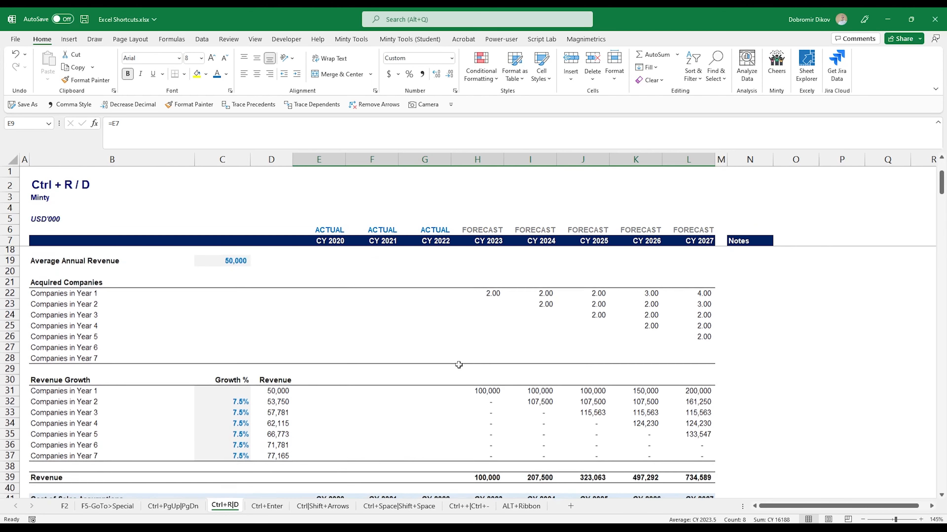
scroll(458, 365, up, 1)
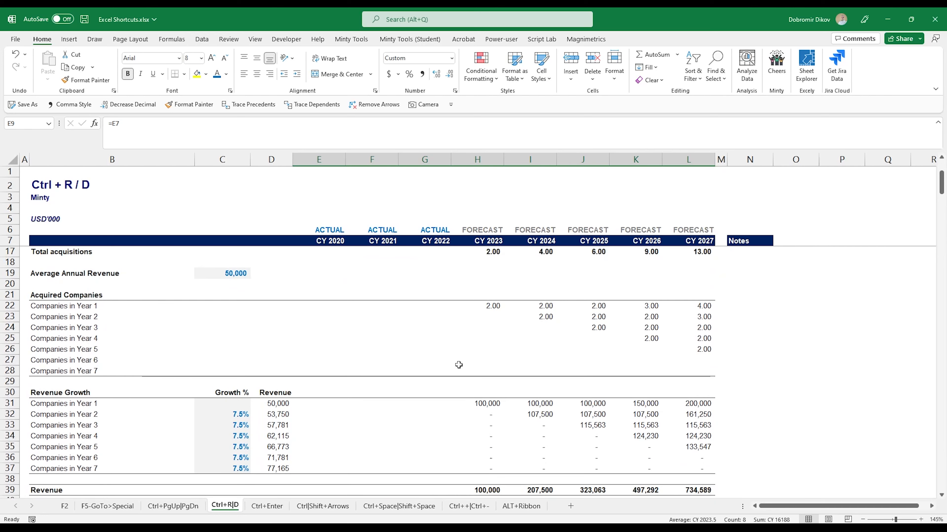
click(284, 413)
key(F2)
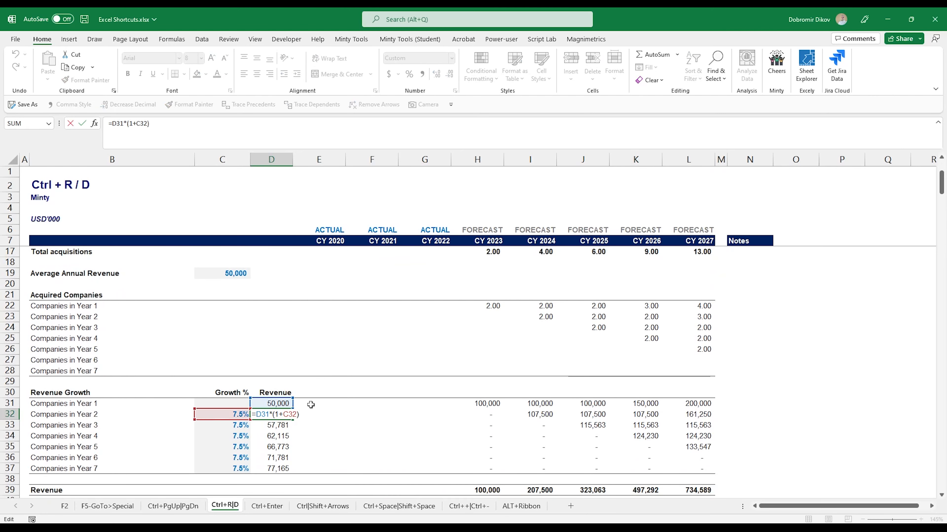
key(ctrl+Return)
drag(277, 425, 280, 467)
key(Delete)
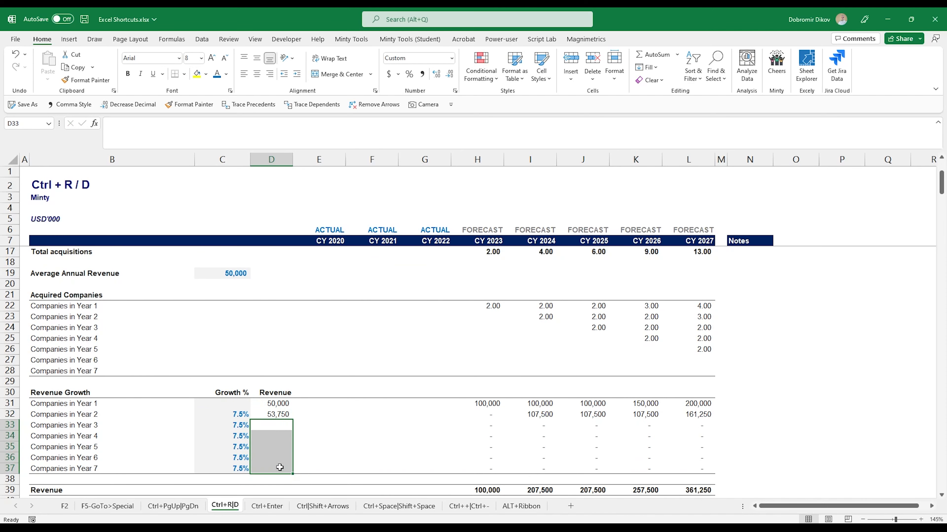
Check the references of the D32 formula, extend it down to D37 with AutoFill, and undo the fill.
key(Up)
key(F2)
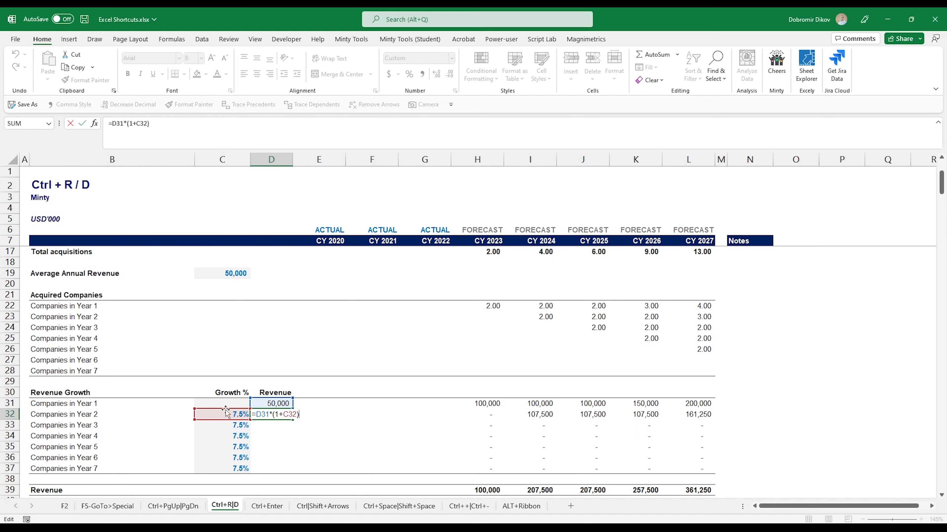
key(ctrl+Return)
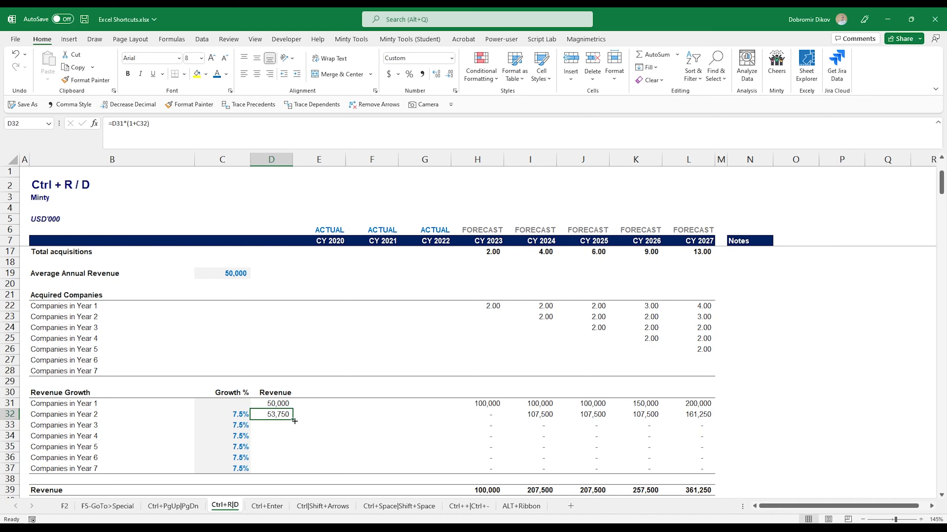
drag(295, 420, 298, 471)
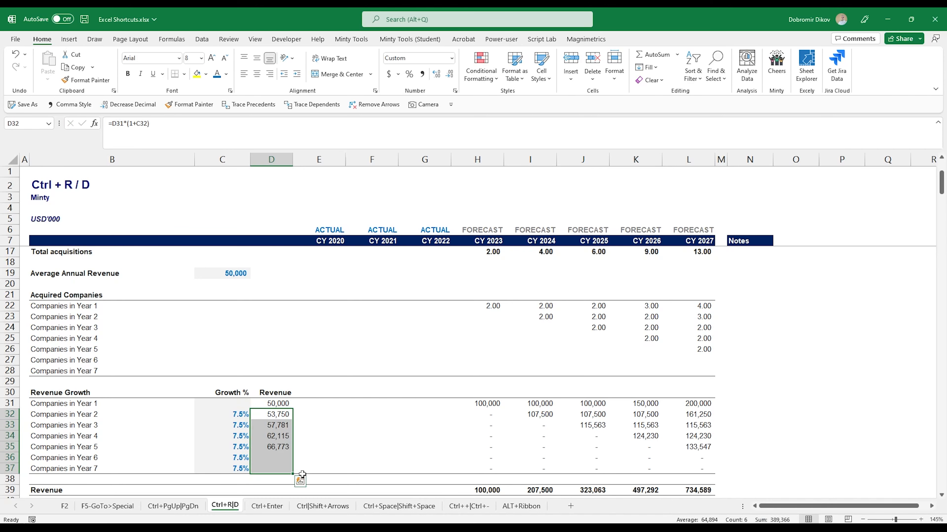
key(ctrl+z)
Copy the D32 formula, paste it into D33:D37, and undo the paste.
key(ctrl+c)
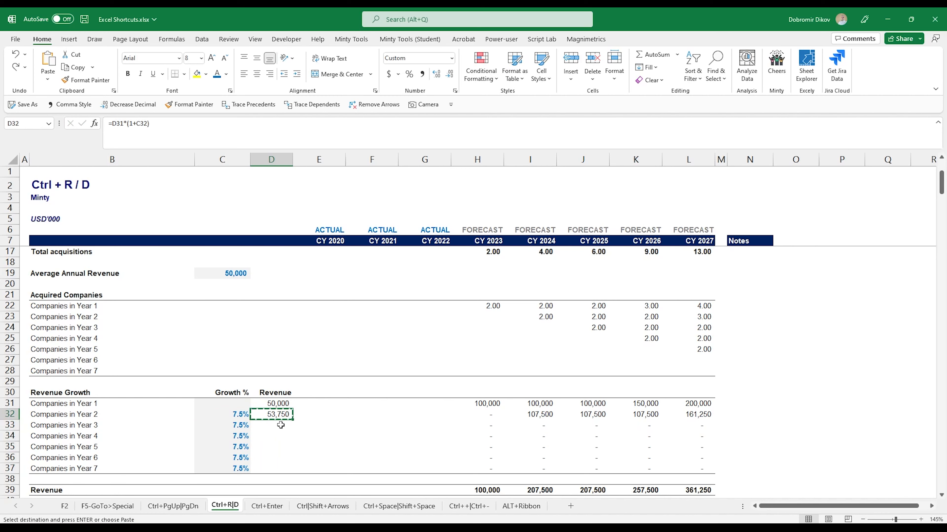
drag(281, 425, 281, 469)
key(ctrl+v)
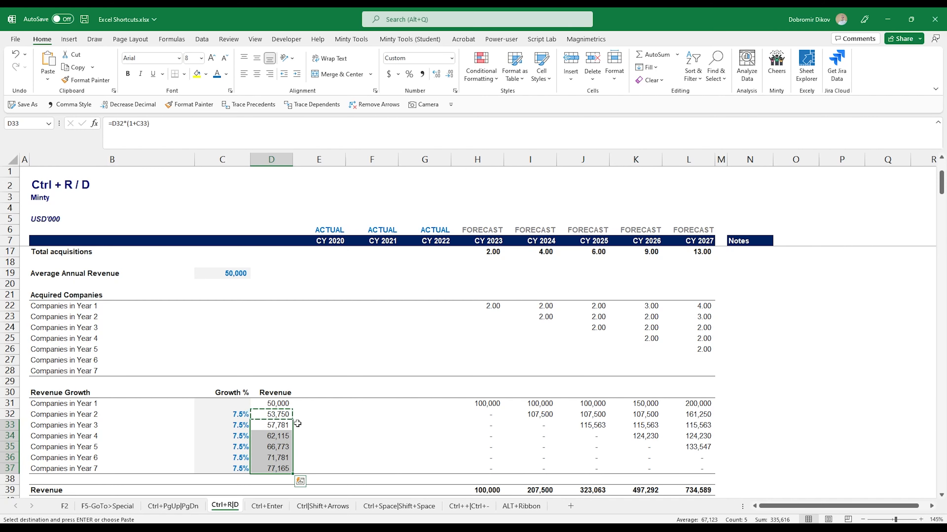
key(ctrl+z)
Cancel the pending copy and fill the D32 formula down through D32:D37.
drag(275, 414, 279, 467)
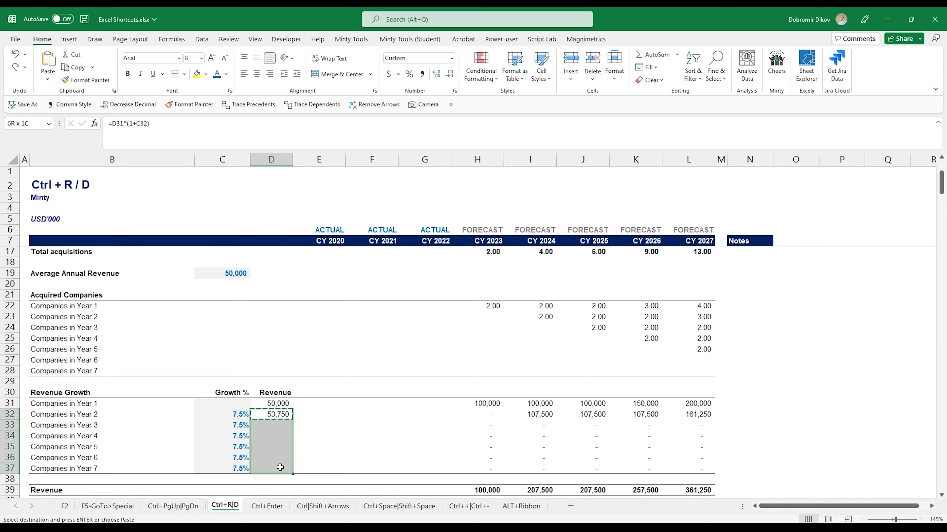
key(Escape)
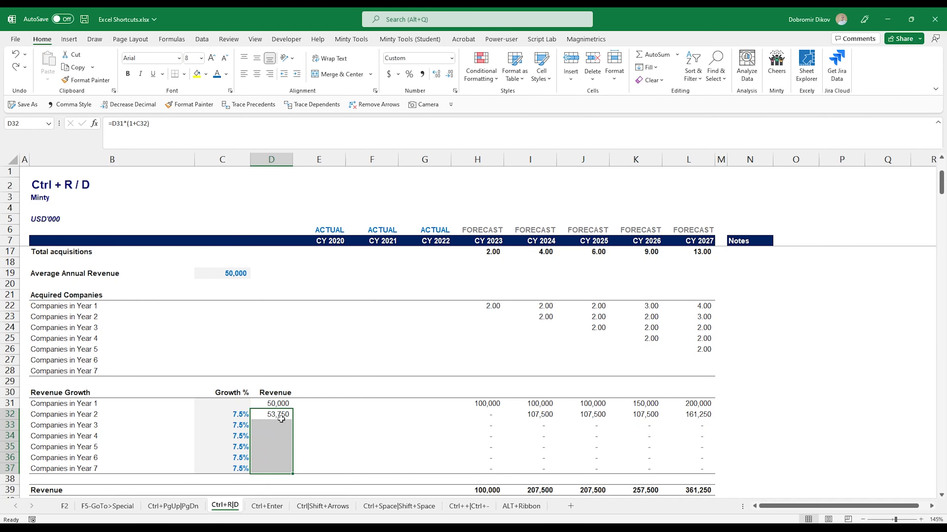
key(ctrl+d)
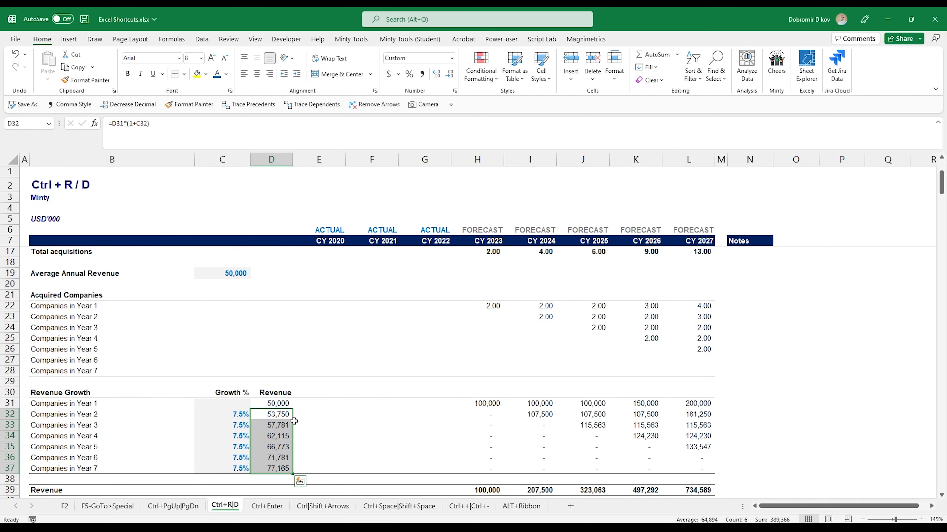
Change the Revenue formula in D32 to =D31*(1+C32)-5 and reselect the cell.
click(282, 421)
key(Up)
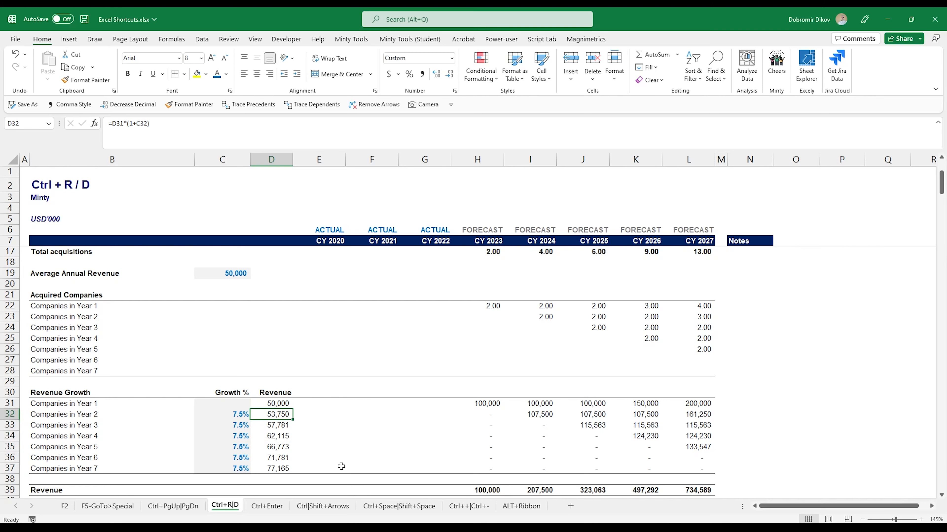
key(F2)
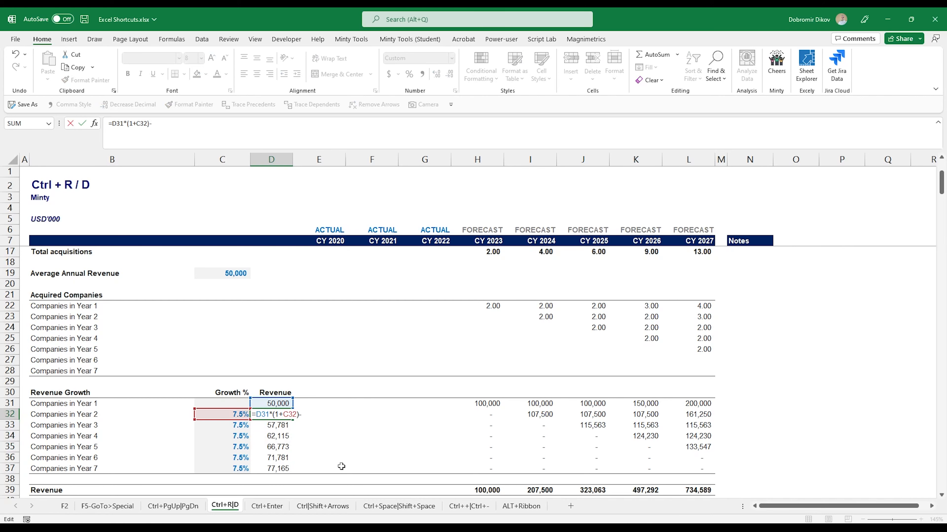
key(Return)
key(Up)
Fill the modified D32 formula down to D37, and undo both the fill and the formula change.
key(shift+Down)
key(shift+Down)
key(shift+Down)
key(shift+Down)
key(shift+Down)
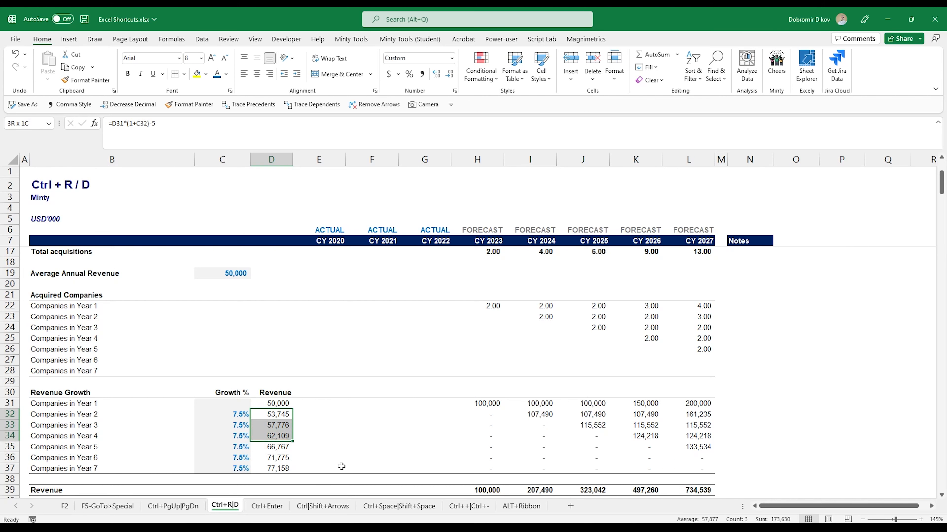
key(ctrl+d)
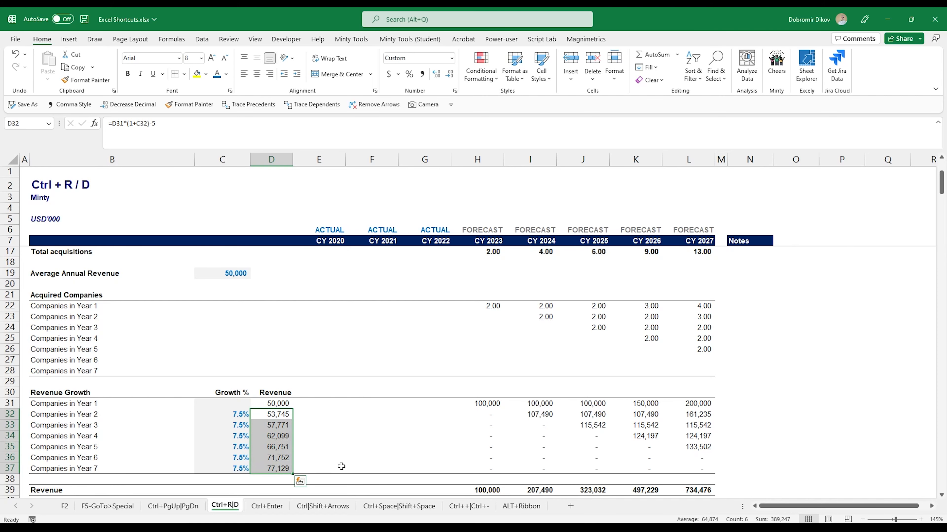
key(ctrl+z)
key(ctrl+z)
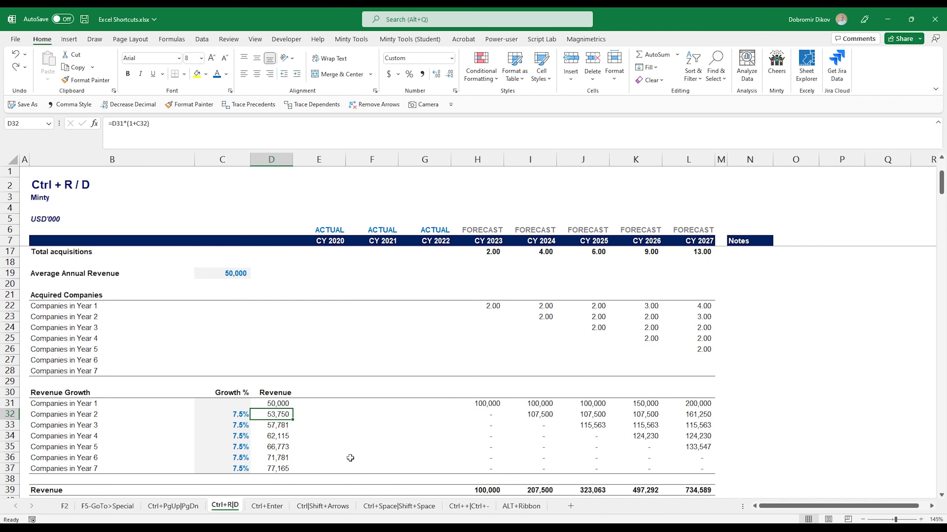
On the Ctrl+Enter sheet, set the Companies in Year 2 growth rate in C32 to 8% and reselect the cell.
key(ctrl+Page_Down)
scroll(334, 406, down, 4)
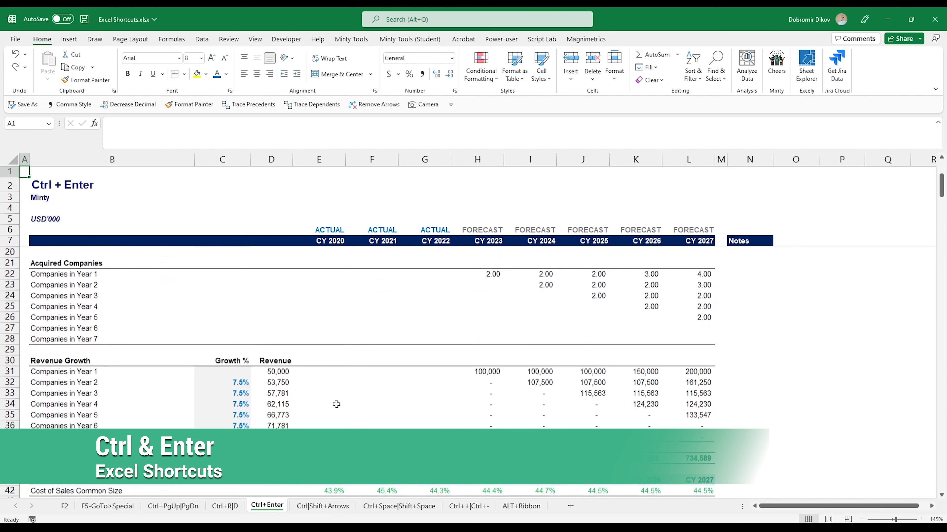
click(232, 382)
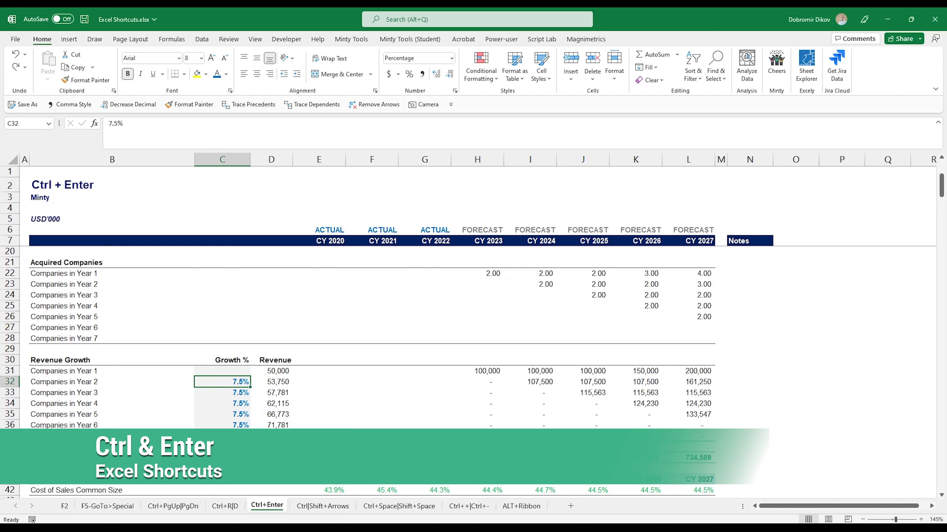
text(8)
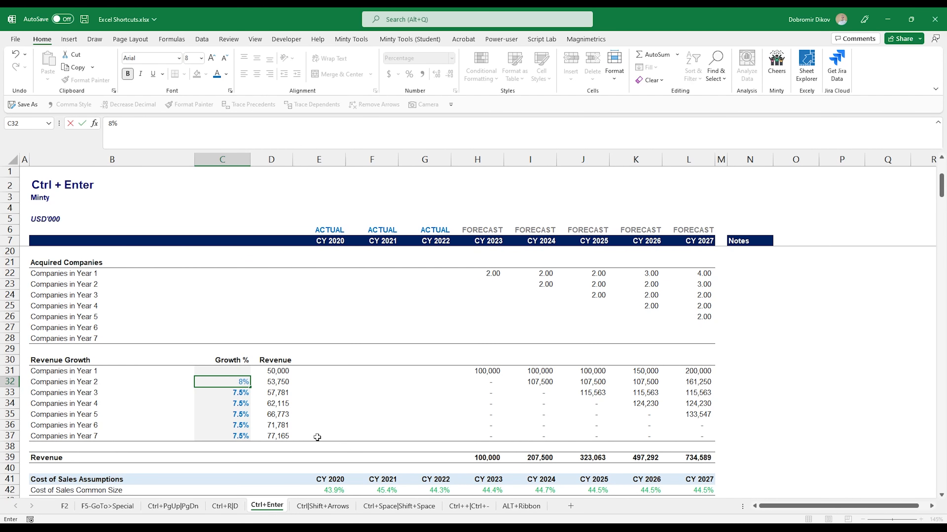
key(Return)
key(Up)
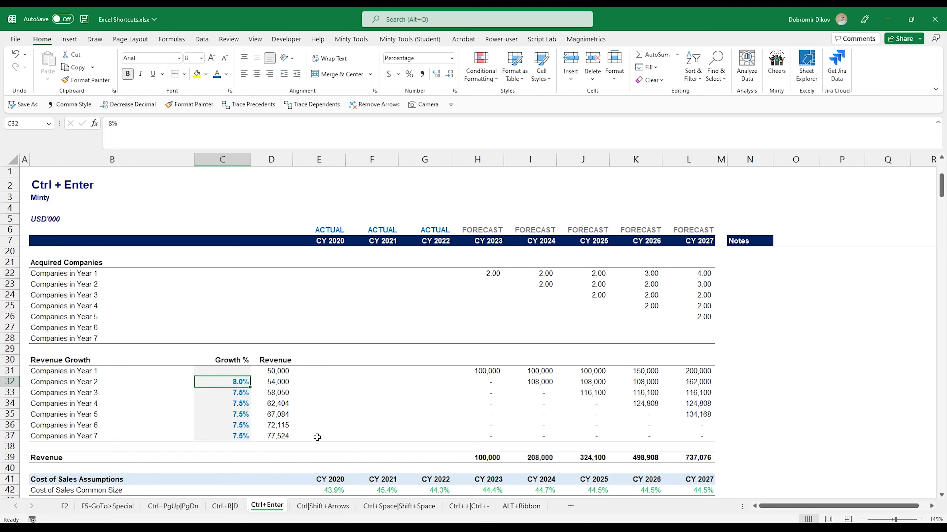
Copy the C32 growth rate to the growth cells below it, and undo both the paste and the C32 change.
key(ctrl+c)
key(shift+Down)
key(shift+Down)
key(shift+Down)
key(shift+Down)
key(shift+Down)
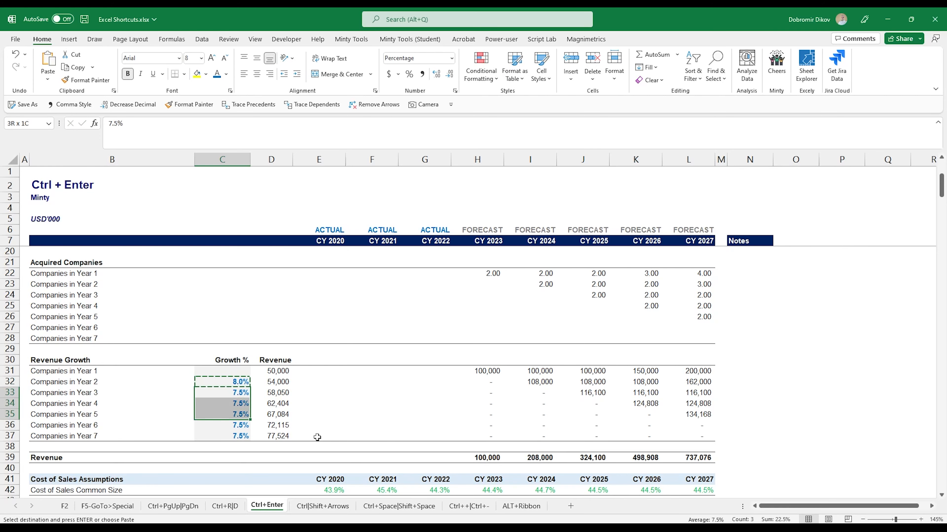
key(ctrl+v)
key(ctrl+z)
key(ctrl+z)
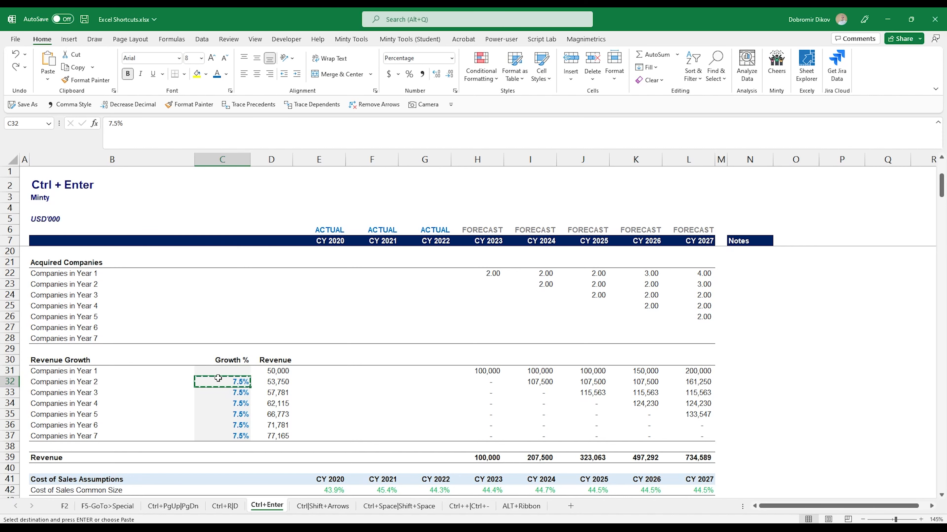
Set all the growth rates in C32:C37 to 8% in a single entry.
drag(223, 380, 221, 439)
text(8)
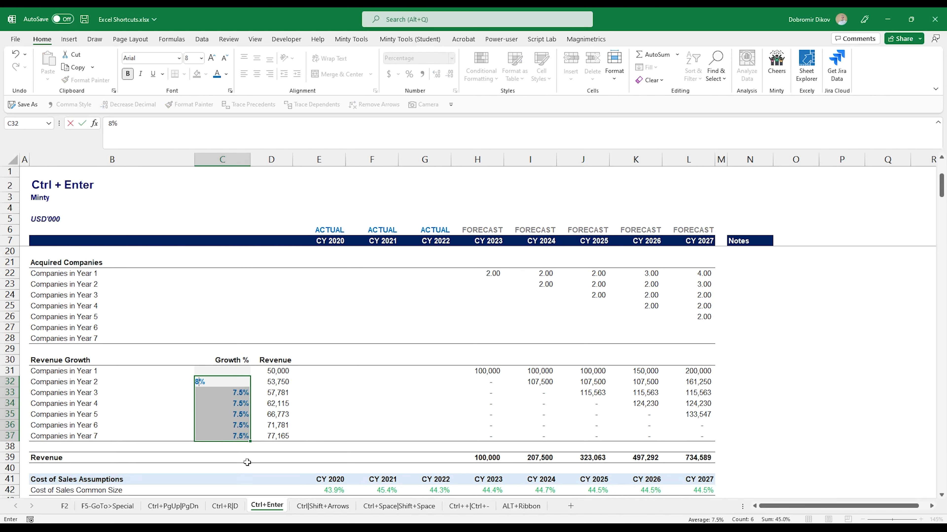
key(ctrl+Return)
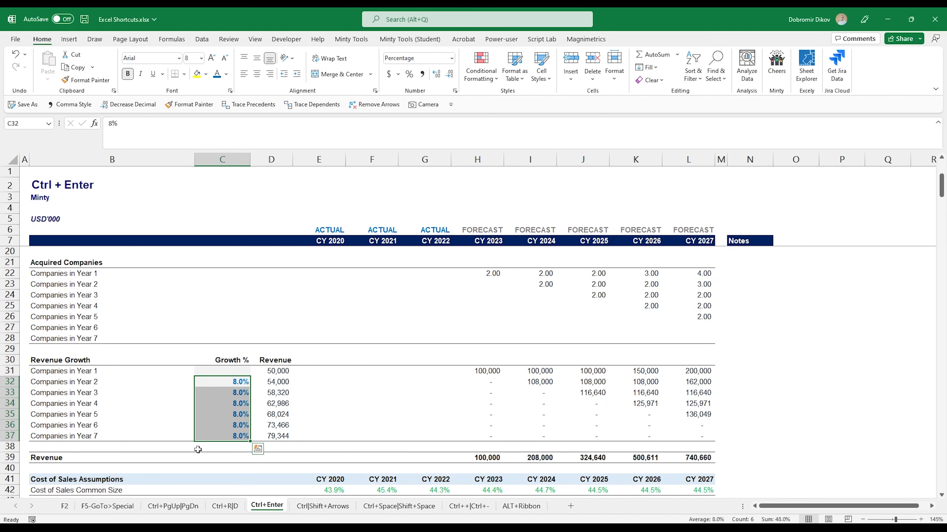
click(232, 380)
key(Left)
Enter the formula =D32*2 into all of F32:F37 at once.
click(346, 380)
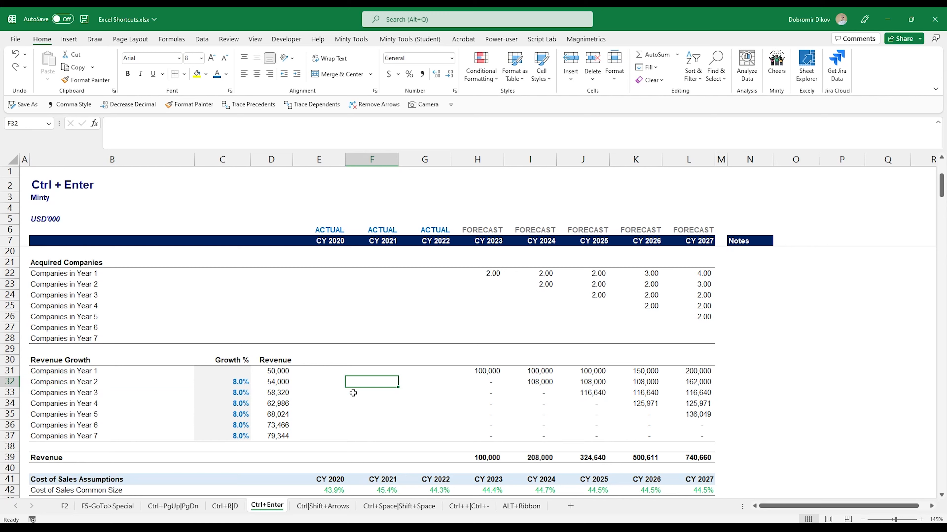
key(shift+Down)
key(shift+Down)
key(shift+Down)
key(shift+Down)
key(shift+Down)
text(=)
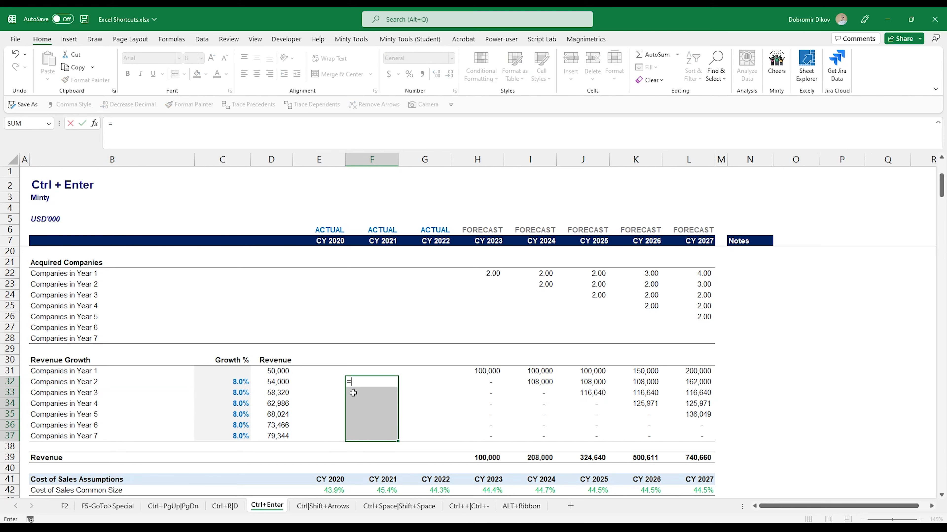
key(Left)
key(Left)
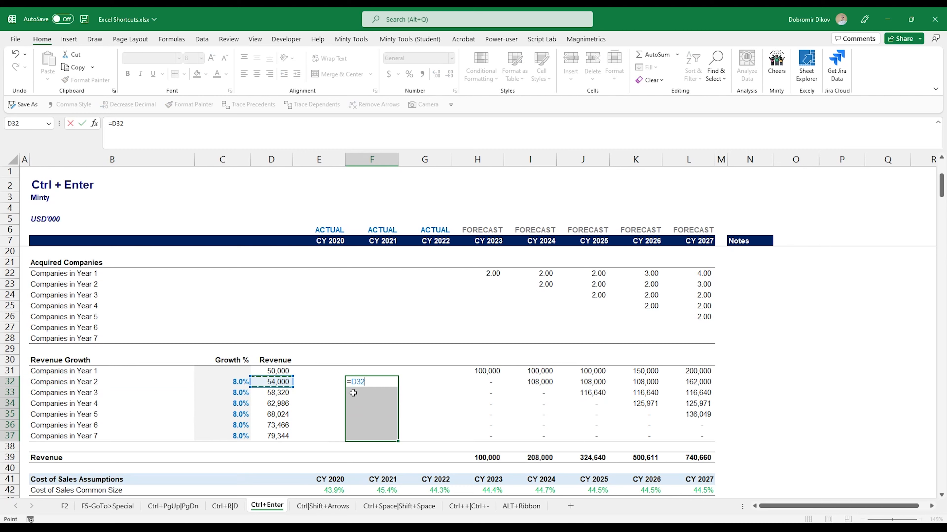
text(*)
key(ctrl+Return)
Check the formulas down column F to F36, inspecting F36's cell reference and leaving the formula as it is.
key(Down)
key(Down)
key(Down)
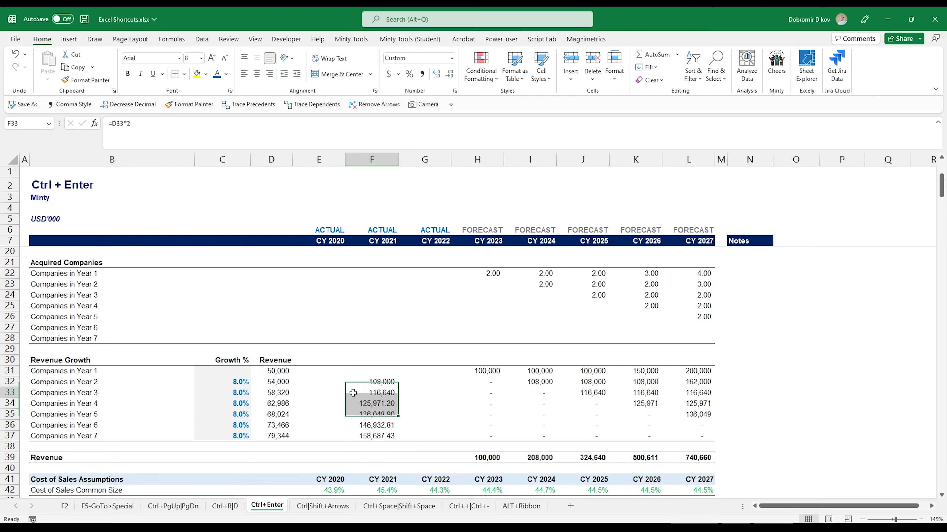
key(Down)
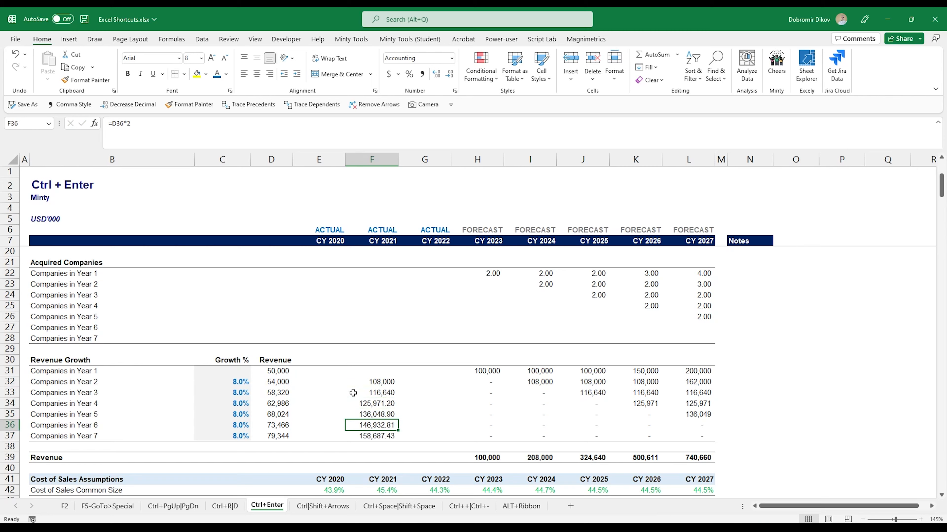
key(F2)
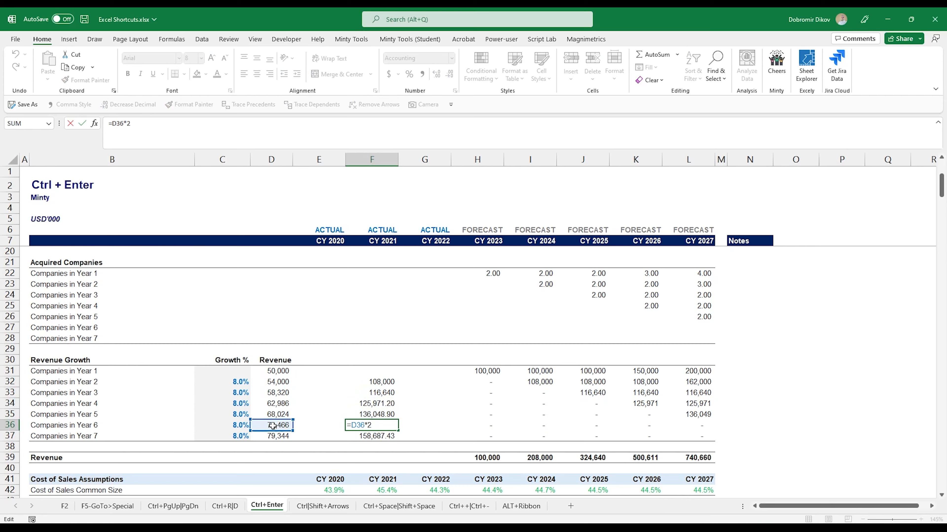
key(ctrl+Return)
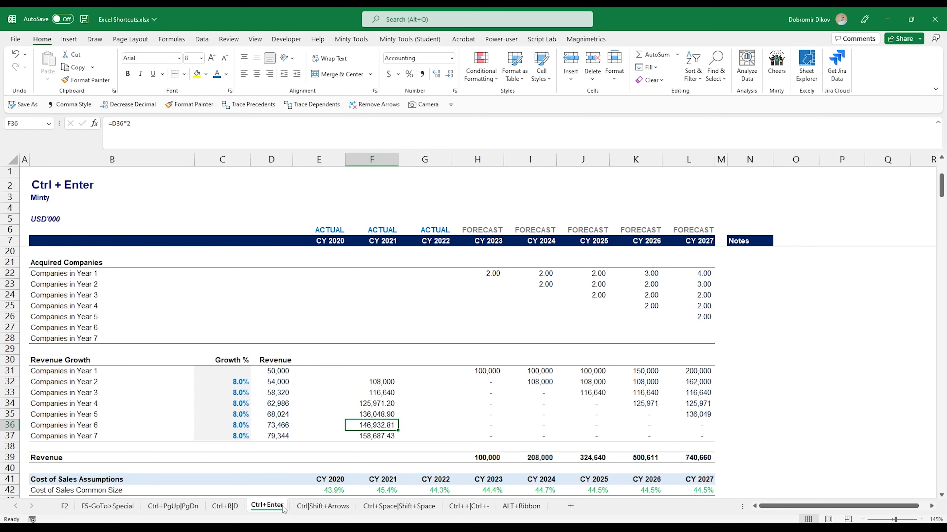
On the Ctrl|Shift+Arrows sheet, jump from E8 to the ends of the row 9 year headers and select E9:L9.
key(ctrl+Page_Down)
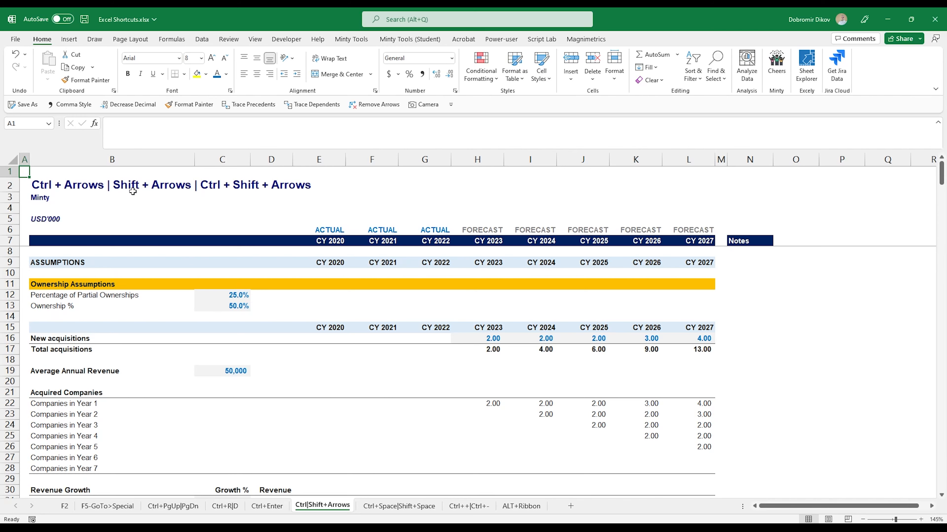
click(320, 251)
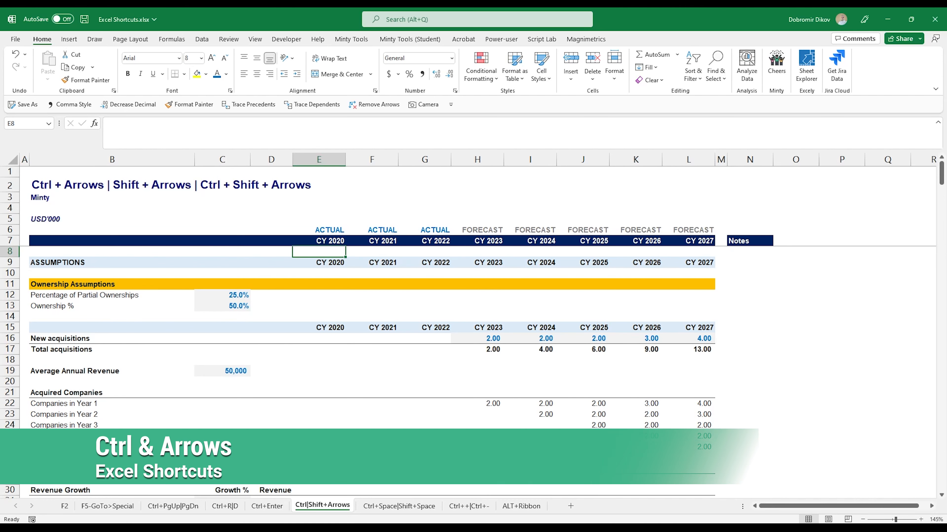
key(ctrl+Down)
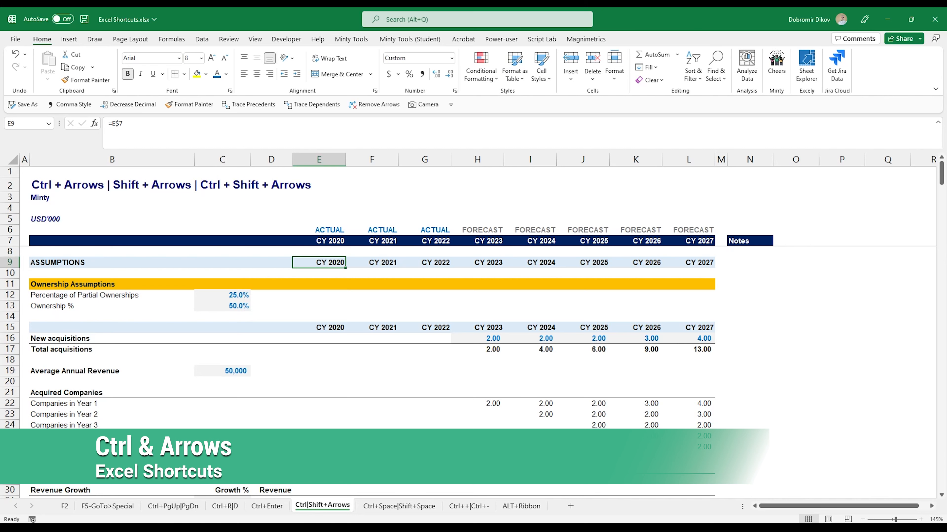
key(ctrl+Right)
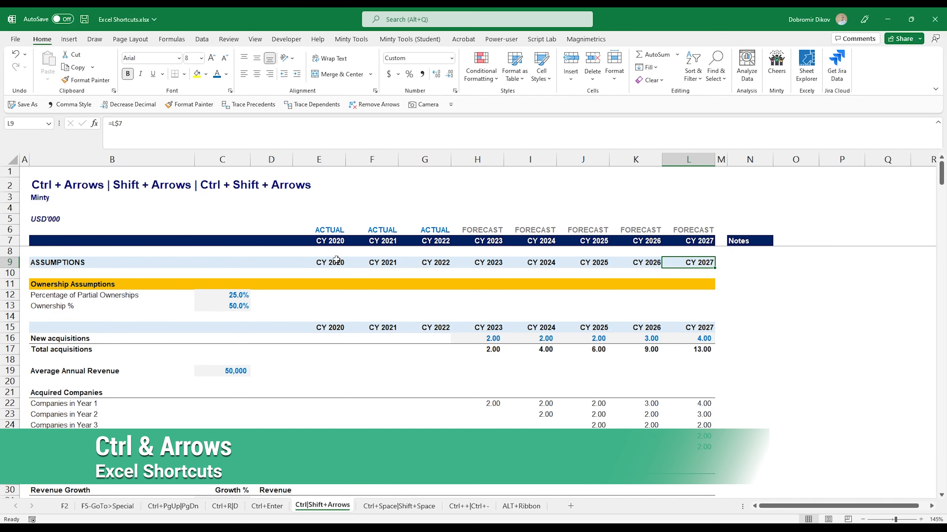
drag(337, 260, 687, 262)
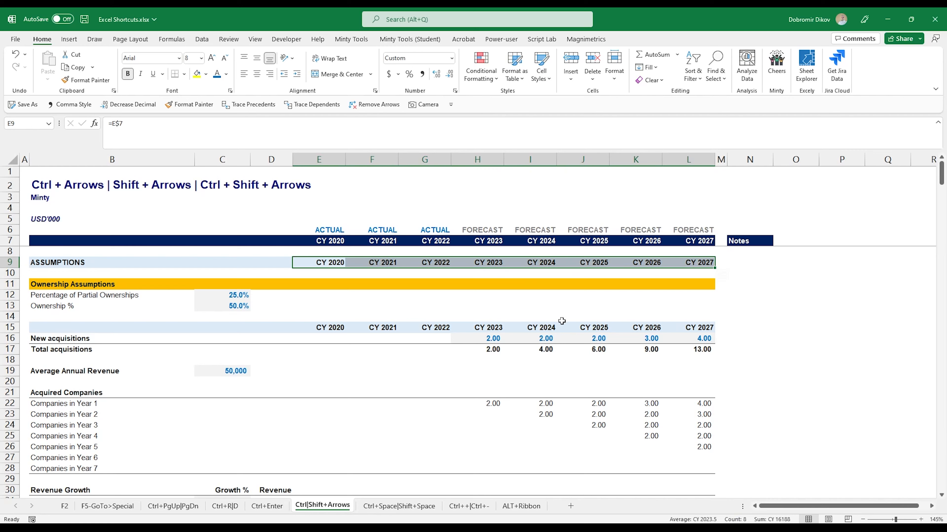
Jump from E9 down column E through E15 to E41, and return to E9.
click(314, 264)
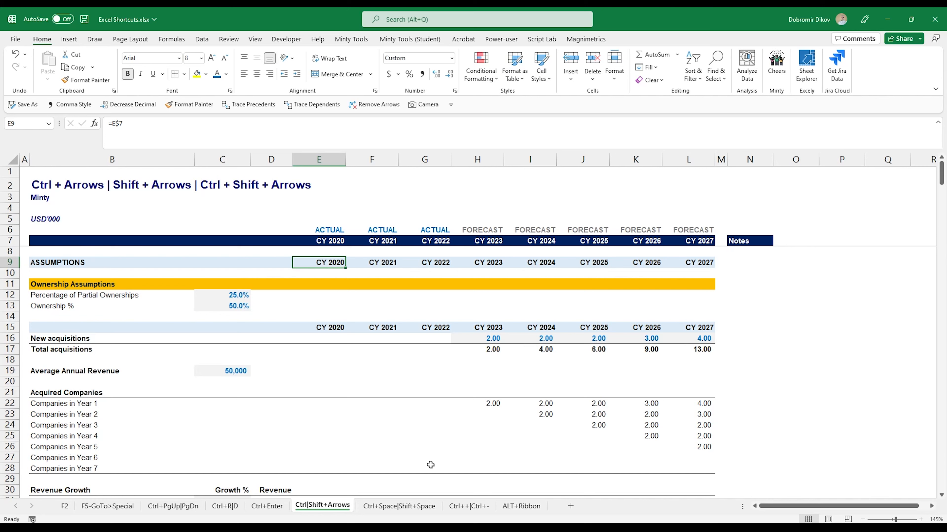
key(ctrl+Down)
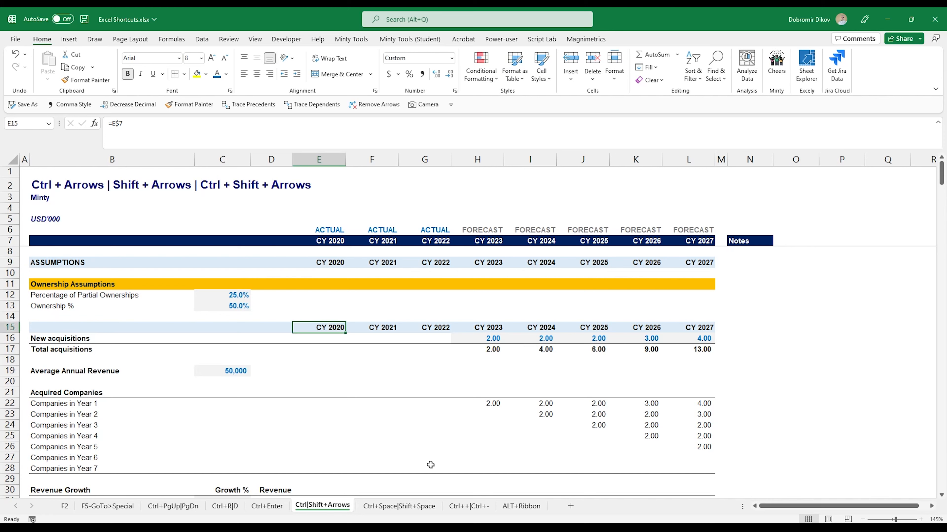
key(ctrl+Down)
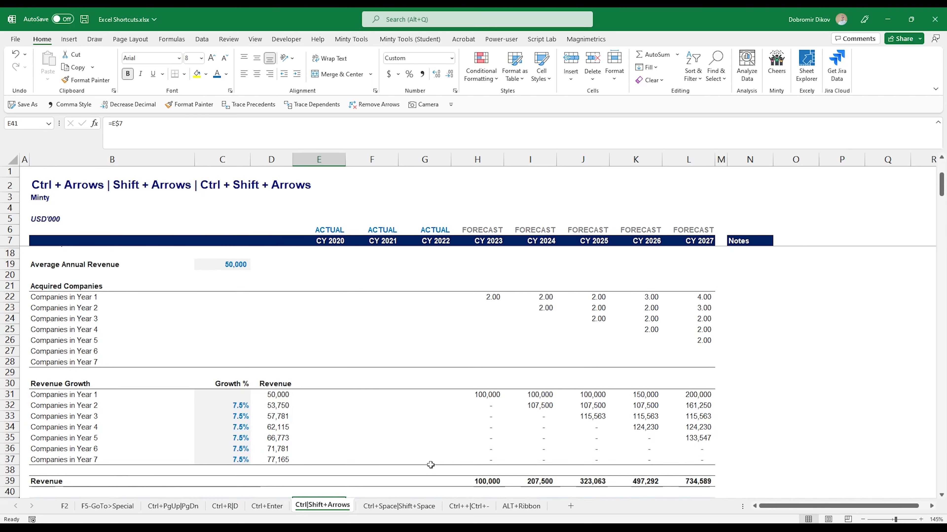
key(ctrl+Up)
key(ctrl+Up)
key(ctrl+Up)
key(ctrl+Up)
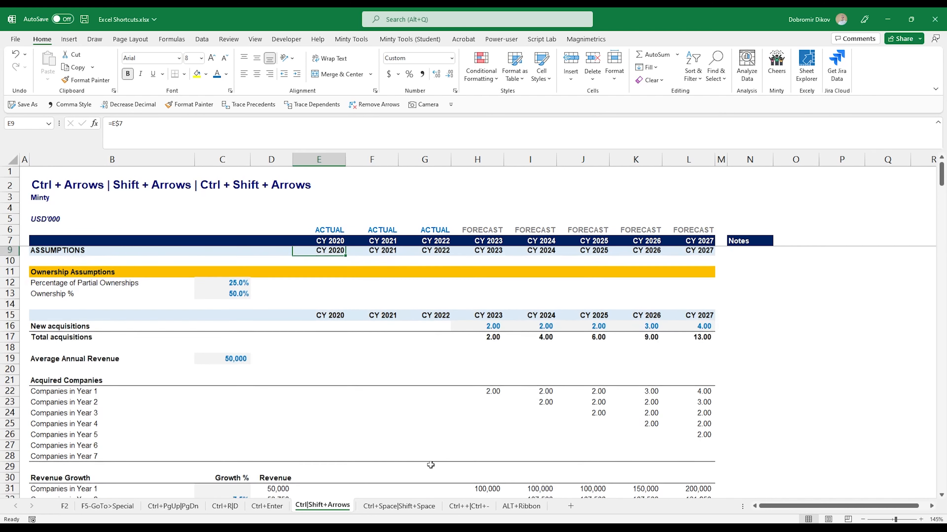
key(Down)
key(Down)
key(Down)
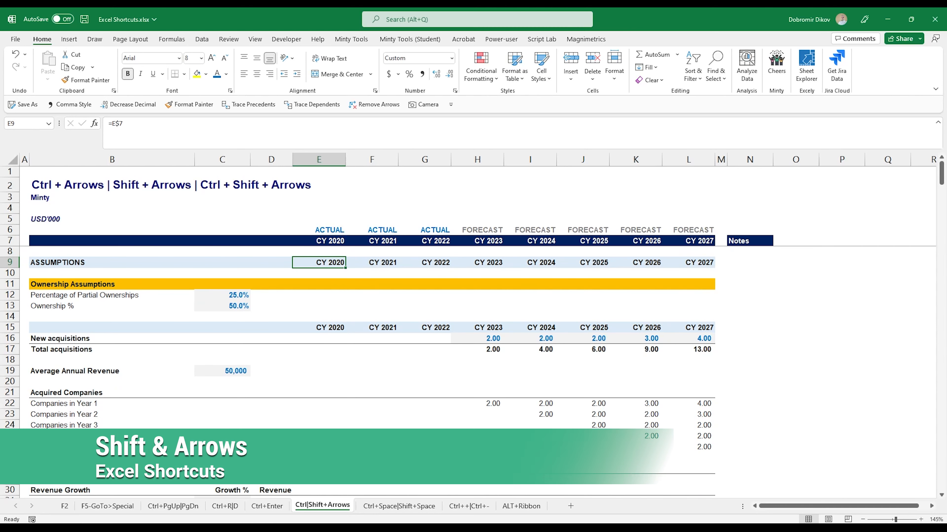
Extend the selection from E9 in both directions along row 9, ending with E9:H9 selected.
key(shift+Right)
key(shift+Right)
key(shift+Left)
key(shift+Left)
key(shift+Left)
key(shift+Left)
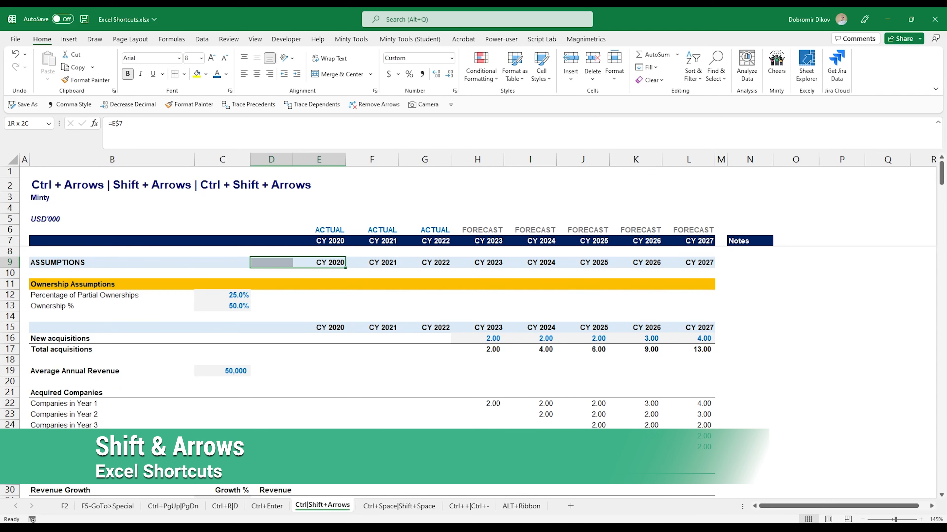
key(shift+Right)
key(shift+Right)
key(shift+Right)
key(shift+Right)
key(shift+Right)
Extend the E9:H9 selection several rows down, and shrink it back to E9 alone.
key(shift+Down)
key(shift+Down)
key(shift+Down)
key(shift+Down)
key(shift+Down)
key(shift+Down)
key(shift+Down)
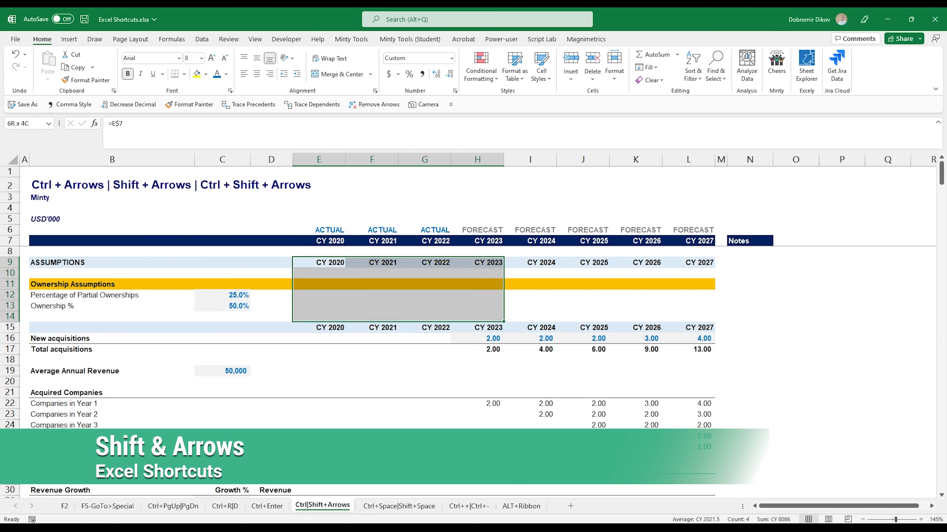
key(shift+Up)
key(shift+Up)
key(shift+Up)
key(shift+Up)
key(shift+Up)
key(shift+Up)
key(shift+Up)
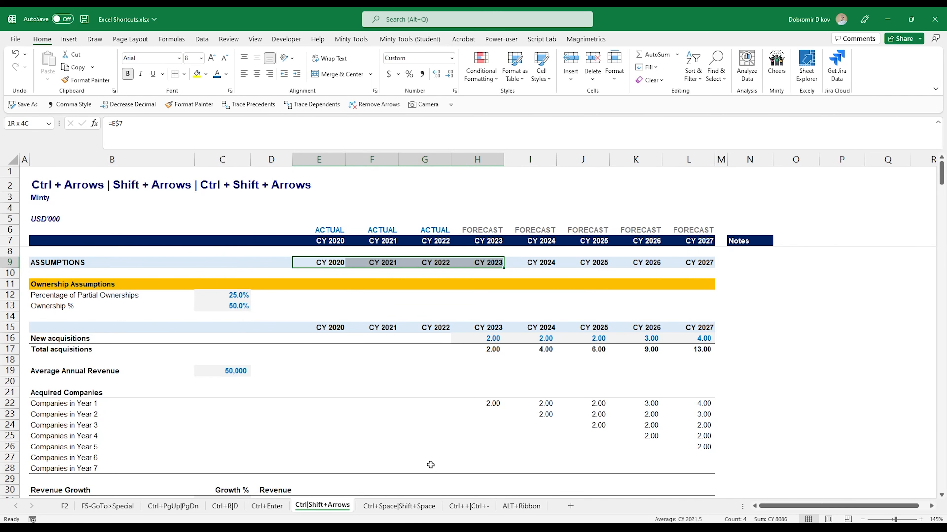
key(shift+Left)
key(shift+Left)
key(shift+Left)
key(shift+Left)
key(shift+Right)
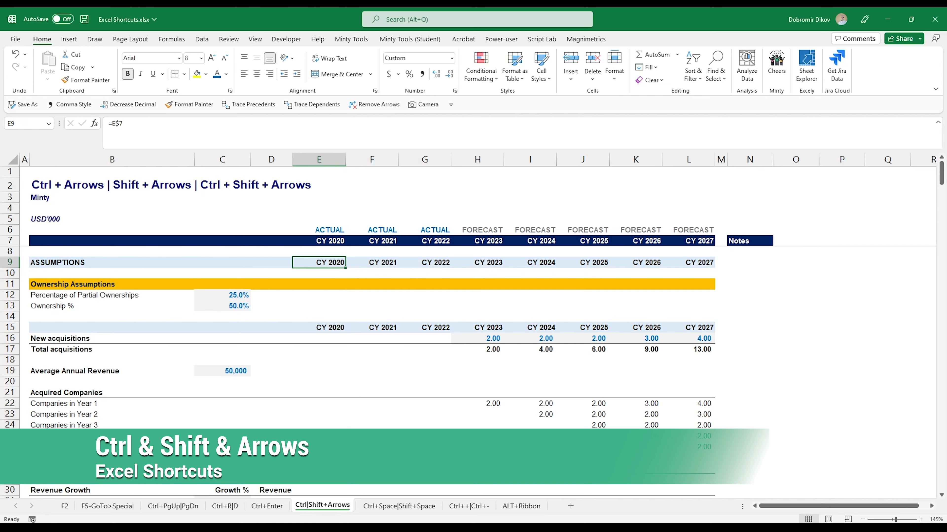
Move cell by cell across the row 9 year headers and back to E9, and select the whole run E9:L9.
key(Right)
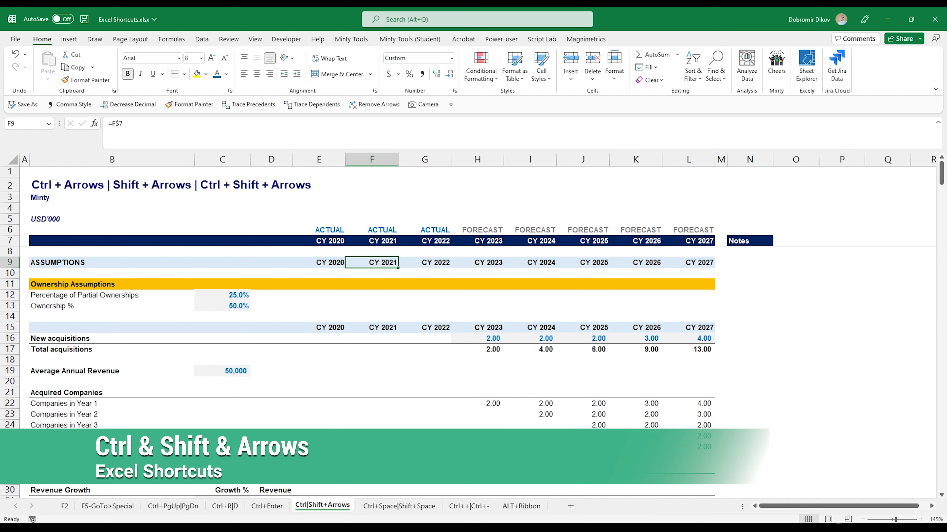
key(Right)
key(Right)
key(Right)
key(Left)
key(Left)
key(Left)
key(Left)
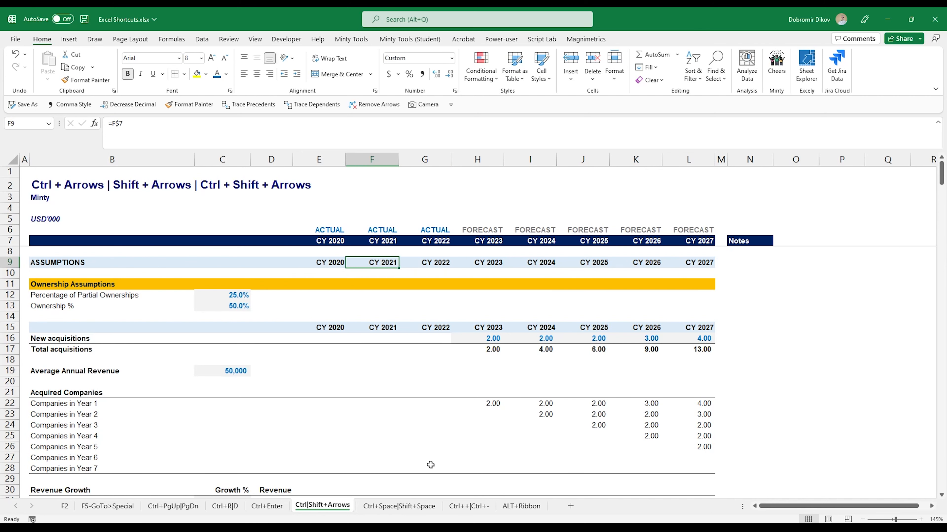
key(ctrl+shift+Right)
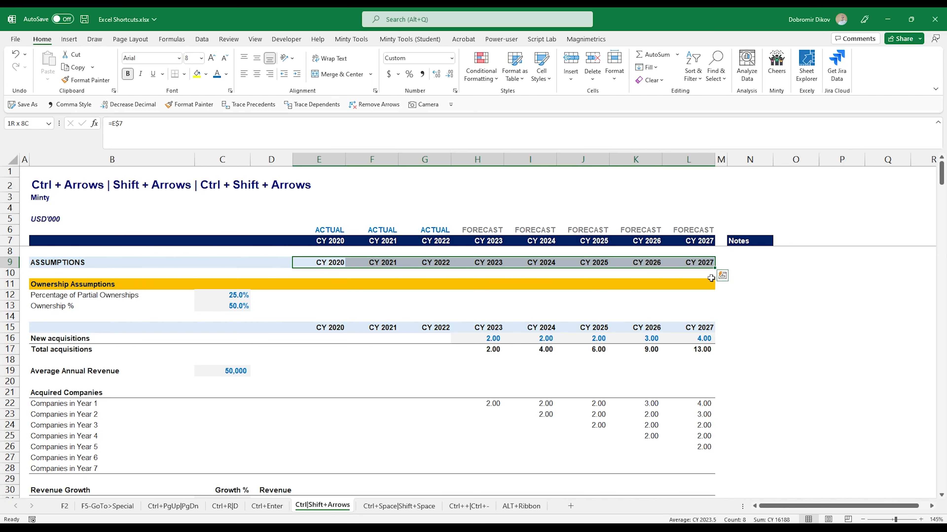
On the Ctrl++|Ctrl+- sheet, insert a blank row above row 15, the CY header row.
click(475, 507)
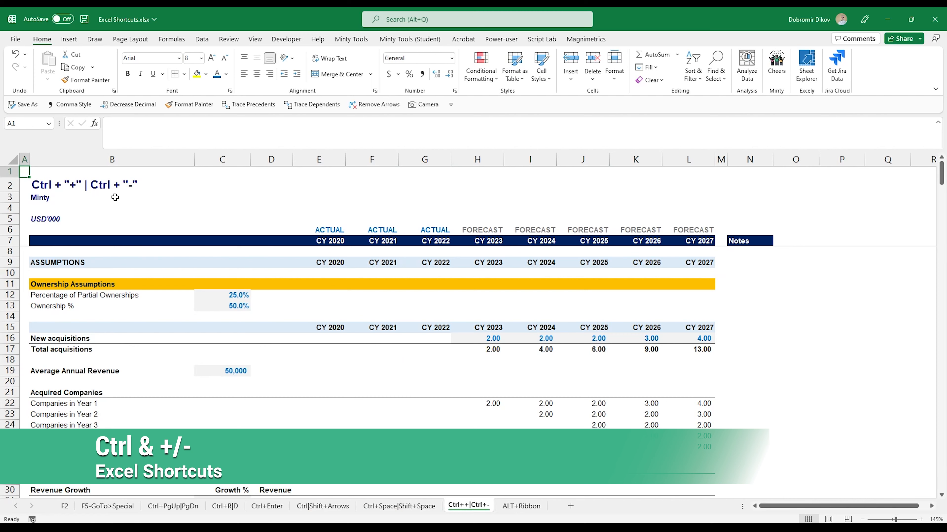
click(382, 318)
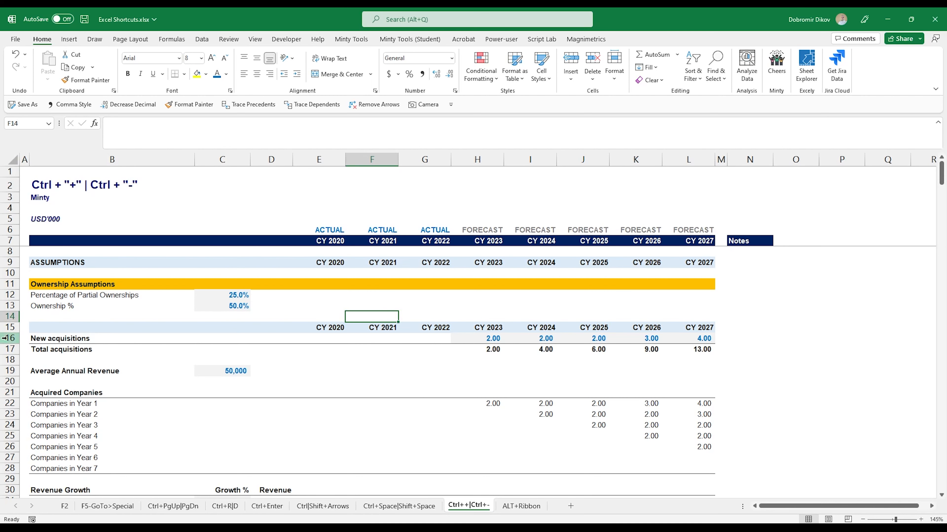
click(10, 327)
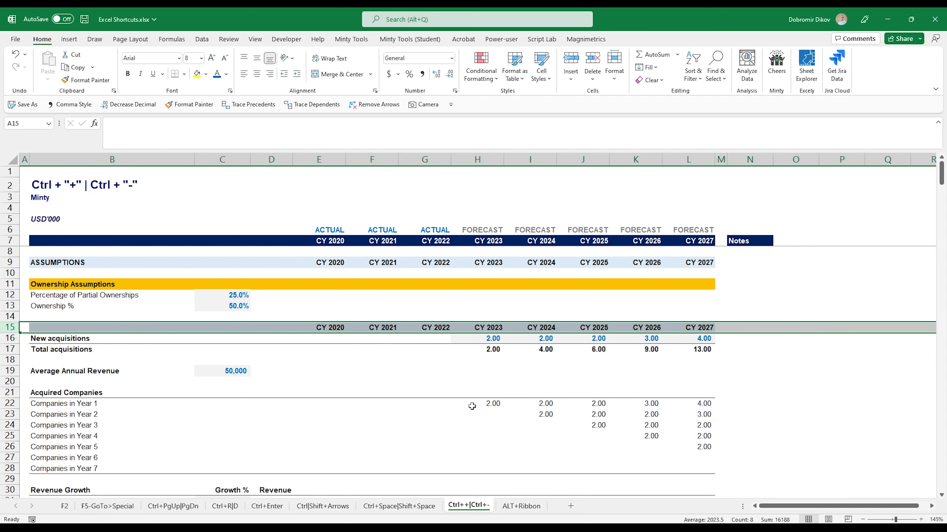
key(ctrl+plus)
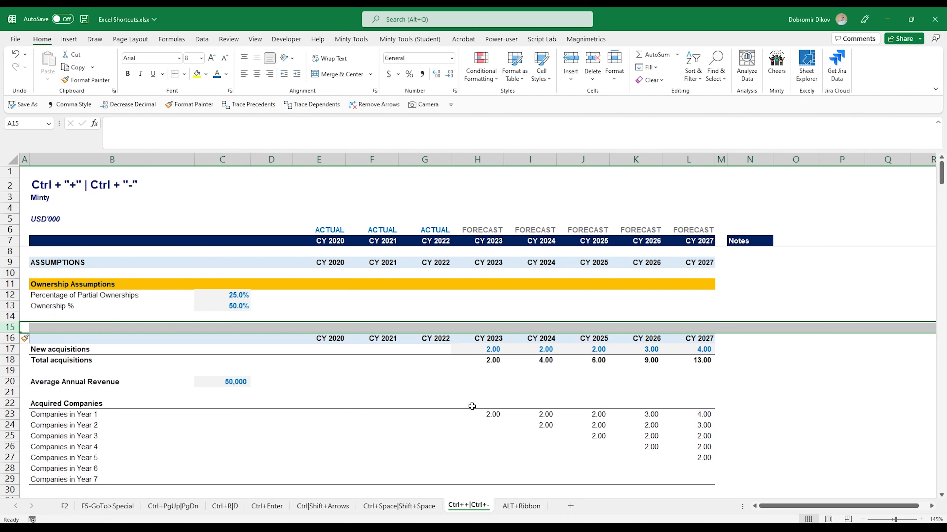
Select rows 15 to 17 and insert three blank rows above them.
key(Up)
key(Down)
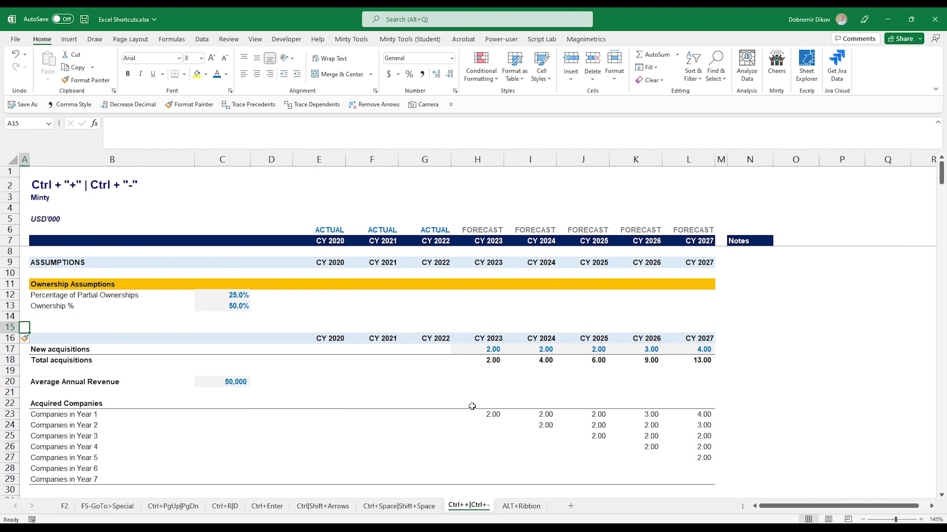
key(shift+space)
key(shift+Down)
key(shift+Down)
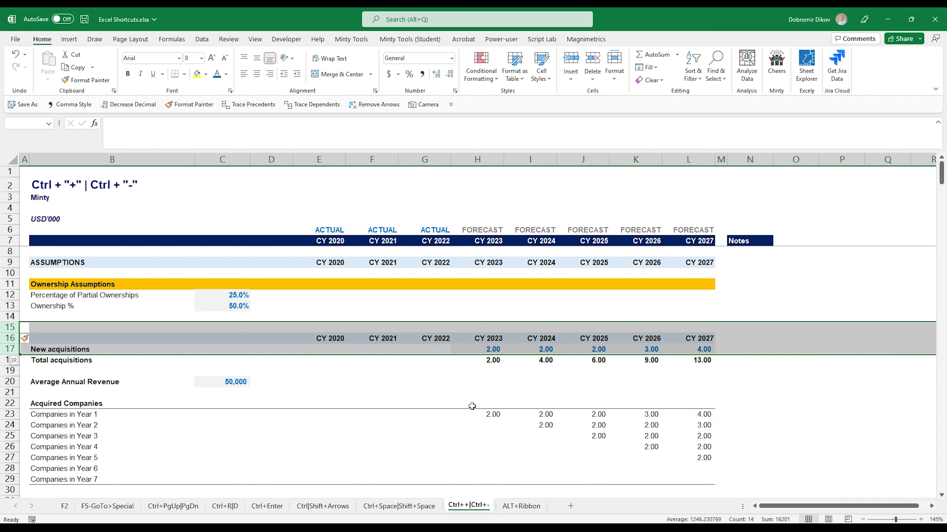
key(ctrl+plus)
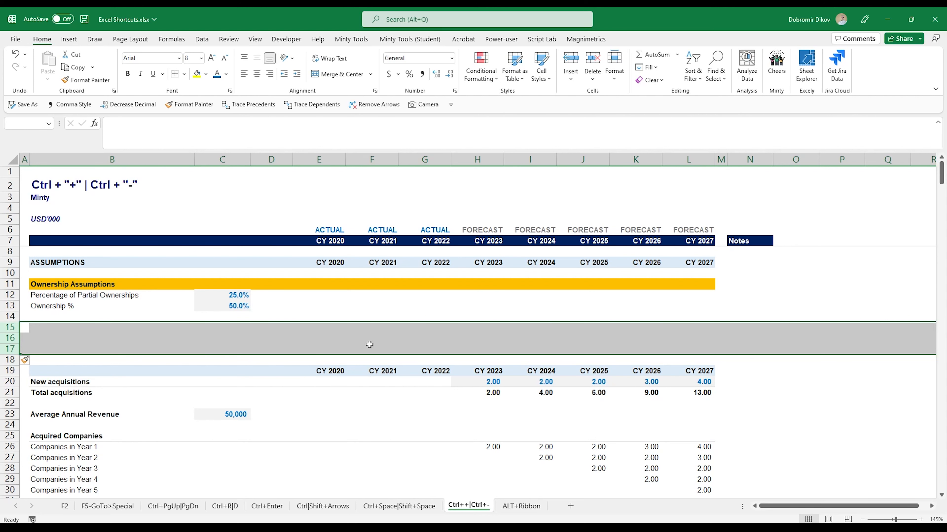
Delete the three blank rows 15 to 17, and select cell E15.
key(ctrl+minus)
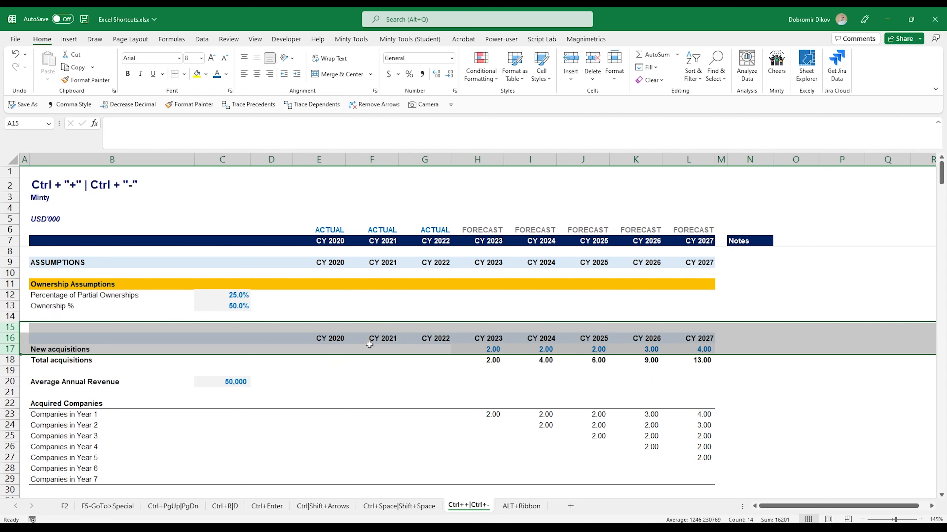
click(320, 327)
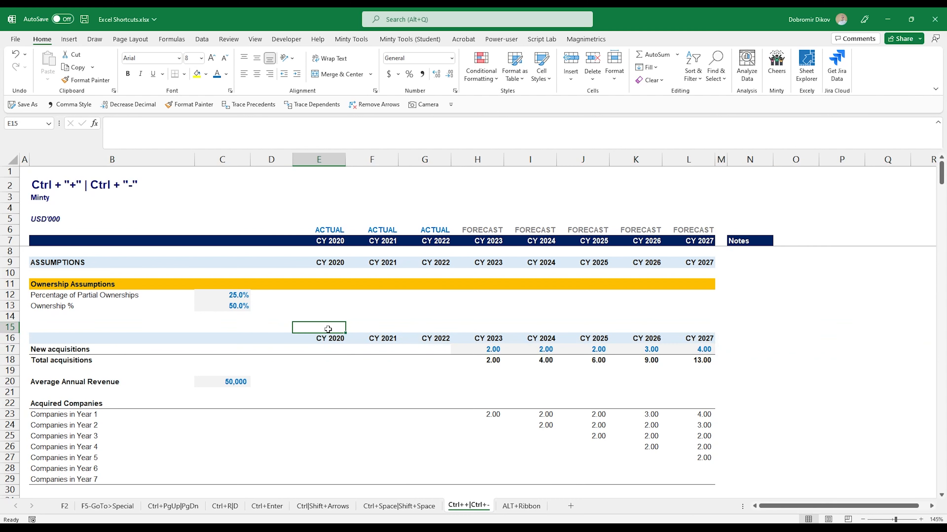
Insert a blank column before column E, the CY 2020 column, and delete it again.
click(319, 160)
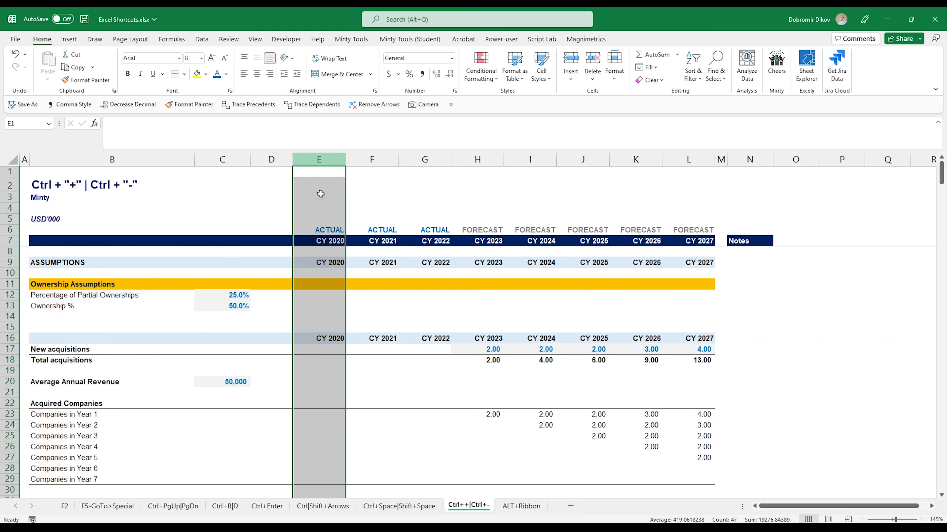
key(ctrl+plus)
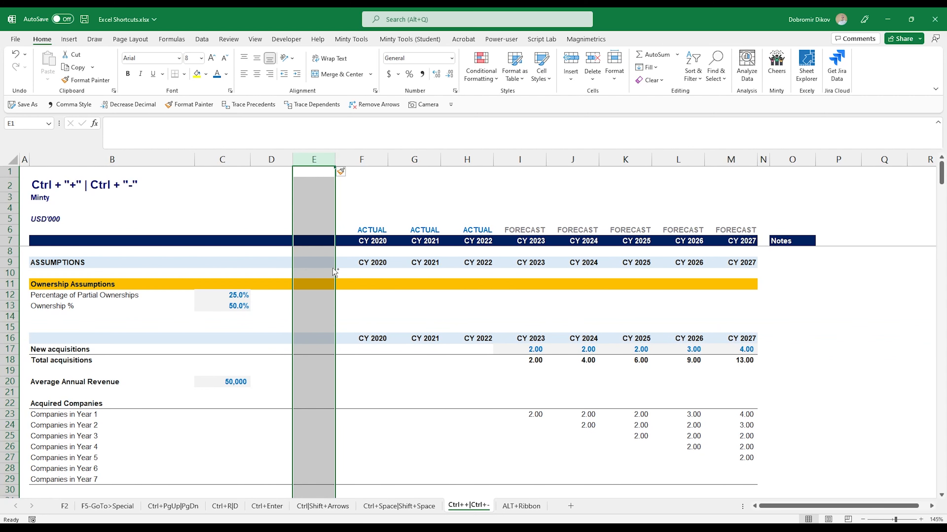
key(ctrl+minus)
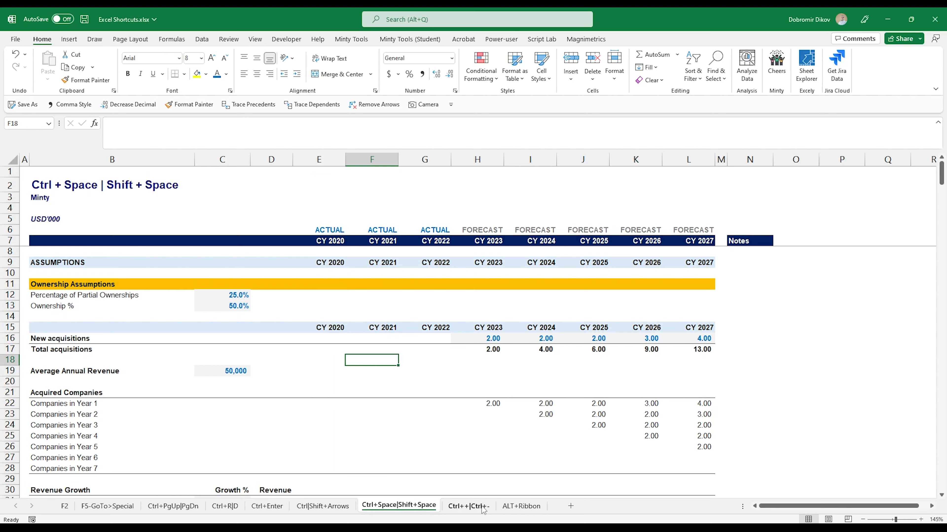
On the Ctrl+Space|Shift+Space sheet, select the whole of row 15, and after that the whole of column E.
click(383, 327)
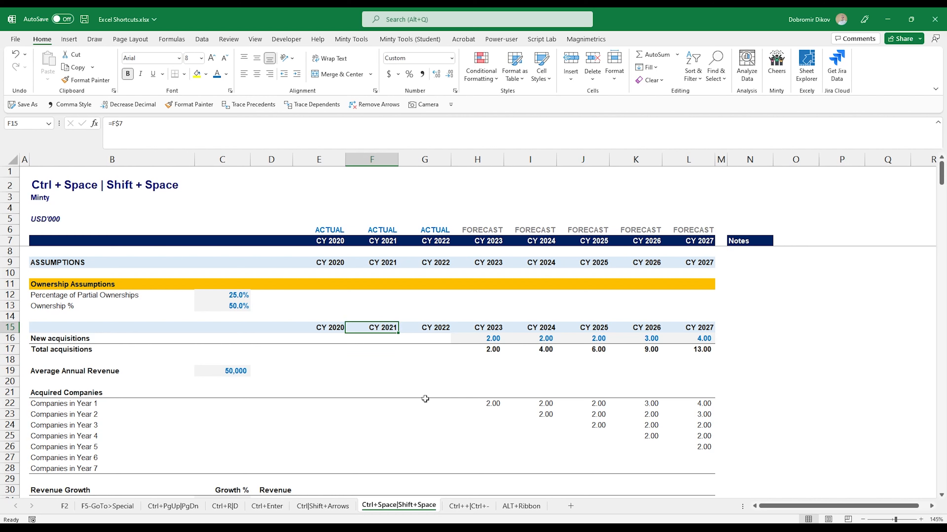
click(10, 327)
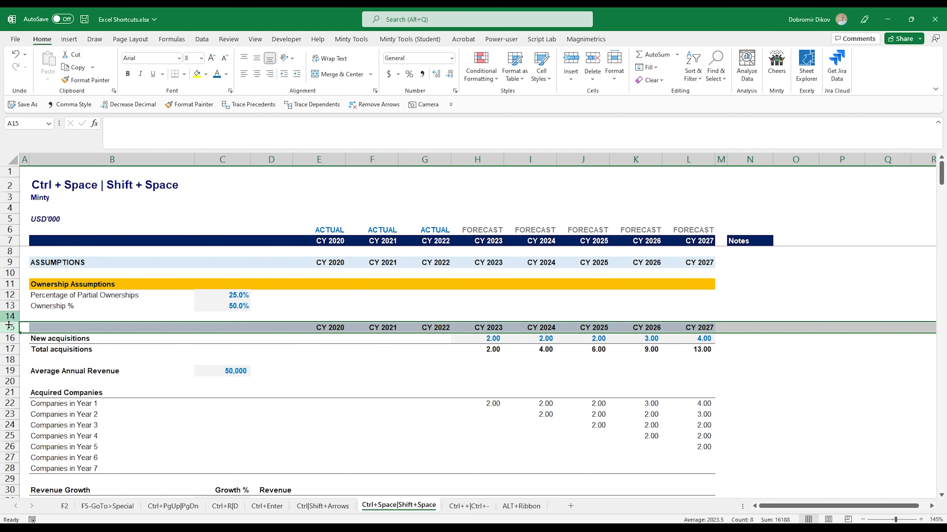
click(328, 158)
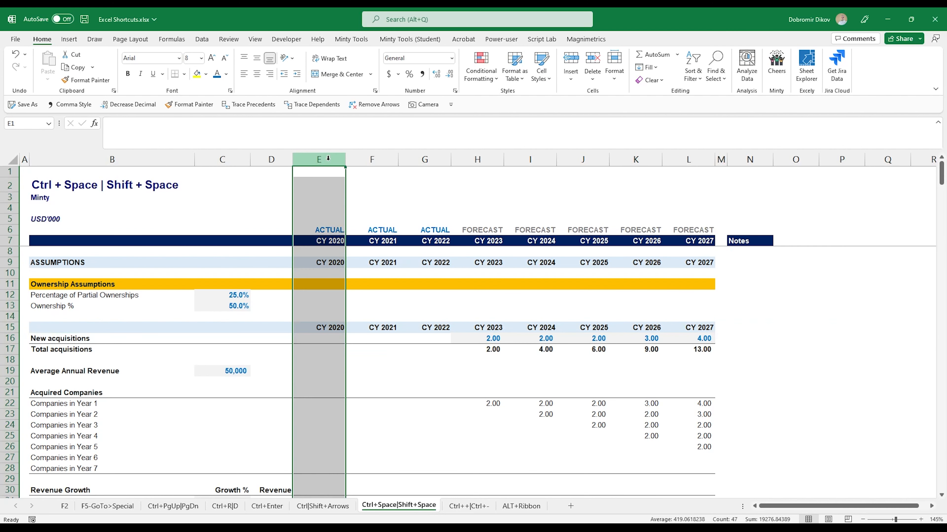
From cell H16, select the entire New acquisitions row, insert a blank row above it, and delete that blank row again.
click(369, 328)
click(424, 360)
click(470, 339)
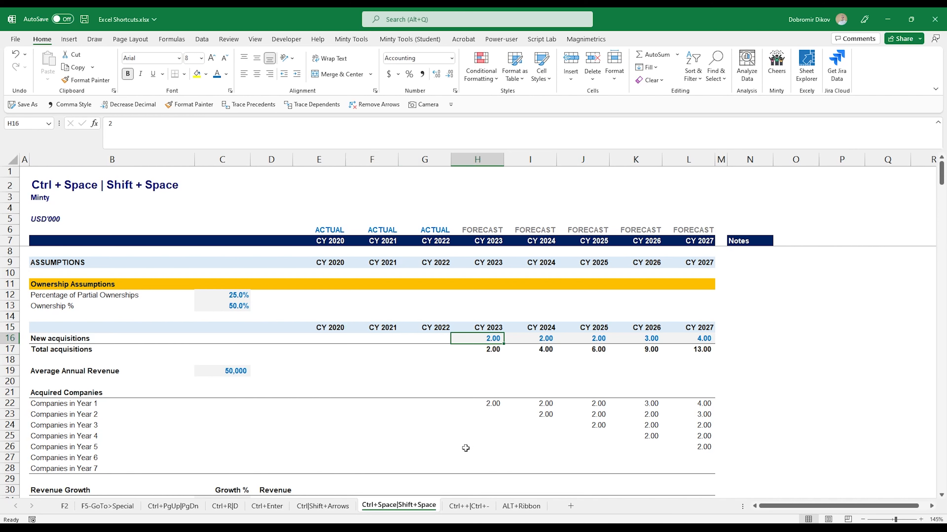
key(shift+space)
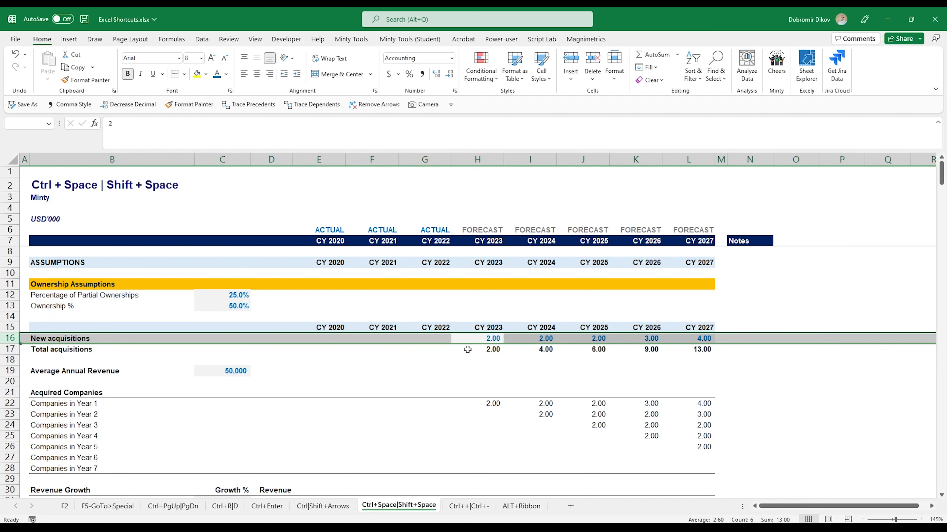
key(ctrl+plus)
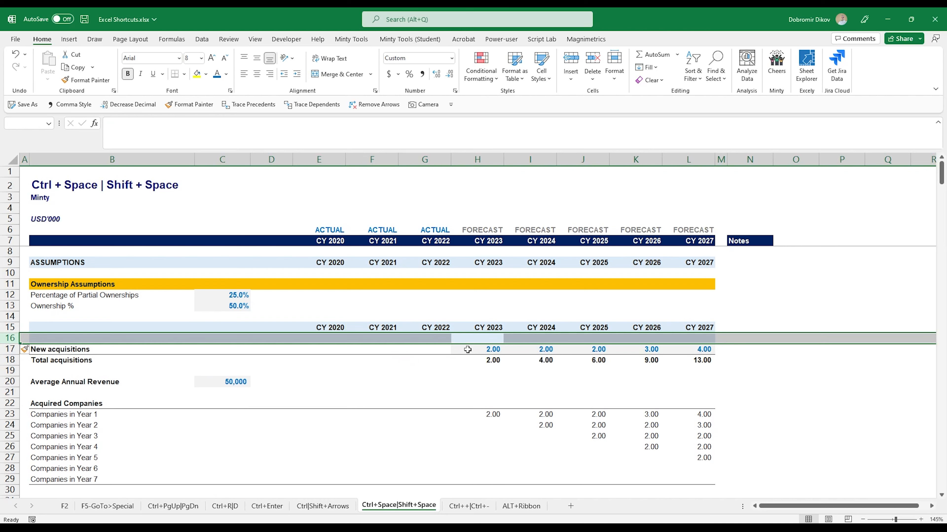
key(ctrl+minus)
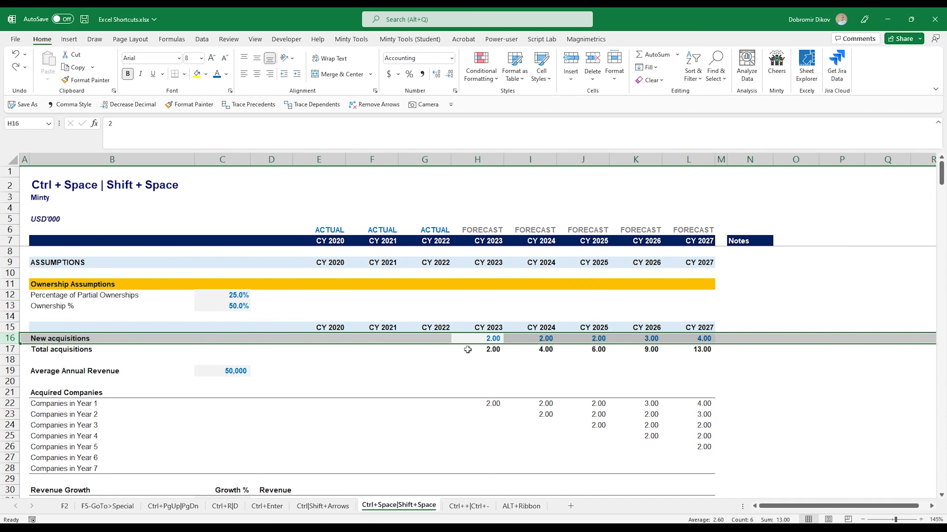
Delete the New acquisitions row 16, and undo the deletion.
key(ctrl+minus)
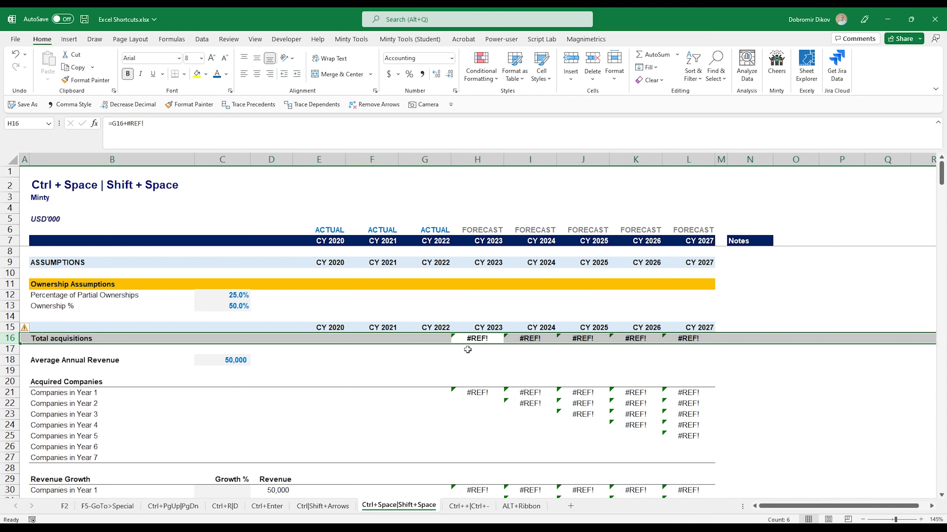
key(ctrl+z)
Select the entire column F from cell F15, and after that the entire column D from cell D15.
key(Left)
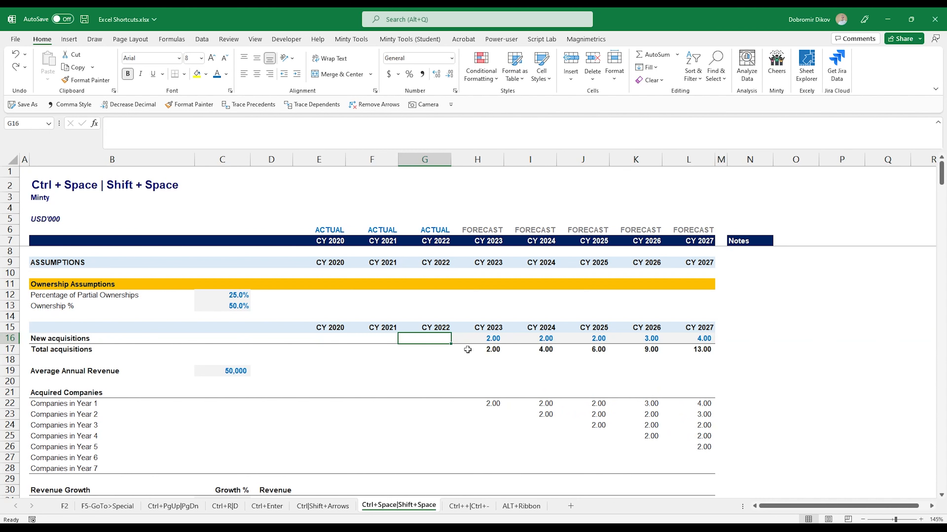
key(Left)
key(Up)
key(ctrl+space)
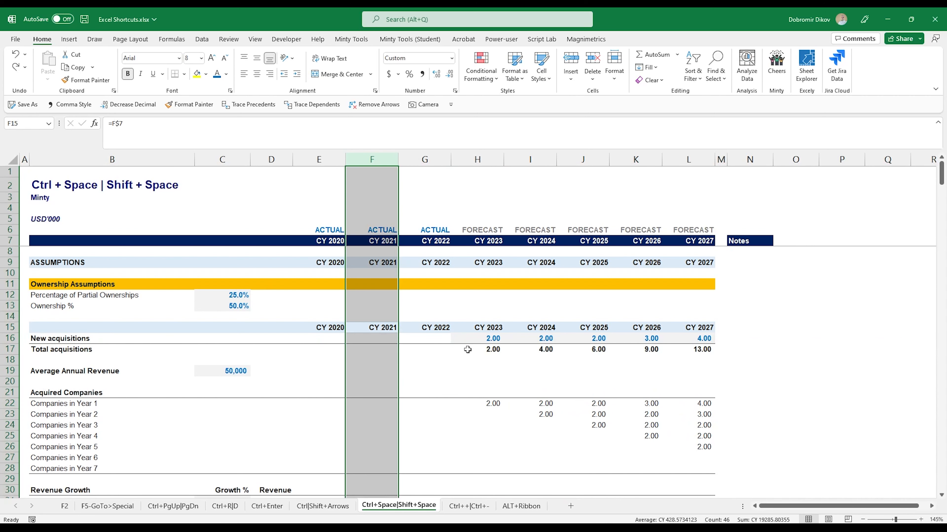
key(Left)
key(Left)
key(ctrl+space)
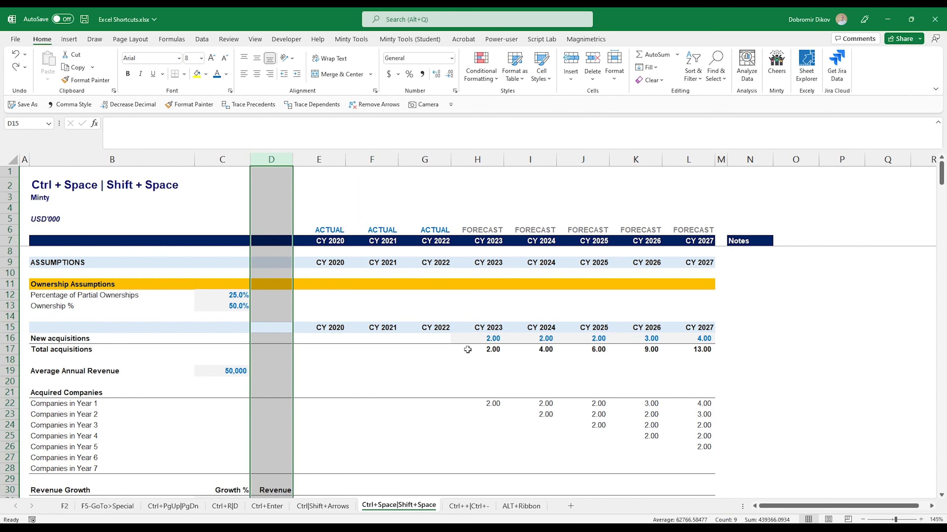
Open the ALT+Ribbon sheet and look through the Insert, Page Layout, Formulas and Data commands, returning to the Home commands.
key(ctrl+Page_Down)
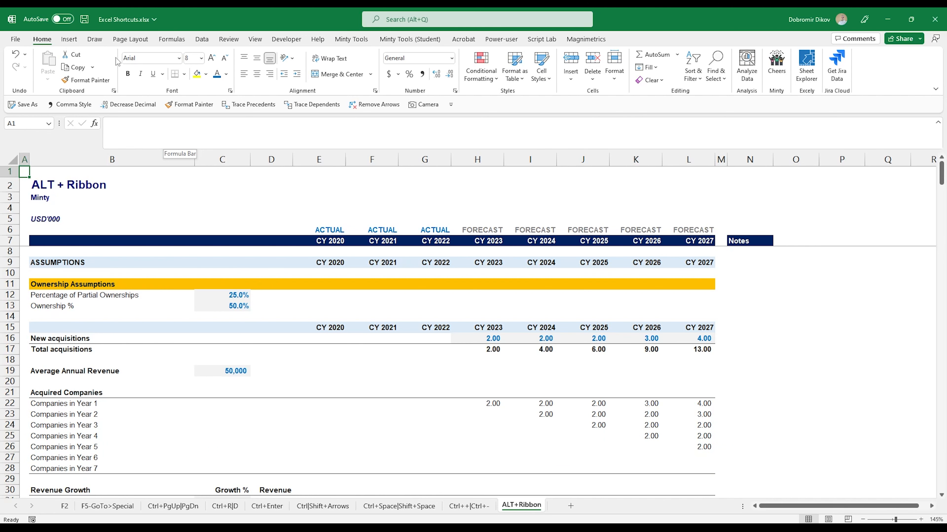
click(69, 40)
click(125, 40)
click(169, 40)
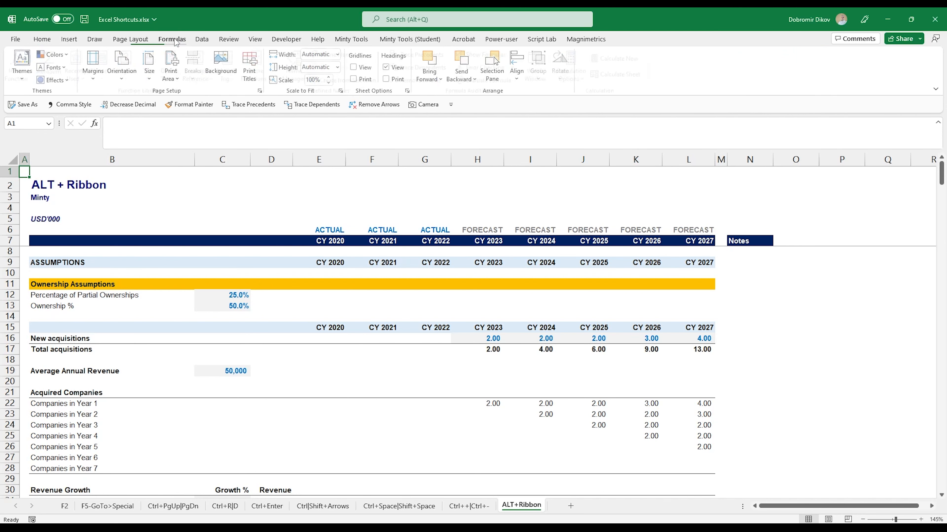
click(202, 40)
click(41, 39)
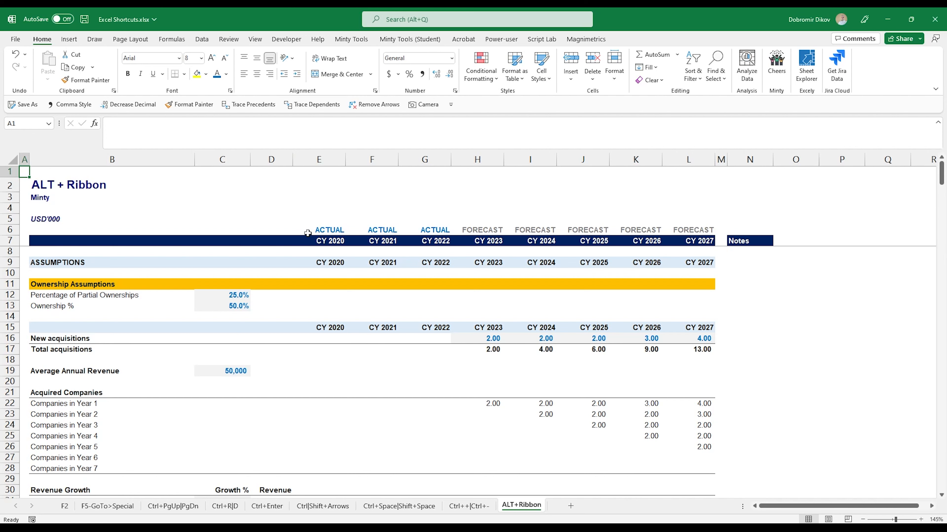
Show the gridlines on the ALT+Ribbon sheet, and hide them again.
key(alt)
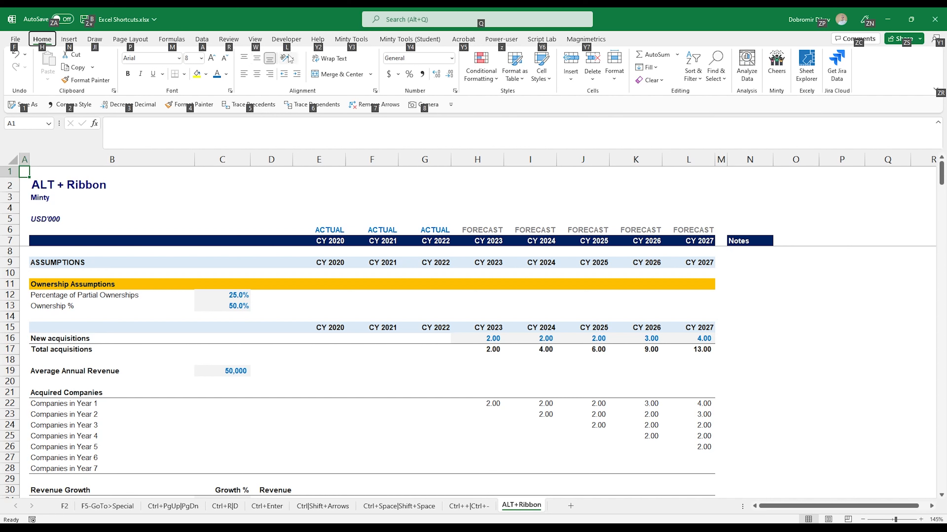
key(w)
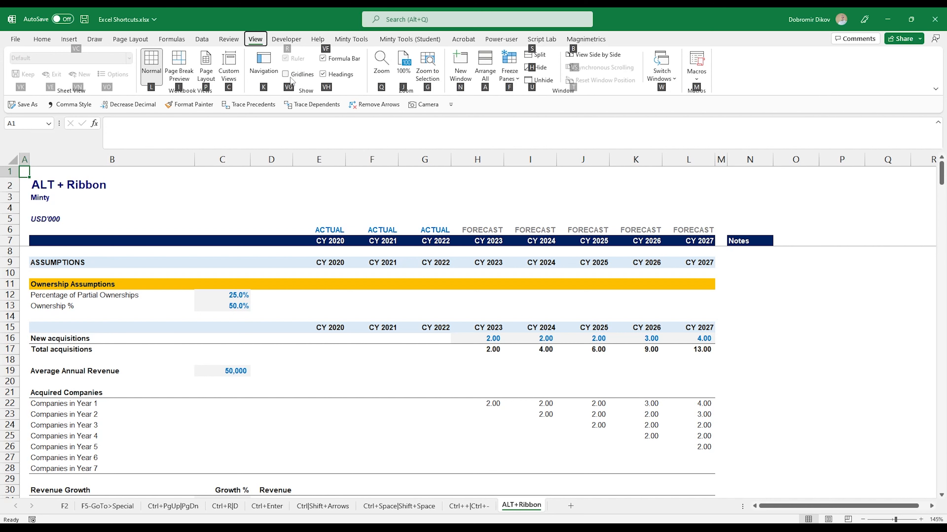
key(v)
key(g)
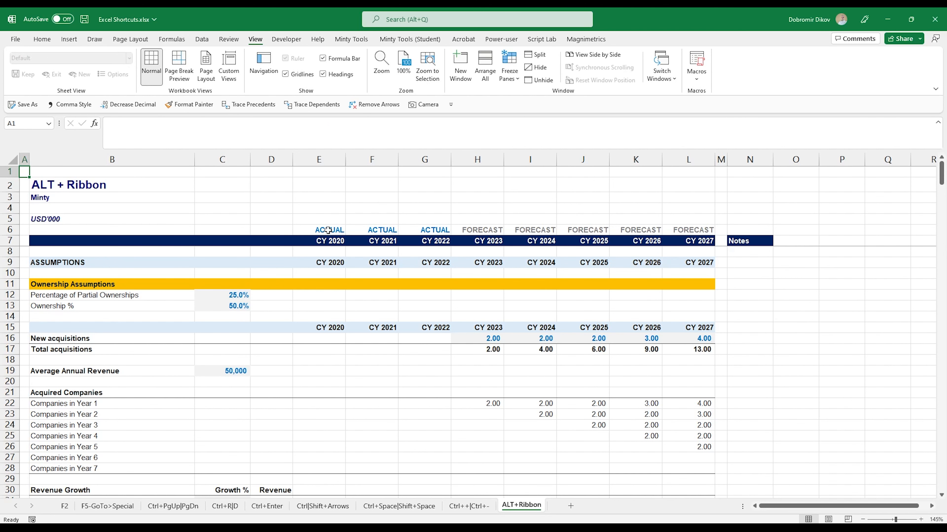
key(alt)
key(w)
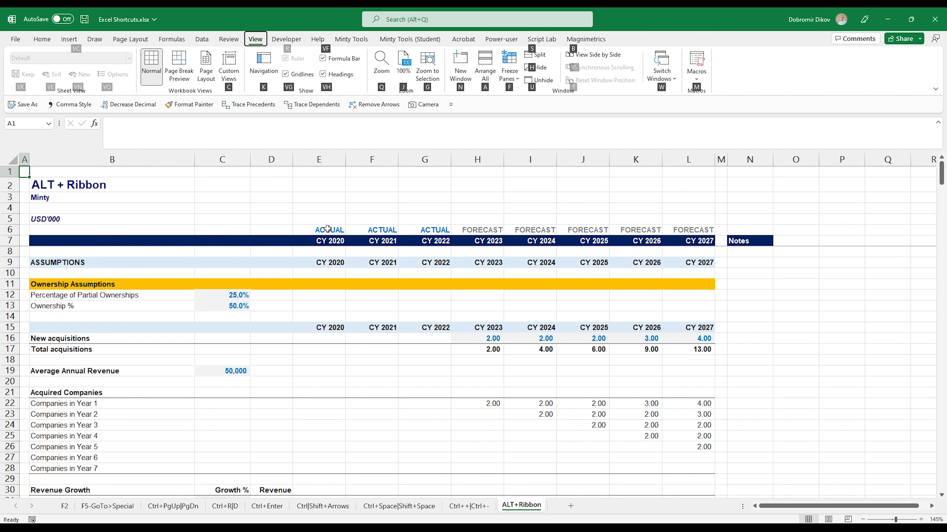
key(v)
key(g)
Narrow column E so its year headers no longer fit, and AutoFit the column's width to its contents.
click(337, 251)
drag(345, 160, 311, 160)
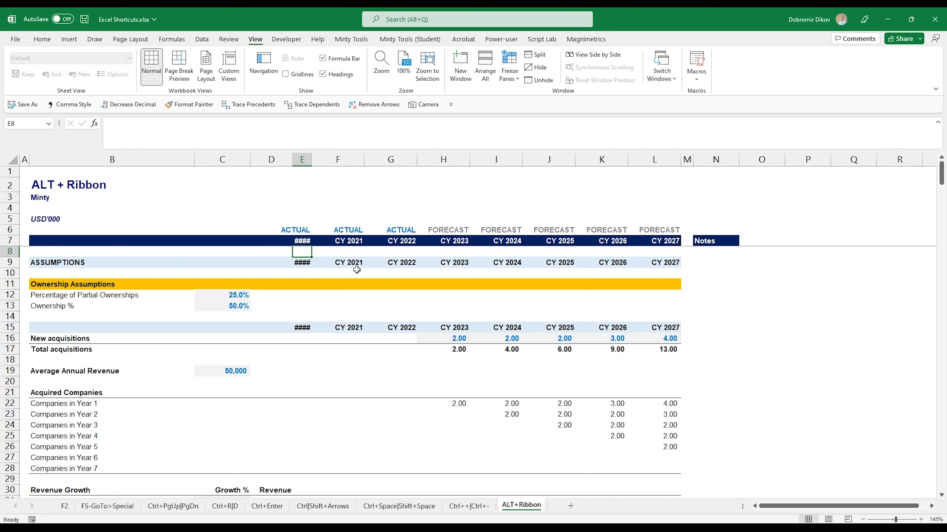
key(ctrl+space)
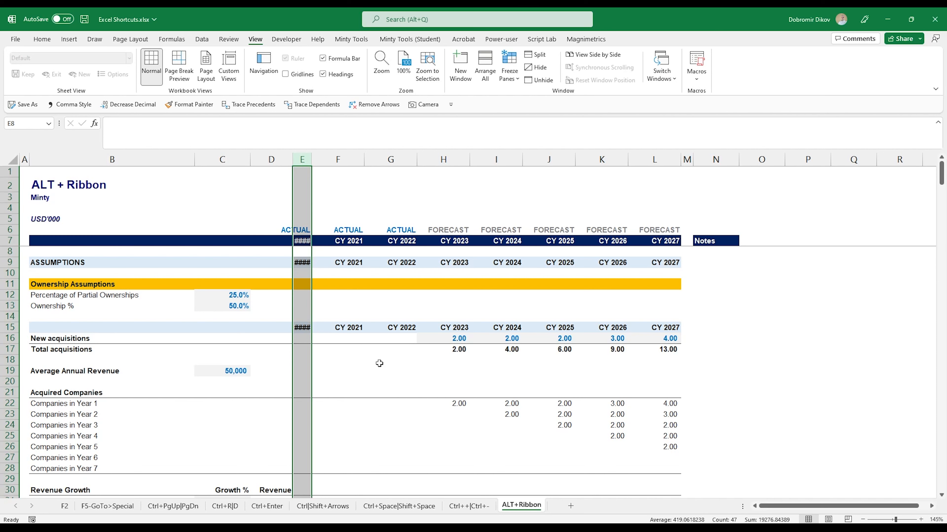
key(alt)
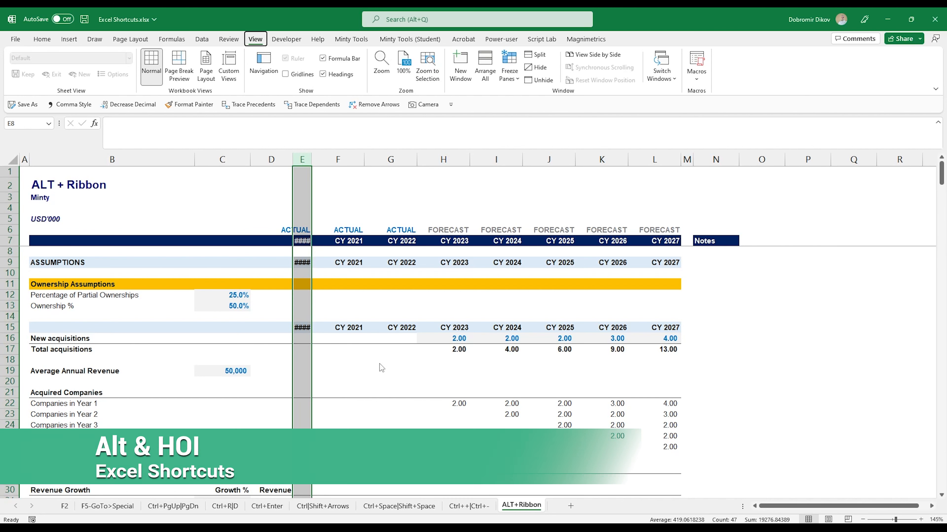
key(h)
key(o)
key(i)
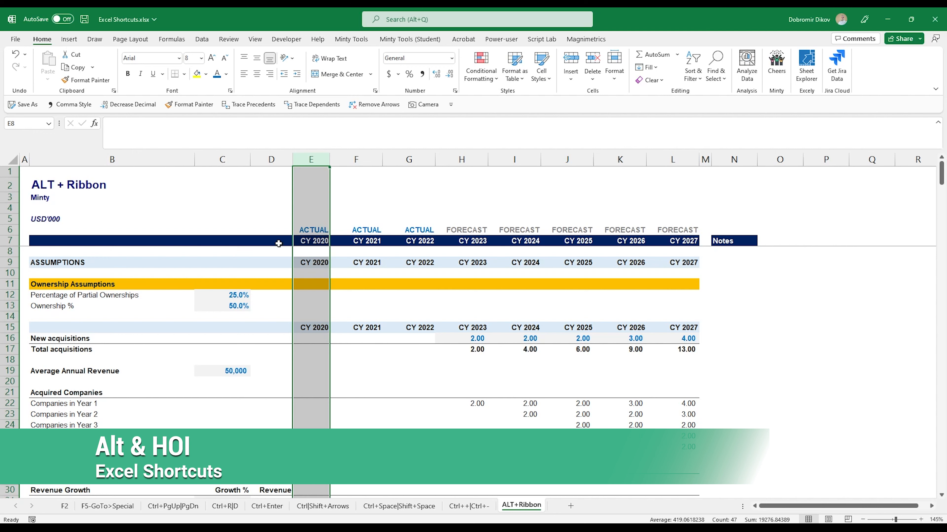
Apply AutoFit Column Width to column E once more from the cell Format options, and select cell F12.
key(alt)
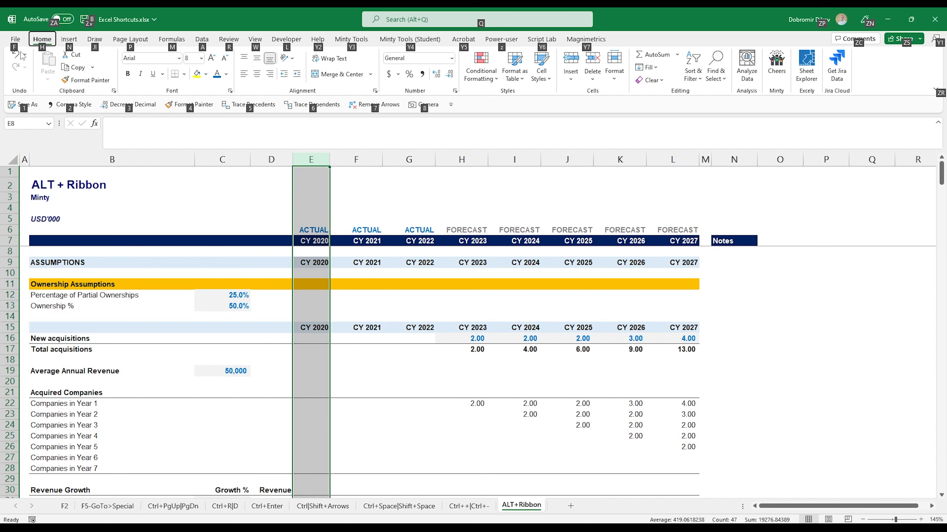
key(h)
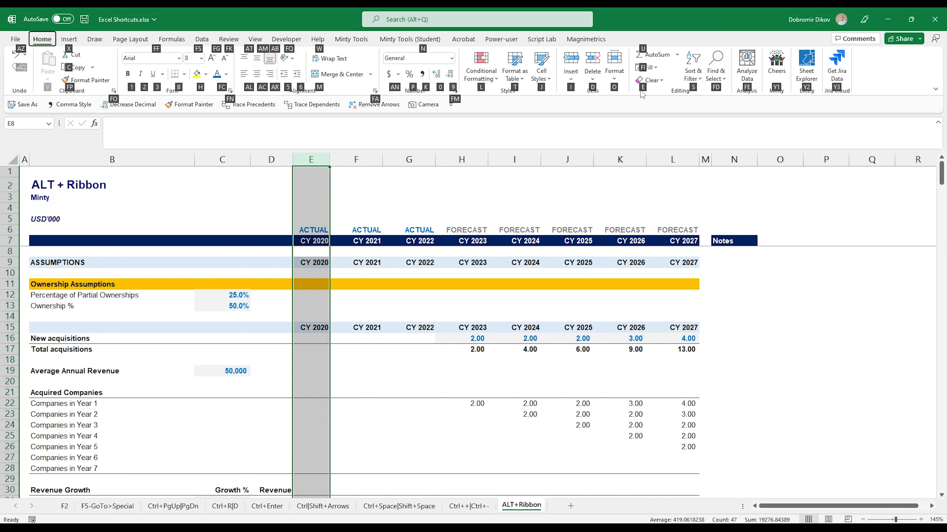
key(o)
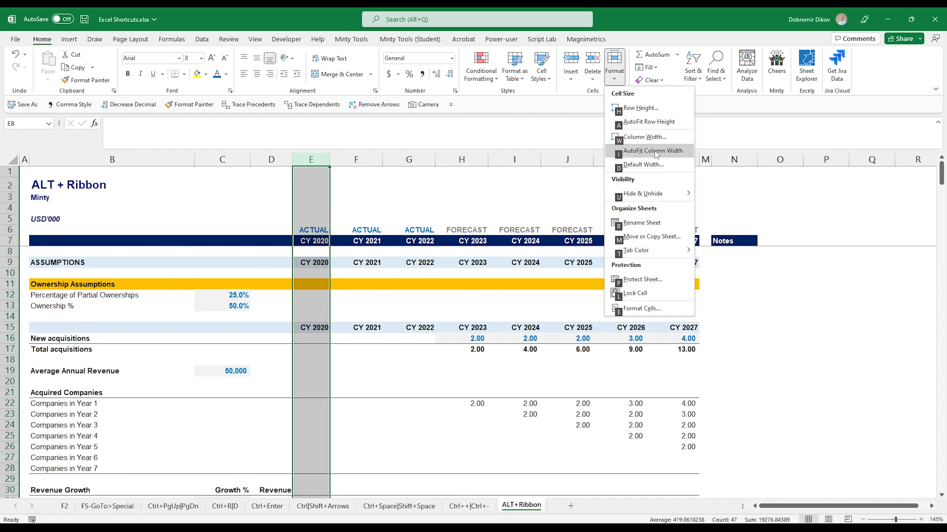
click(672, 155)
click(356, 295)
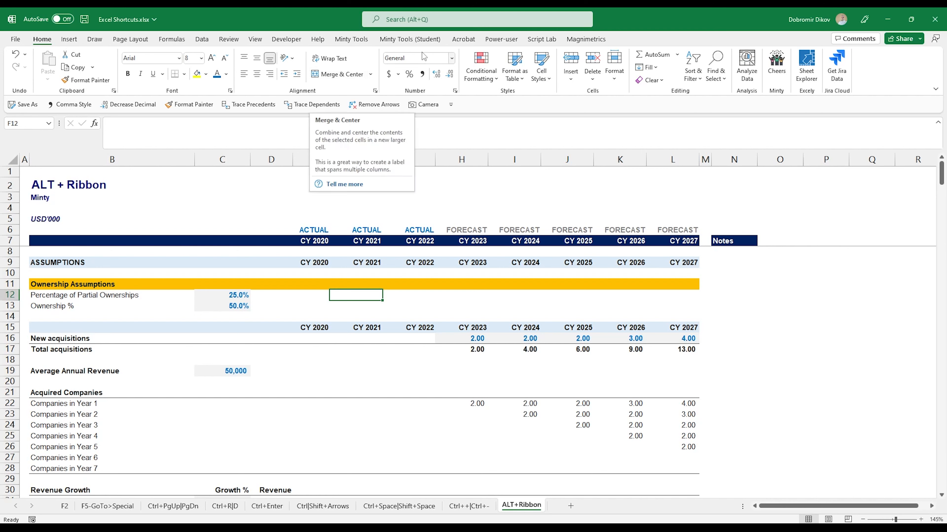
Examine the option for adding Merge & Center to the Quick Access commands without choosing it, and display those commands' access keys.
right_click(347, 77)
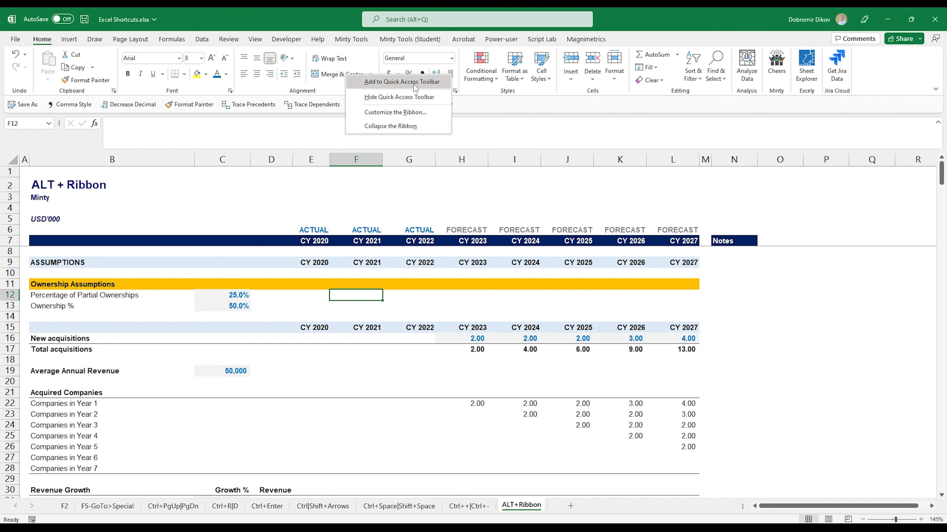
click(468, 111)
key(alt)
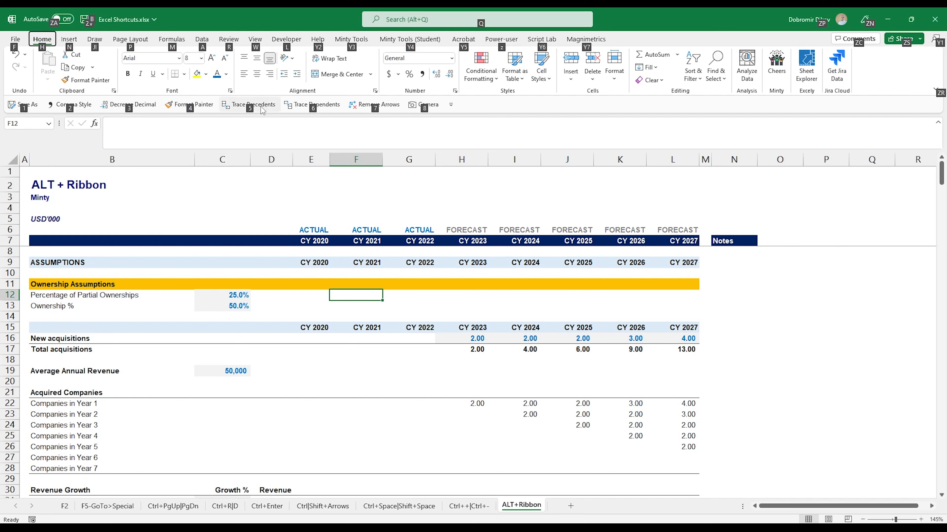
click(412, 310)
Enter 867875 in cell I13, keeping that cell selected.
click(533, 304)
text(867875)
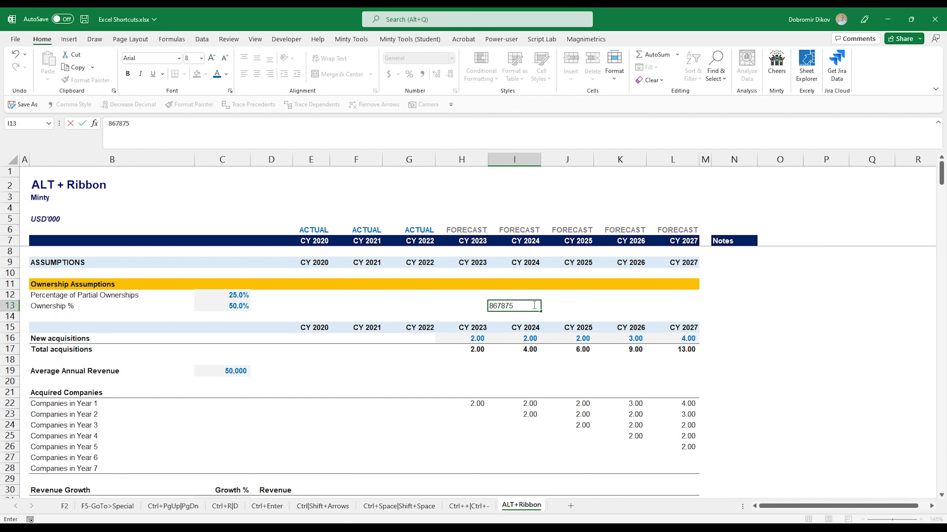
key(ctrl+Return)
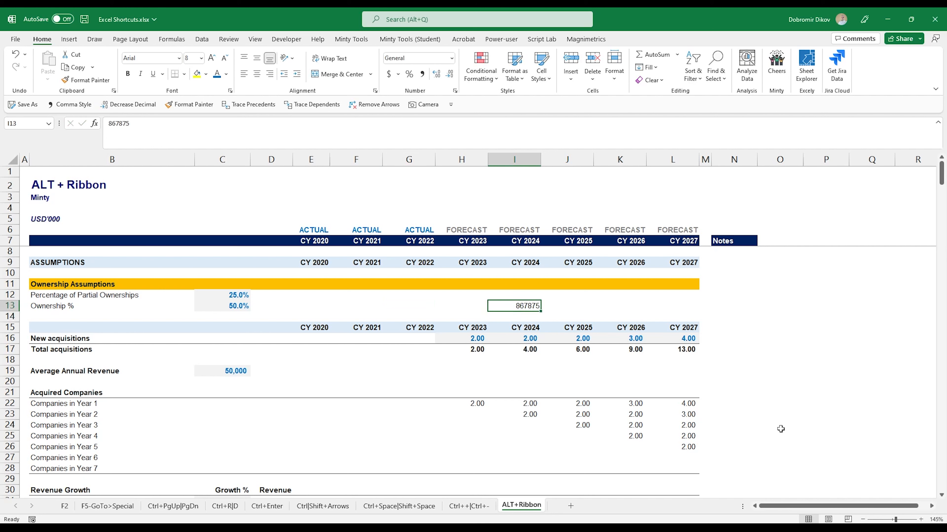
Apply Comma Style to the number in cell I13 and decrease its decimals until it has no decimal places.
key(alt+h)
key(k)
key(alt)
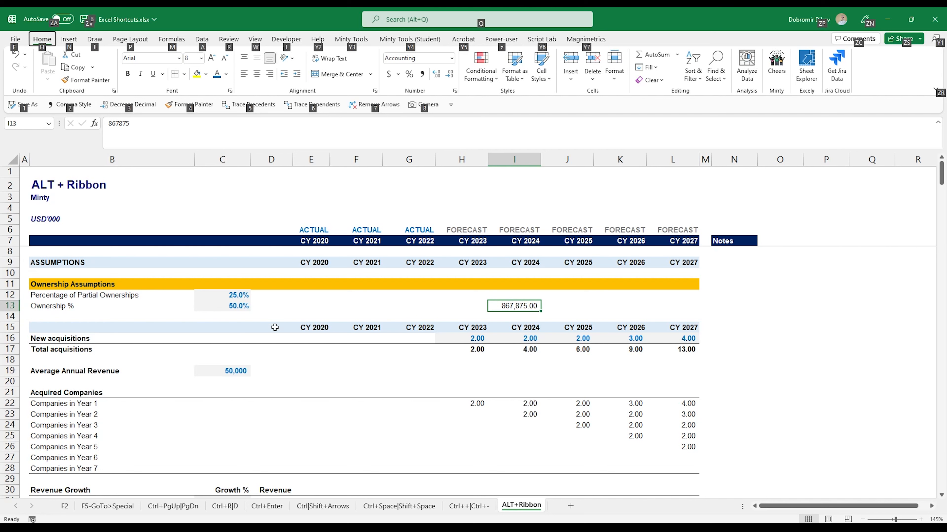
key(3)
key(alt)
key(3)
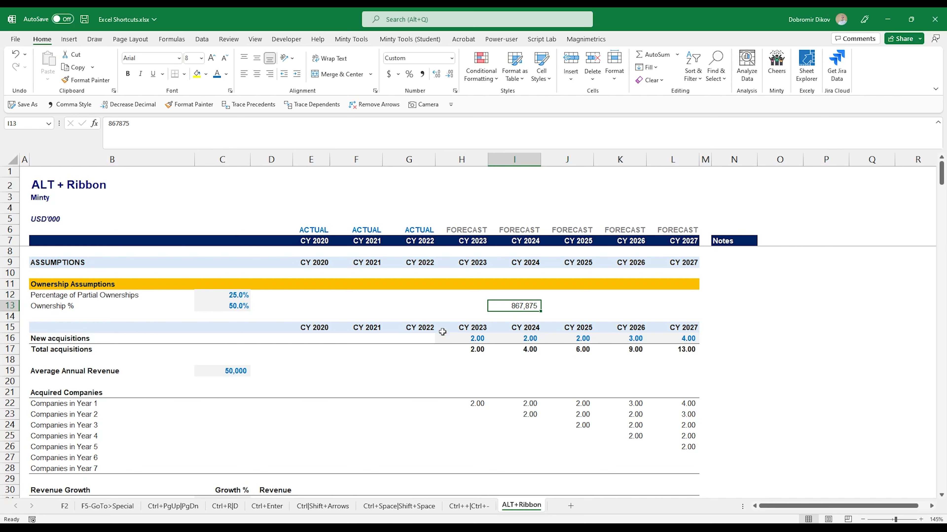
Copy the formatting of the year headers in E15:L15 to the cells directly above in row 14 with Format Painter.
drag(501, 319, 559, 326)
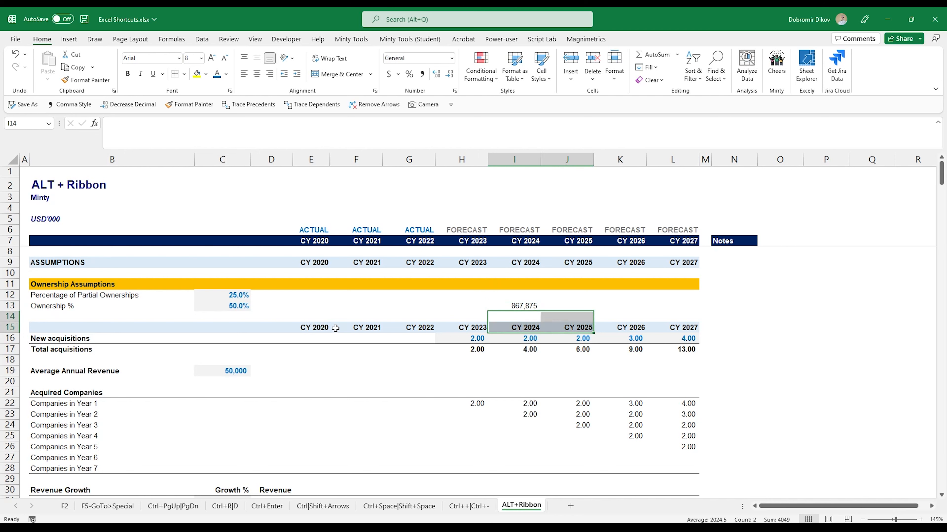
drag(322, 328, 685, 334)
key(alt+4)
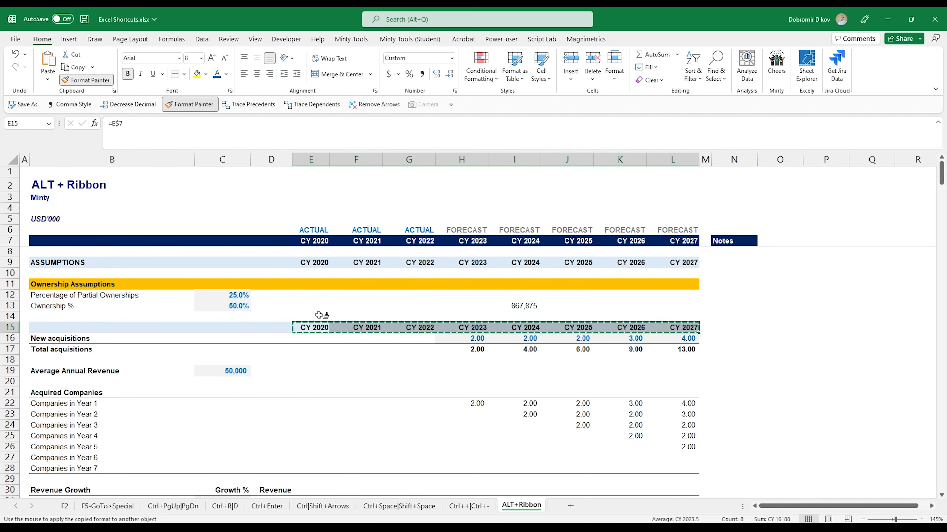
click(320, 316)
Enter 2020 in cell G14 to test the copied header format.
click(429, 316)
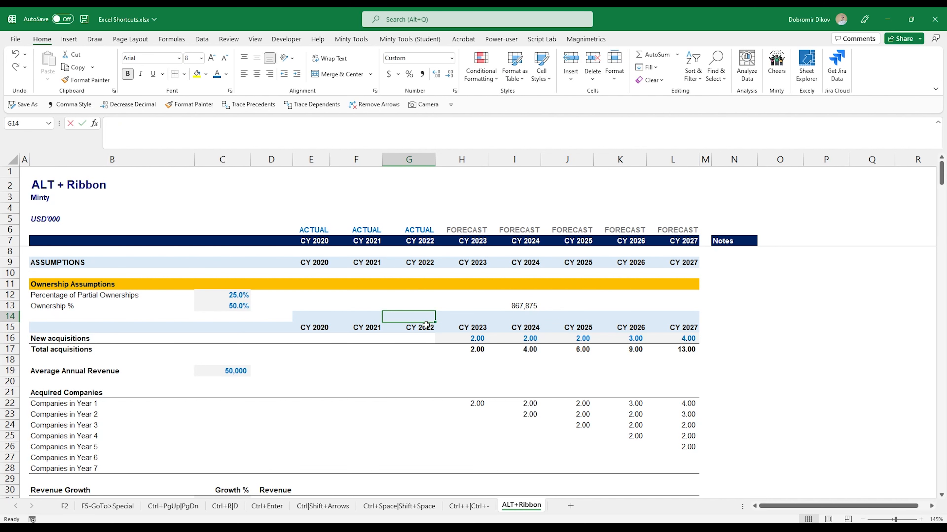
text(2020)
key(Return)
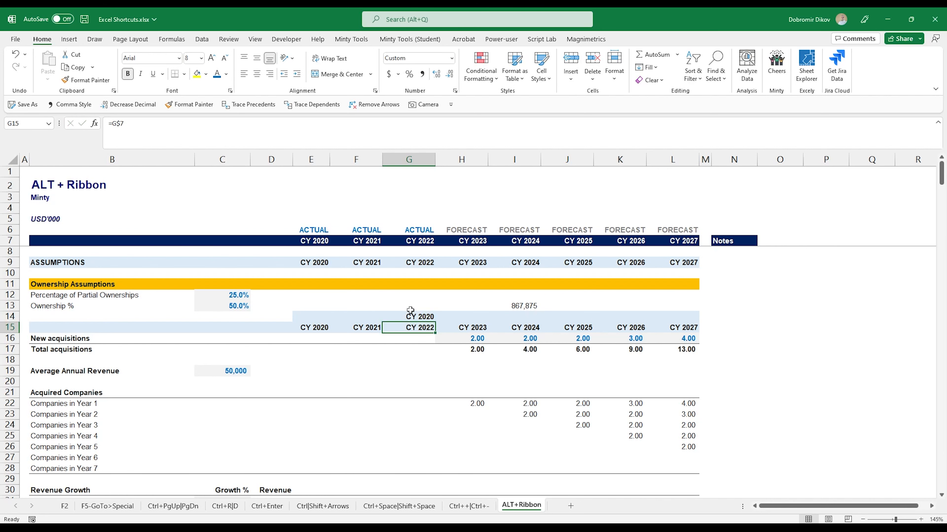